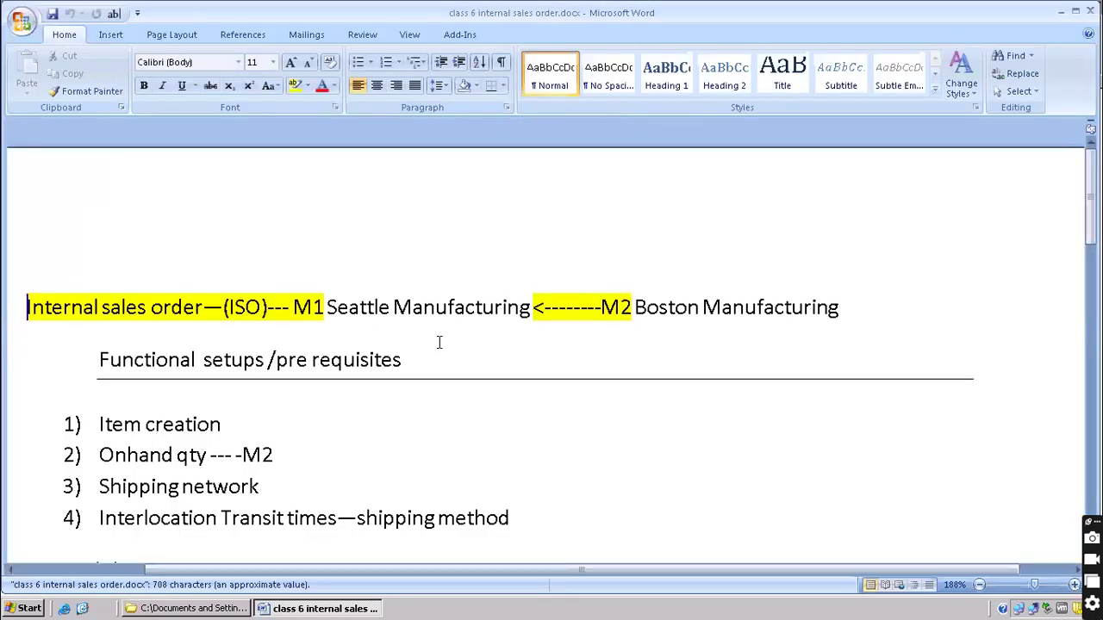
Review the flow steps in the internal sales order notes, from Requisition through approval, Order entry and Booking to Pick release.
click(556, 417)
scroll(556, 417, down, 10)
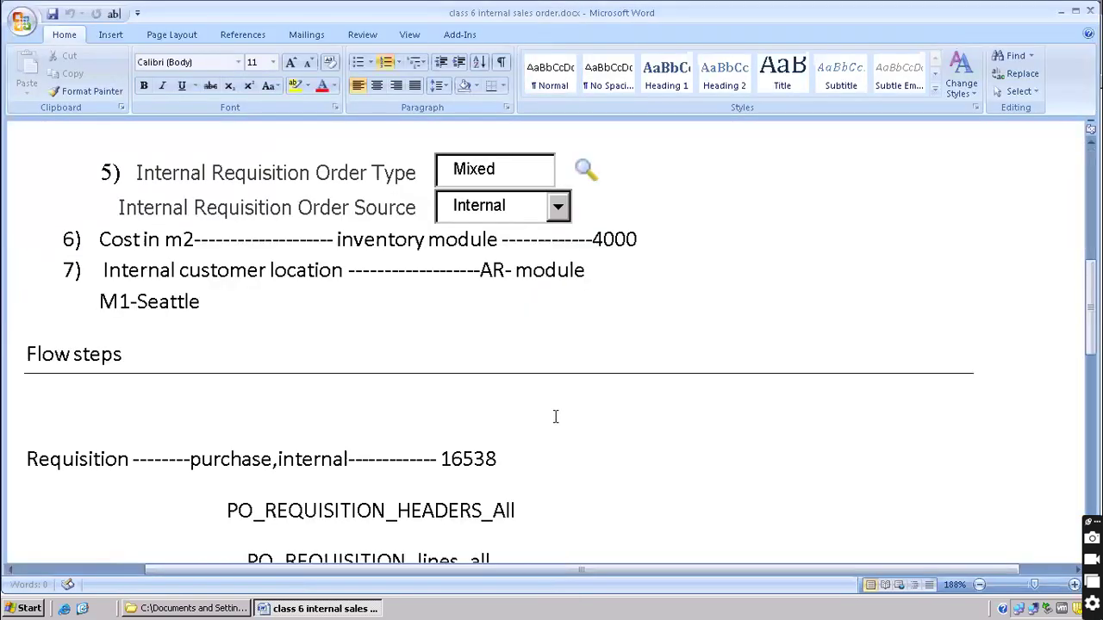
scroll(555, 417, up, 5)
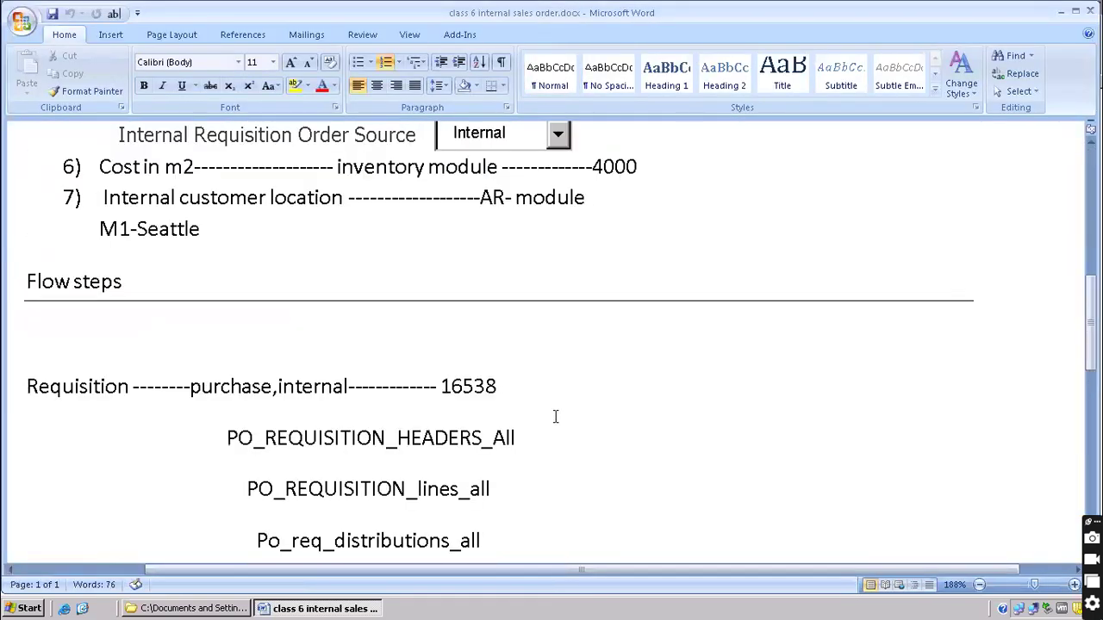
scroll(556, 417, down, 3)
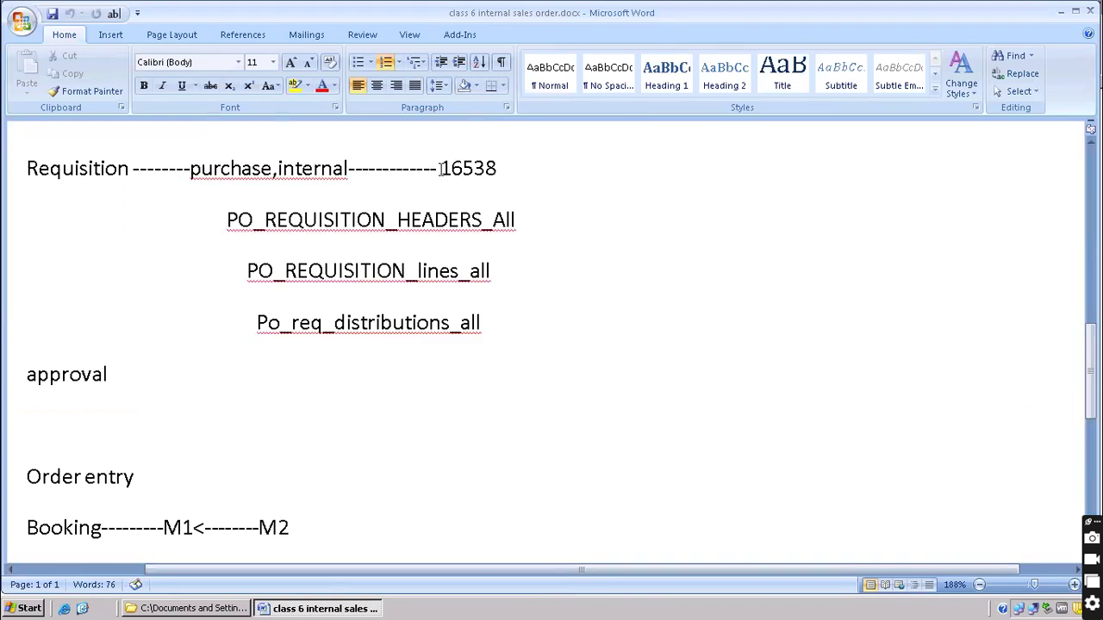
scroll(137, 369, down, 2)
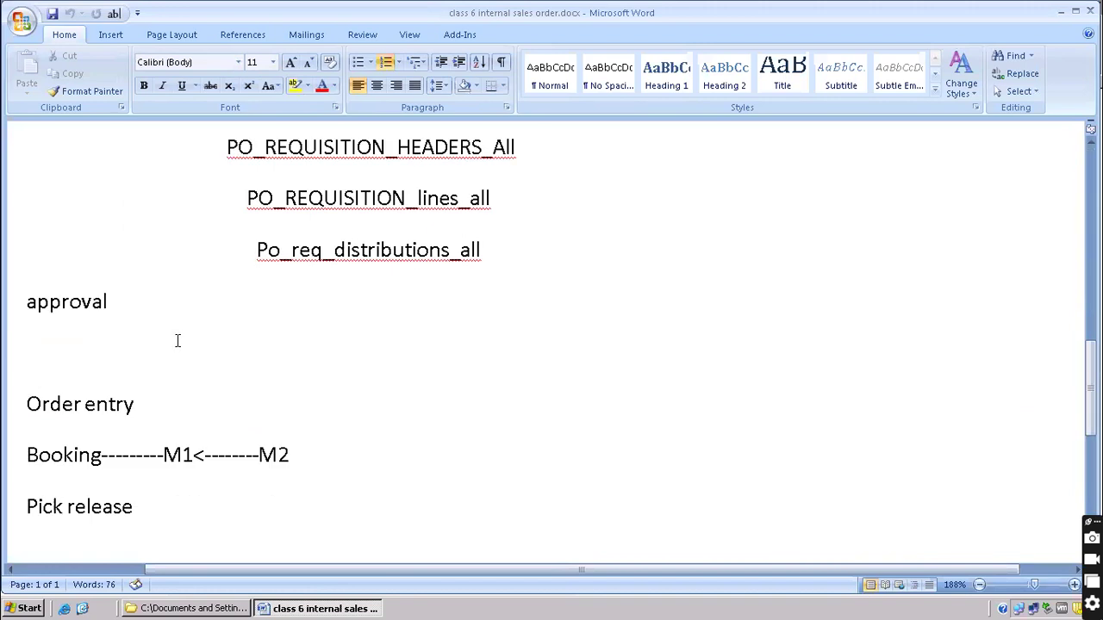
drag(53, 229, 132, 234)
click(343, 291)
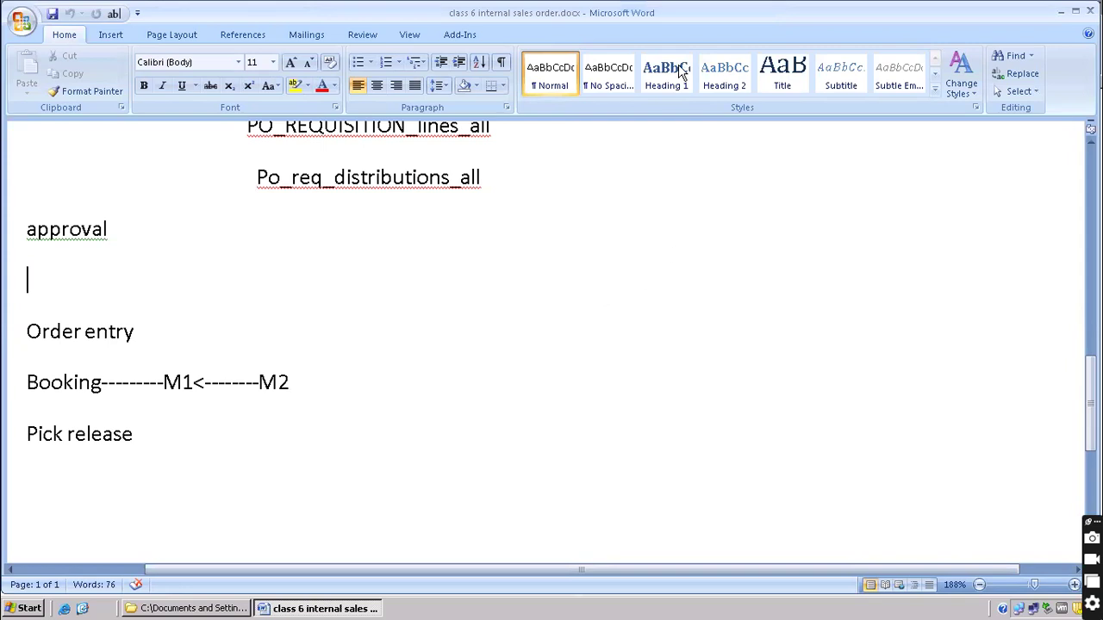
click(404, 370)
Review the functional setup prerequisites and PO Module notes, and locate the requisition number under the flow steps.
scroll(284, 362, up, 1)
scroll(283, 362, up, 5)
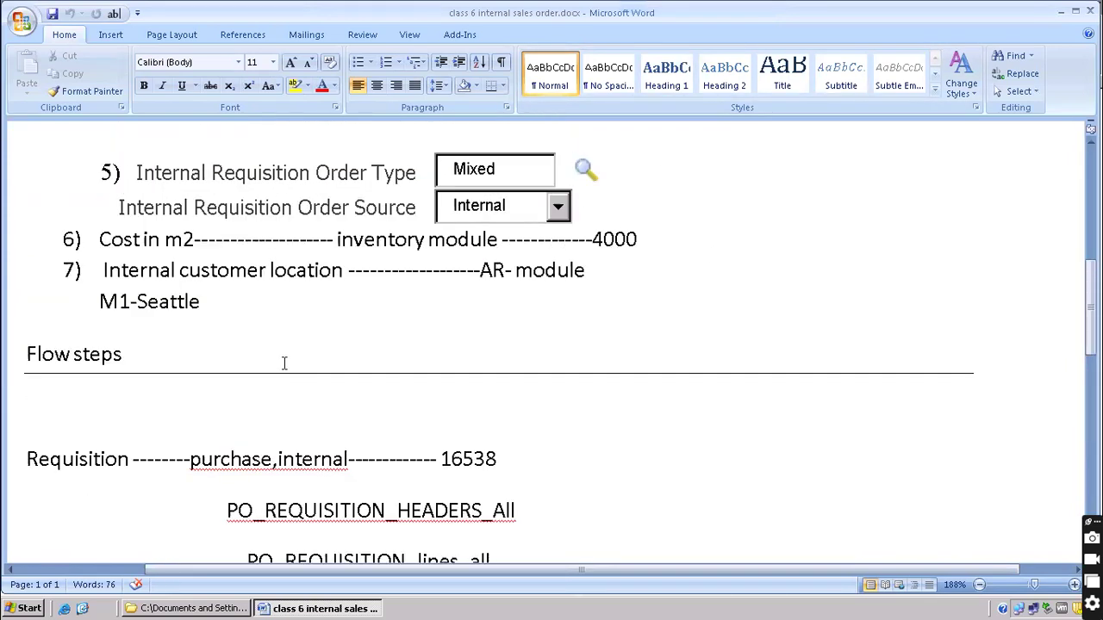
scroll(283, 335, up, 6)
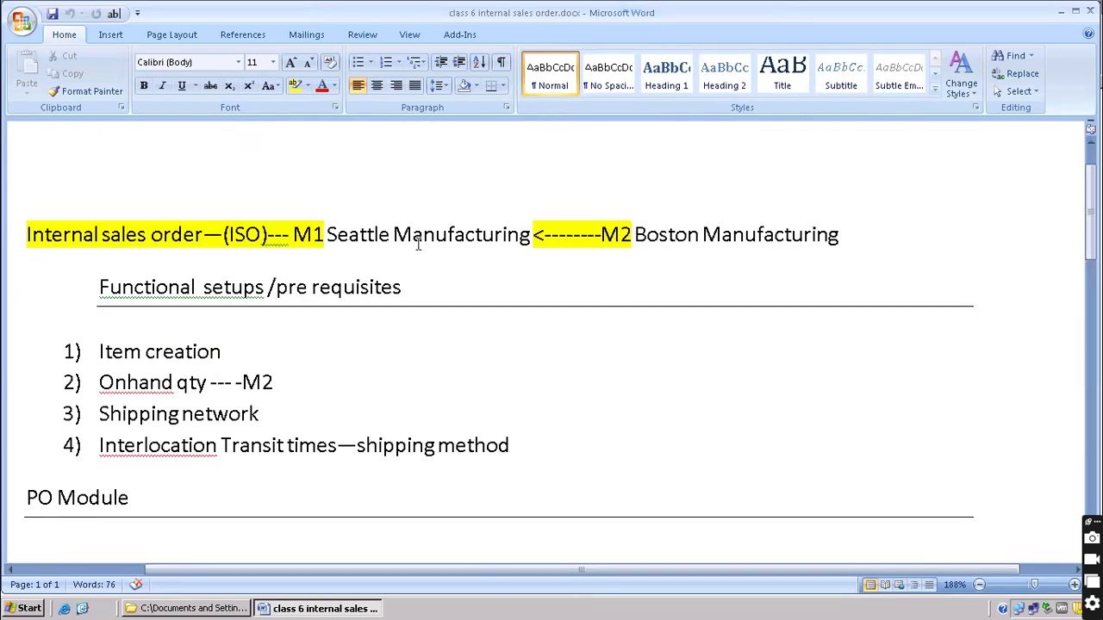
scroll(259, 272, down, 3)
scroll(140, 200, up, 2)
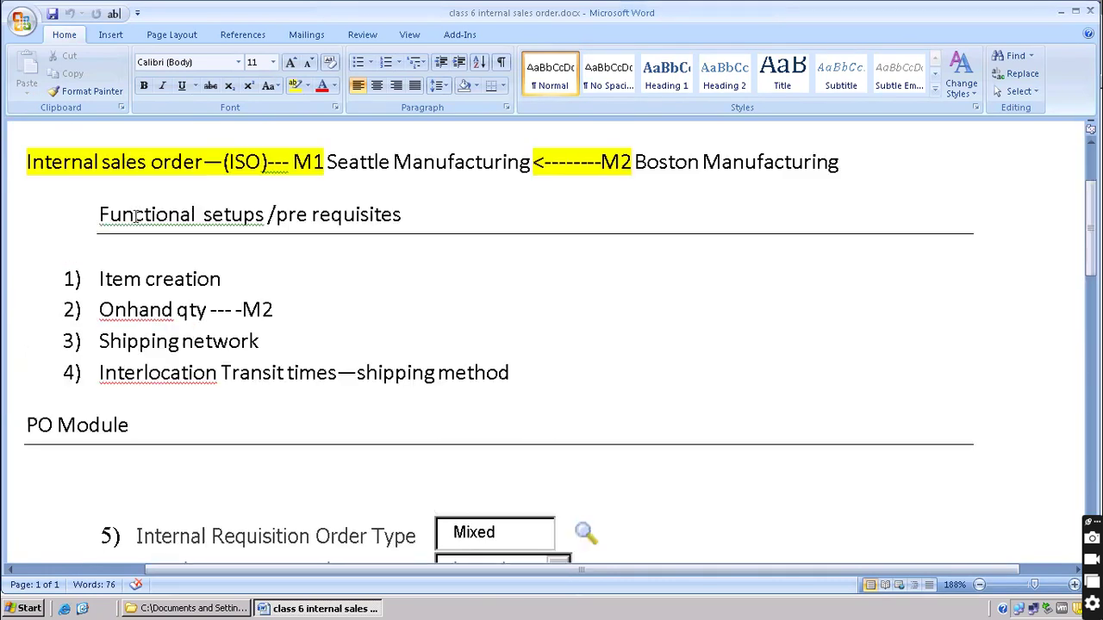
drag(95, 214, 330, 357)
scroll(219, 350, down, 5)
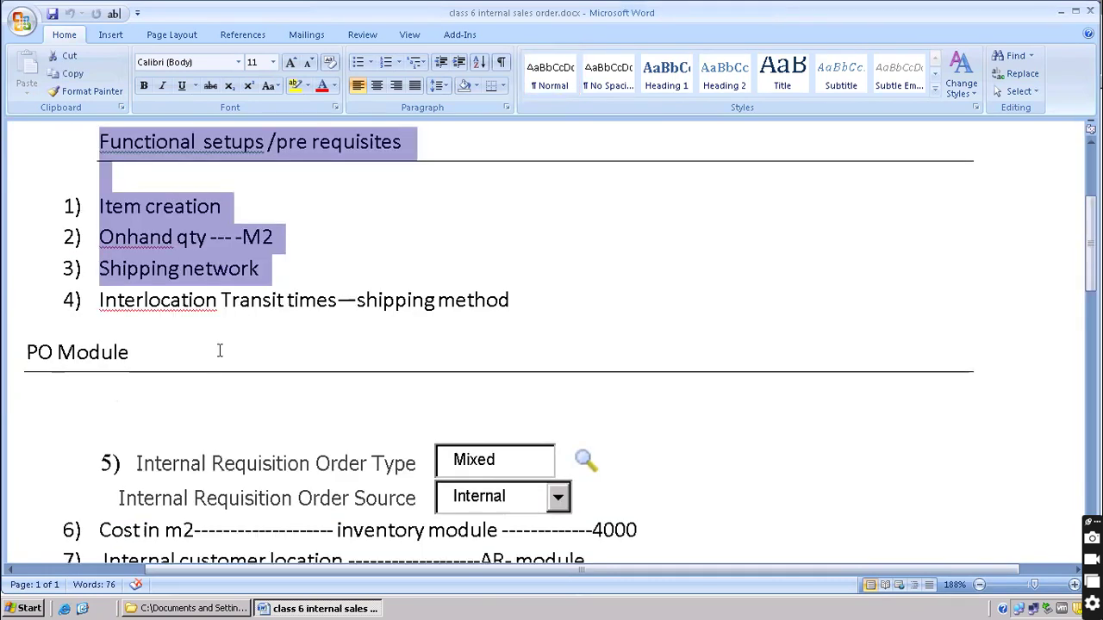
scroll(207, 356, down, 4)
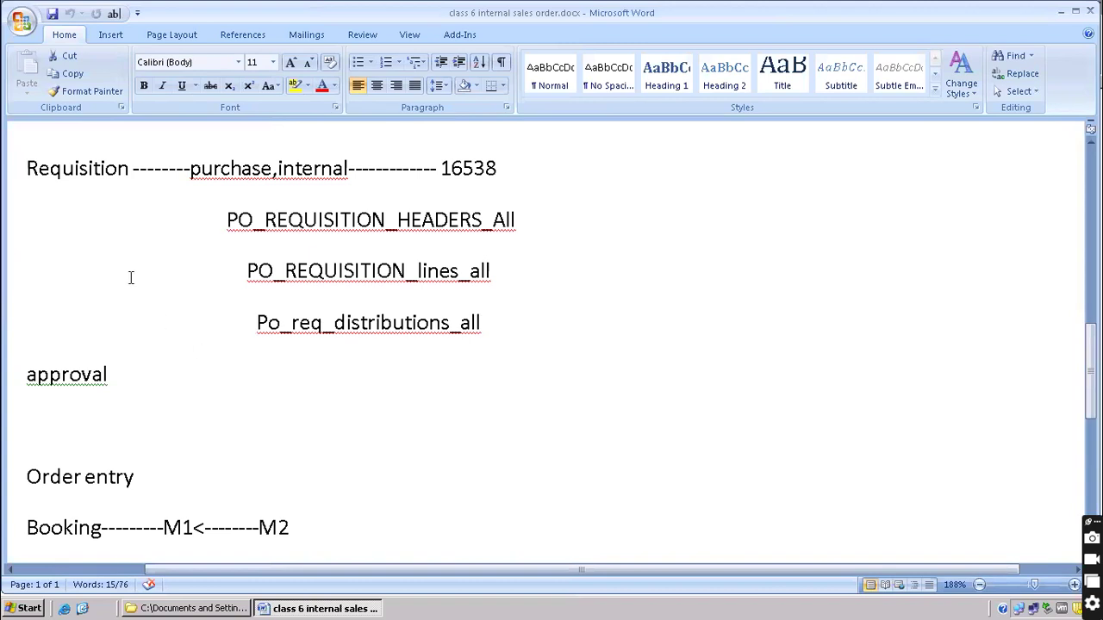
scroll(142, 262, down, 1)
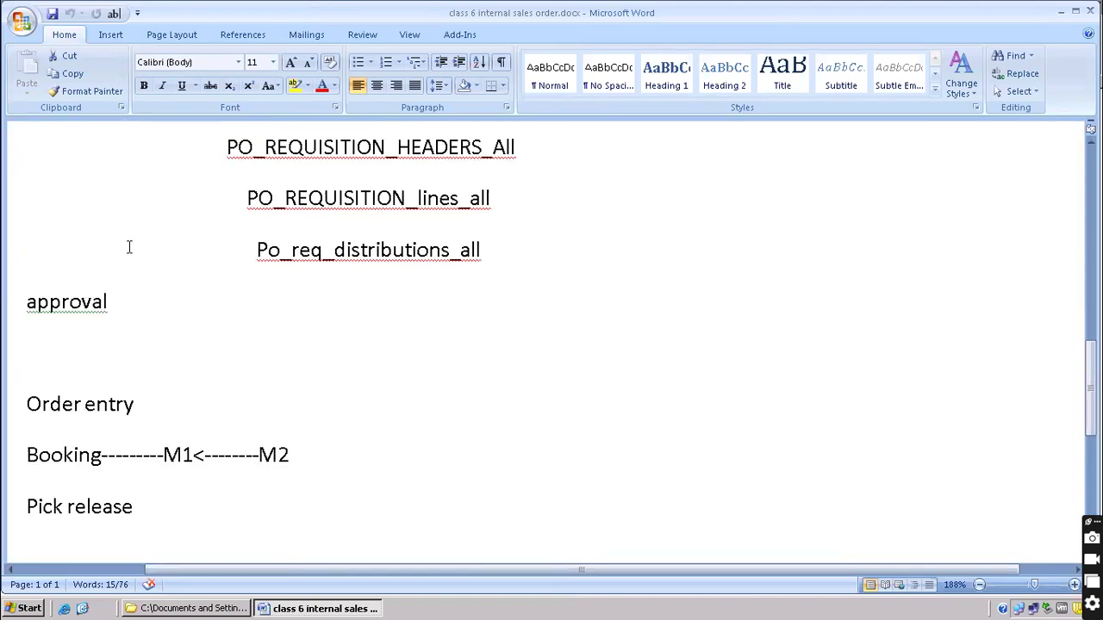
scroll(129, 247, up, 2)
click(84, 441)
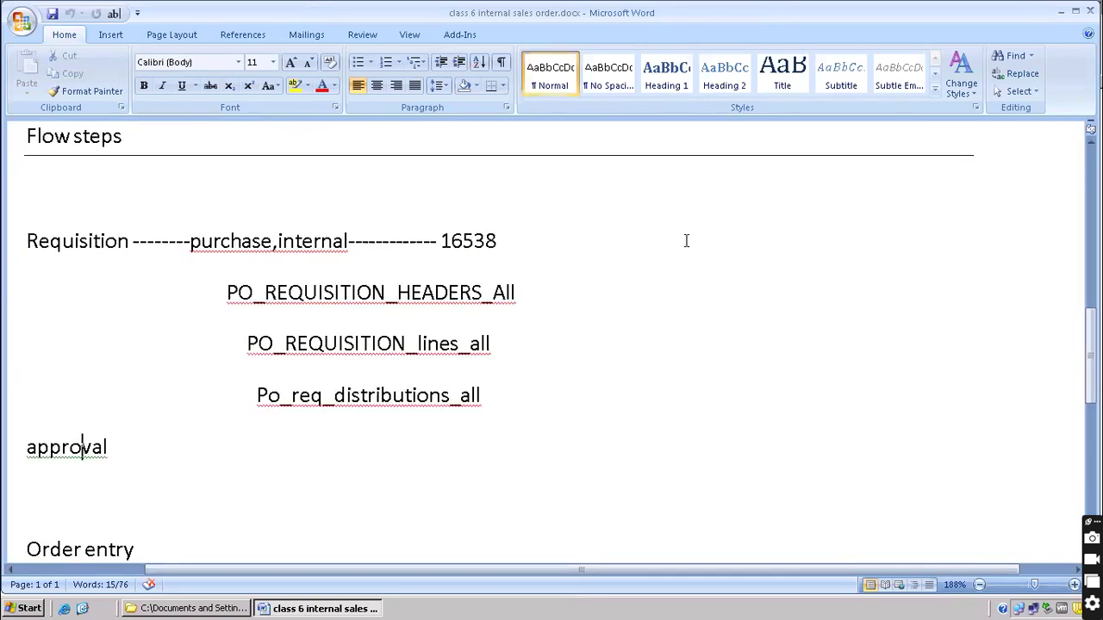
click(445, 241)
double_click(446, 241)
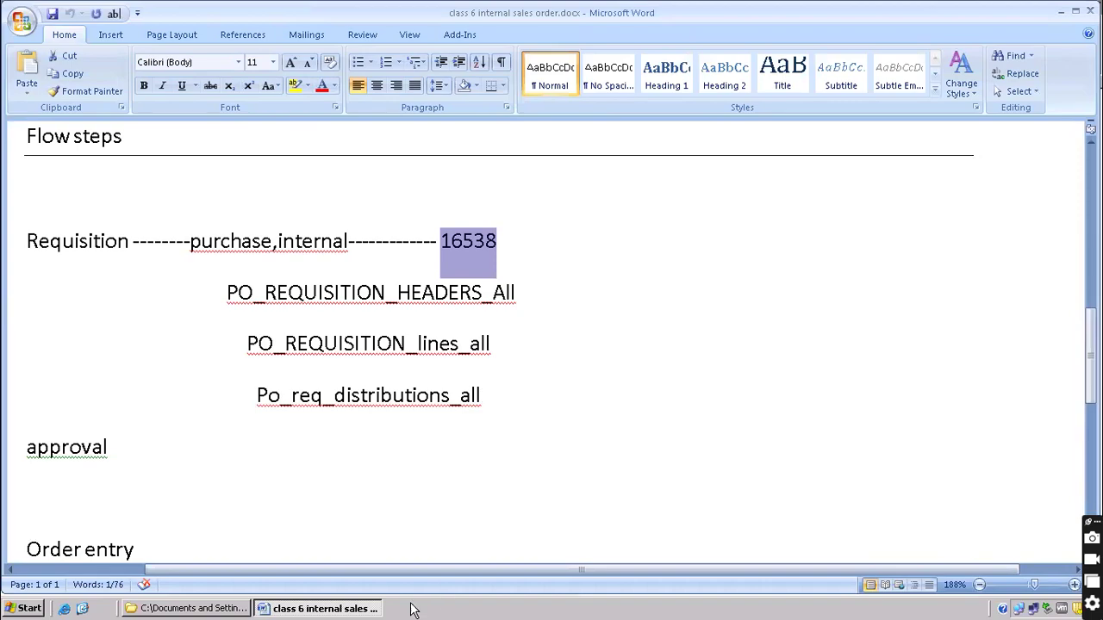
Switch to Internet Explorer, open the Oracle login page on apps.12c.com:8000 and sign in as operations with the account password.
click(83, 608)
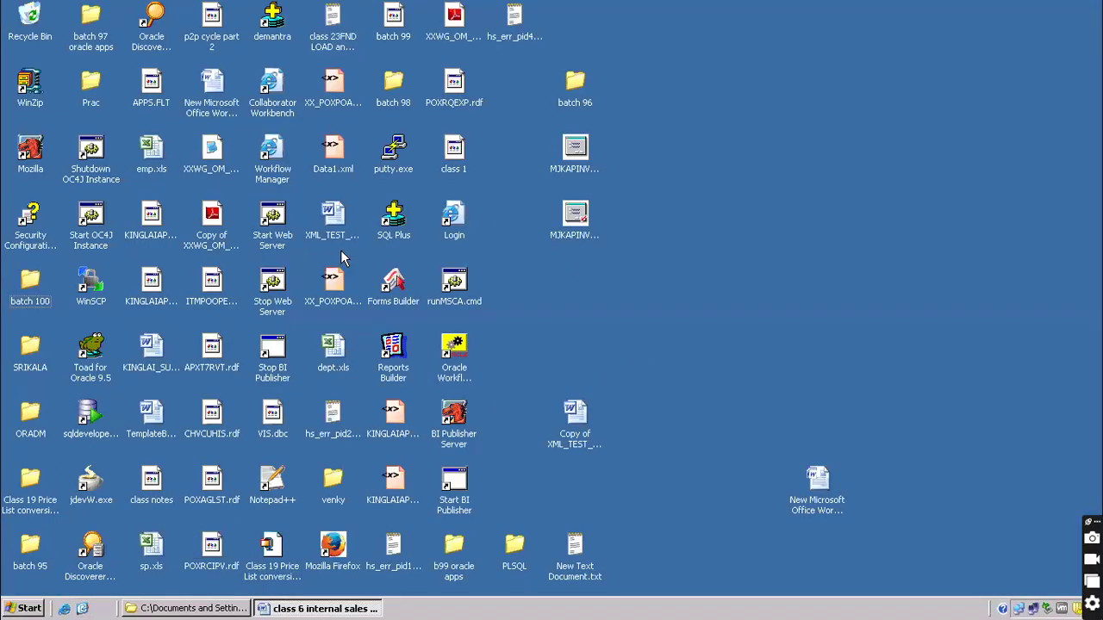
double_click(454, 218)
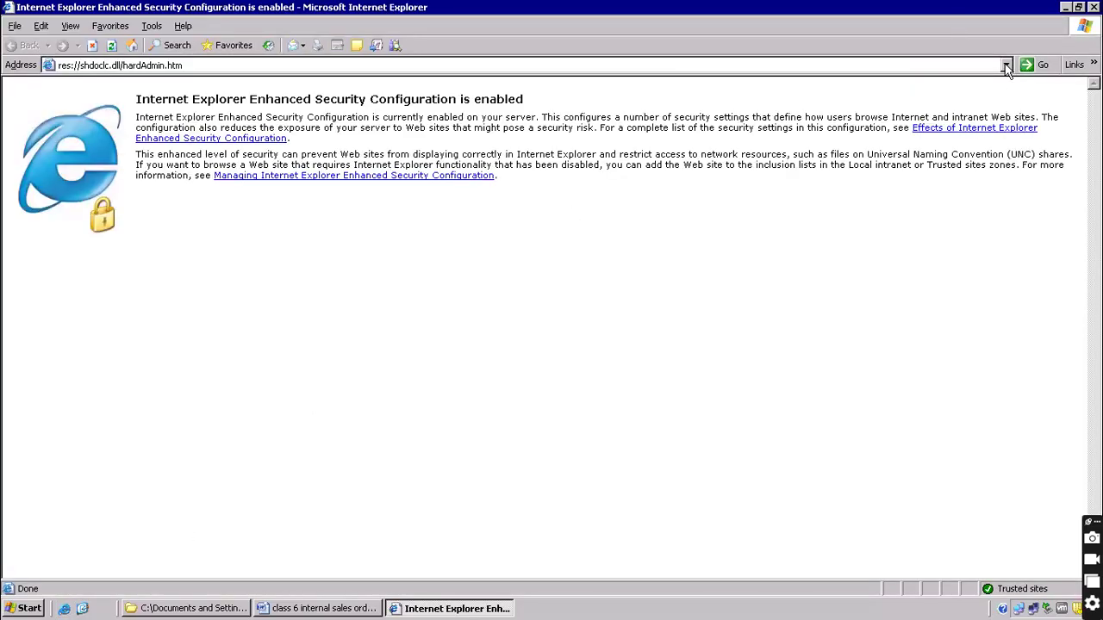
click(1006, 64)
click(155, 115)
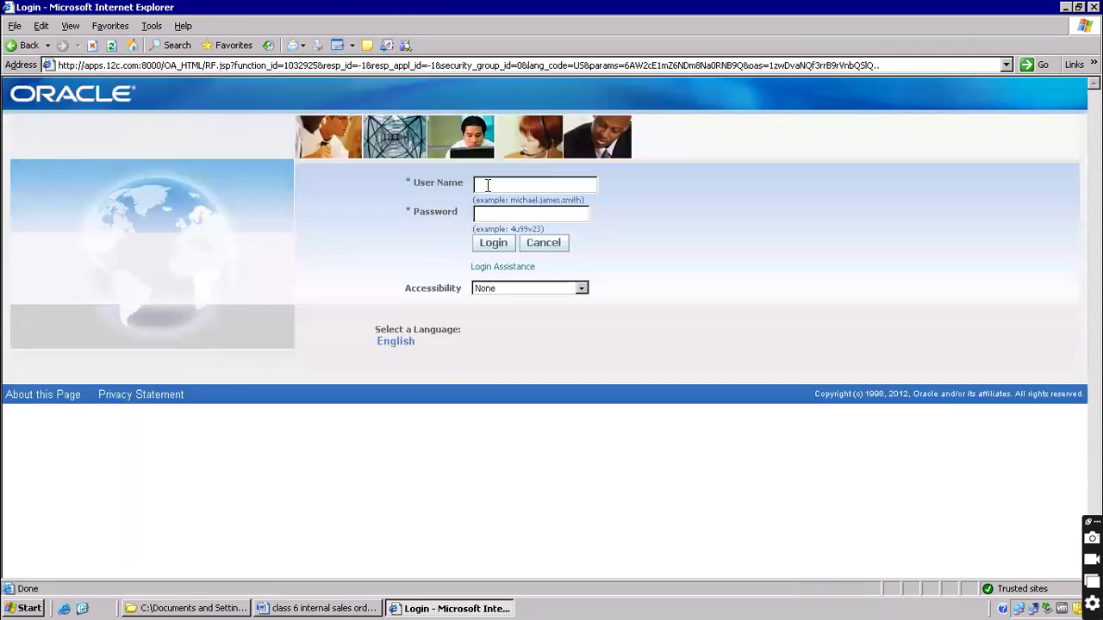
click(488, 184)
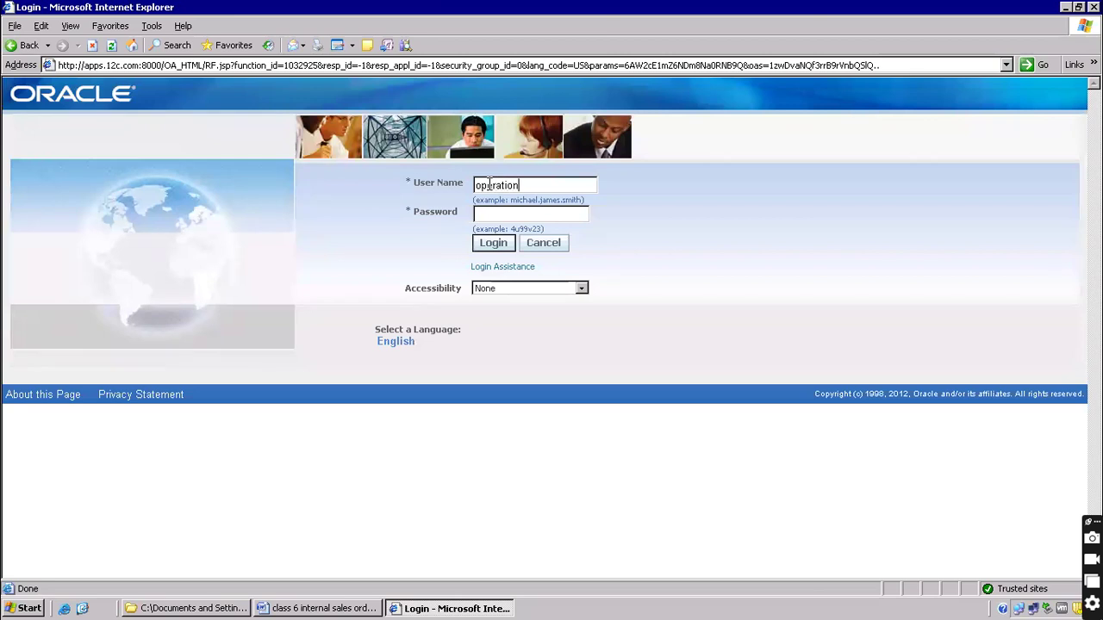
key(Return)
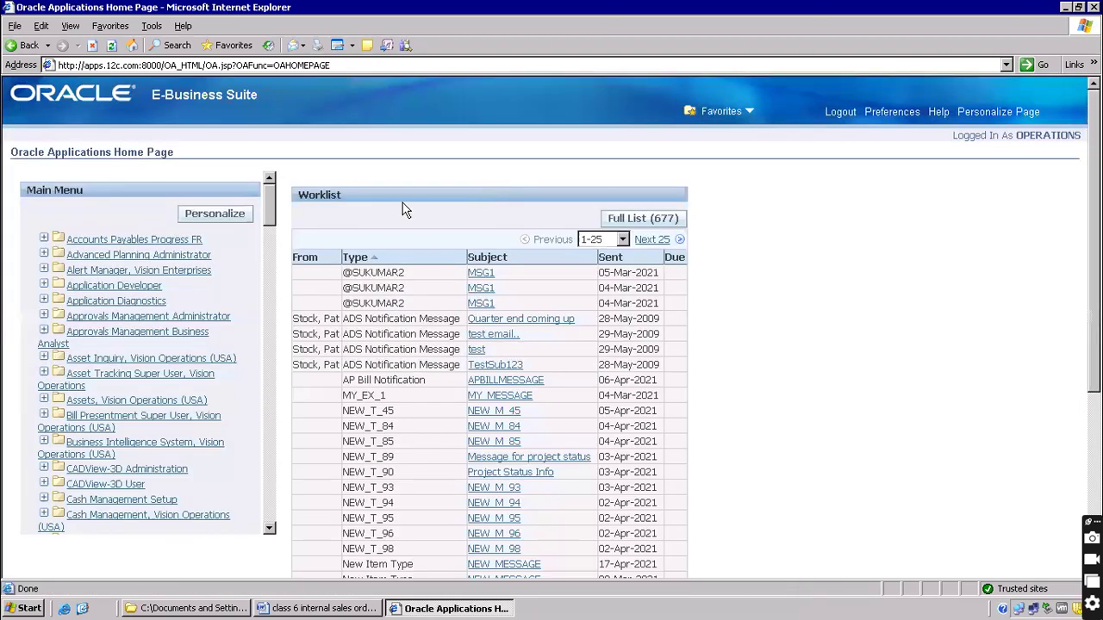
Launch Oracle Applications through Distribution List under Alert Manager, Vision Enterprises, and decline the exit from Oracle Applications.
click(128, 270)
click(97, 287)
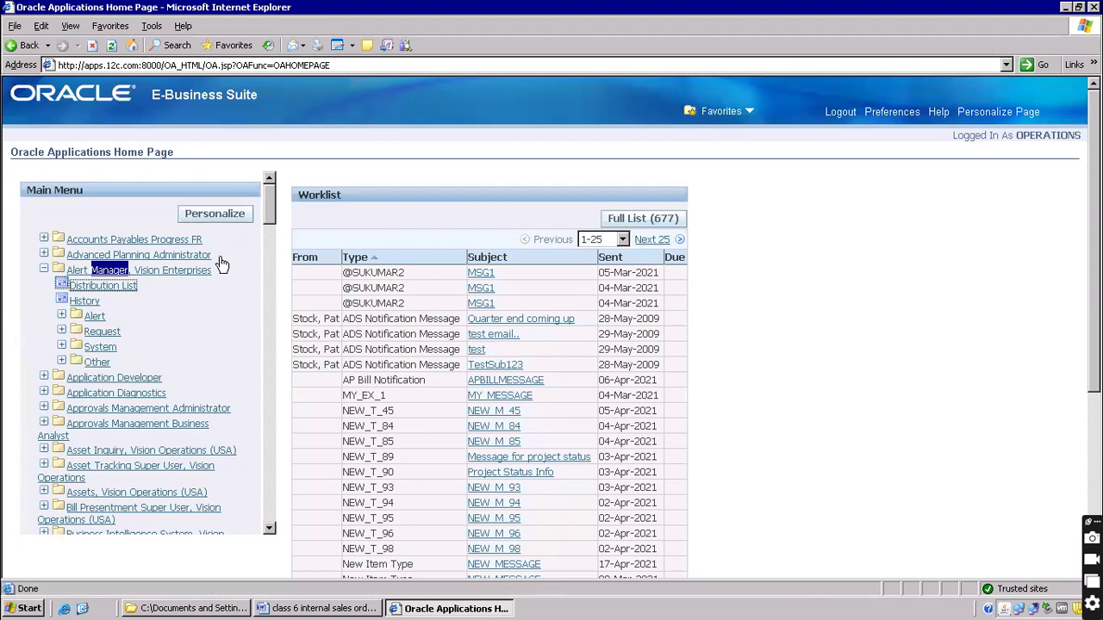
click(110, 286)
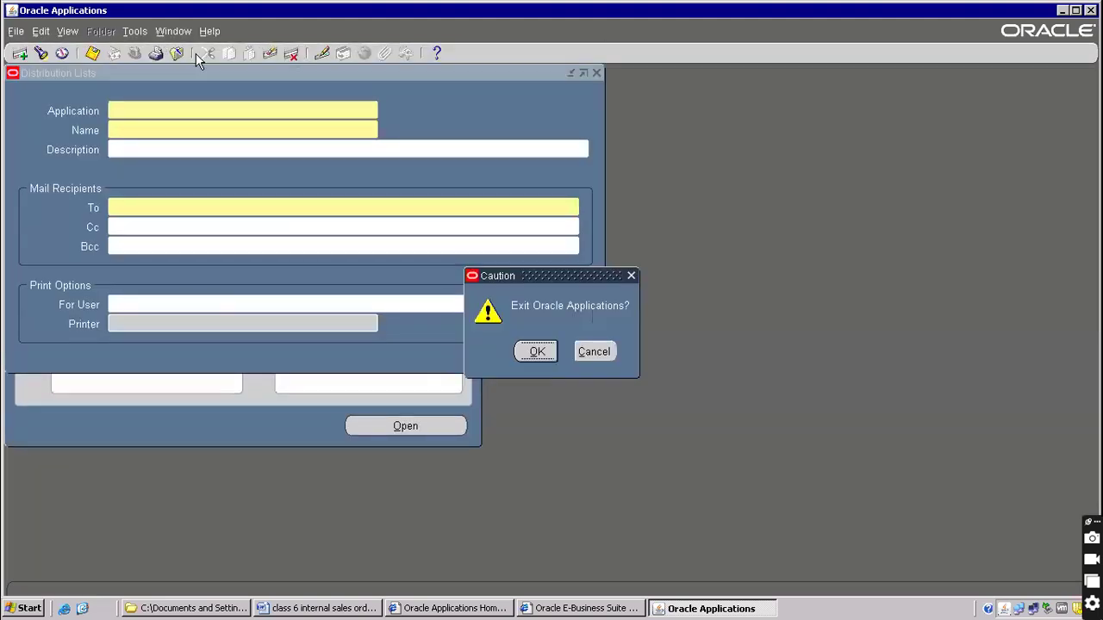
click(603, 353)
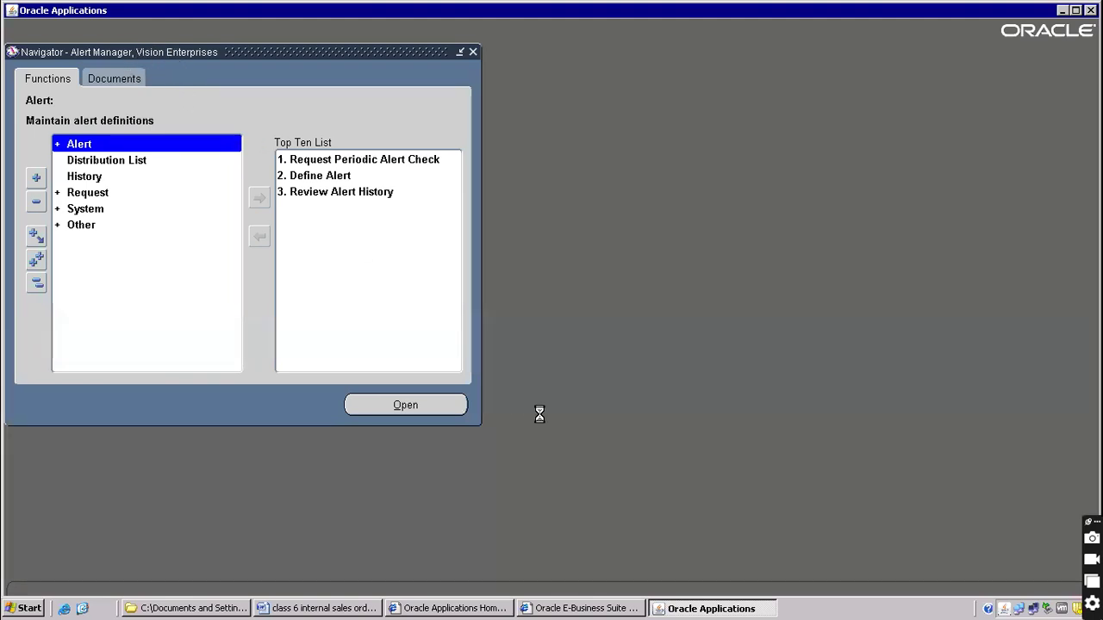
click(565, 608)
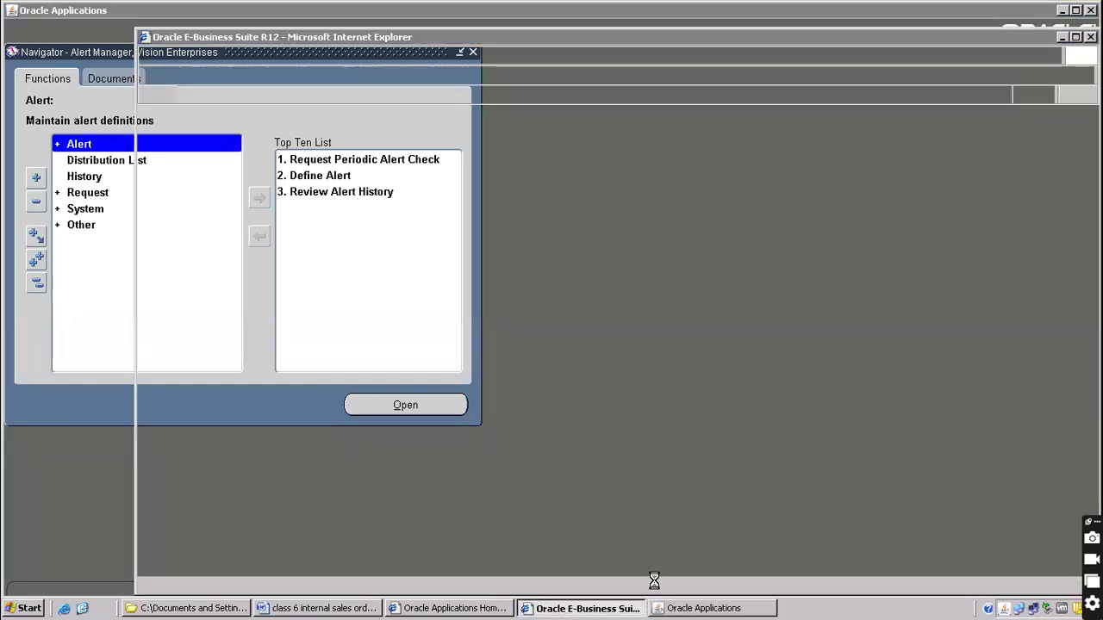
click(669, 603)
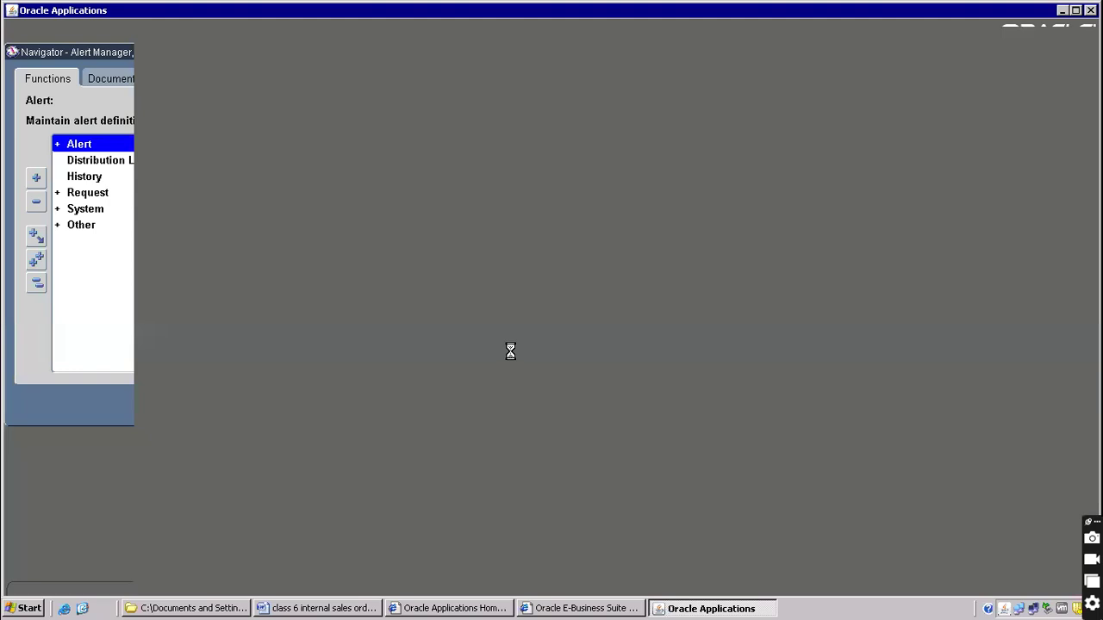
key(alt+Tab)
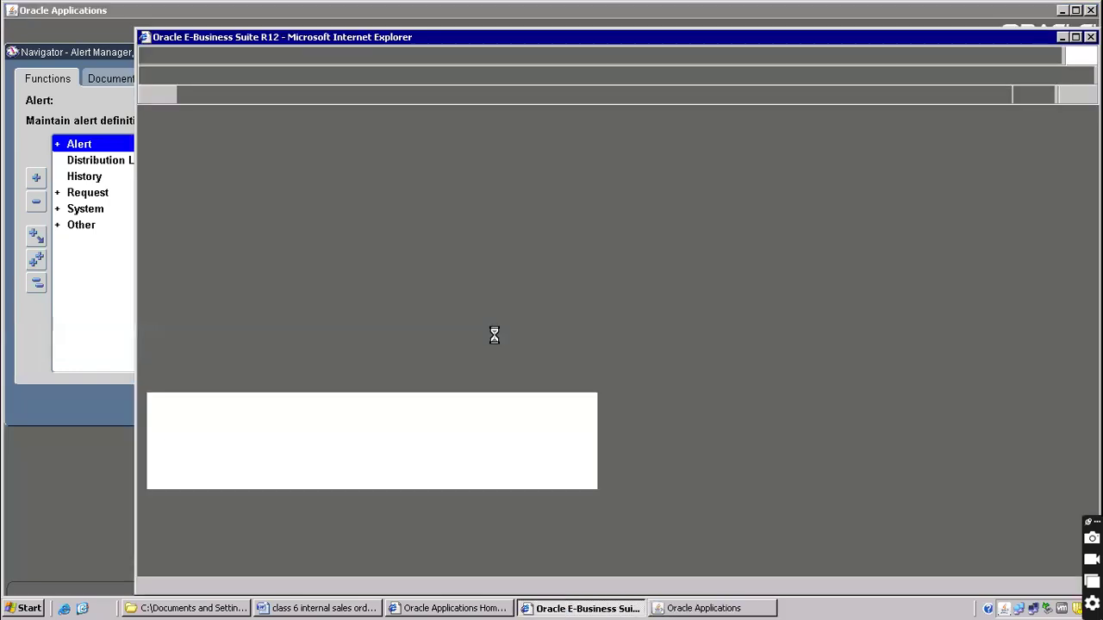
key(alt+Tab)
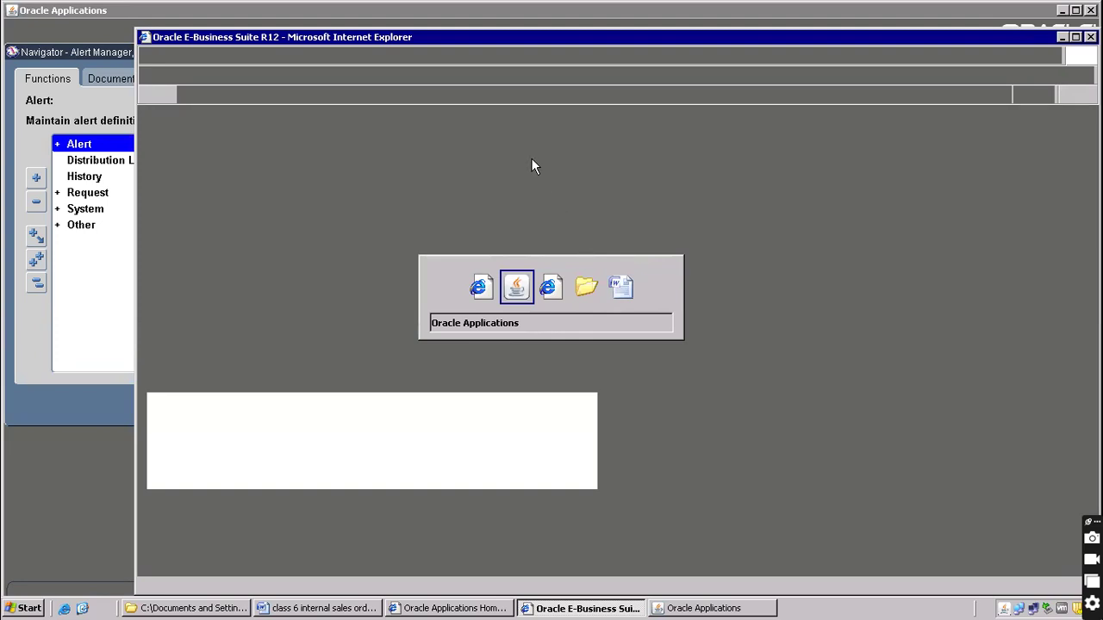
click(269, 608)
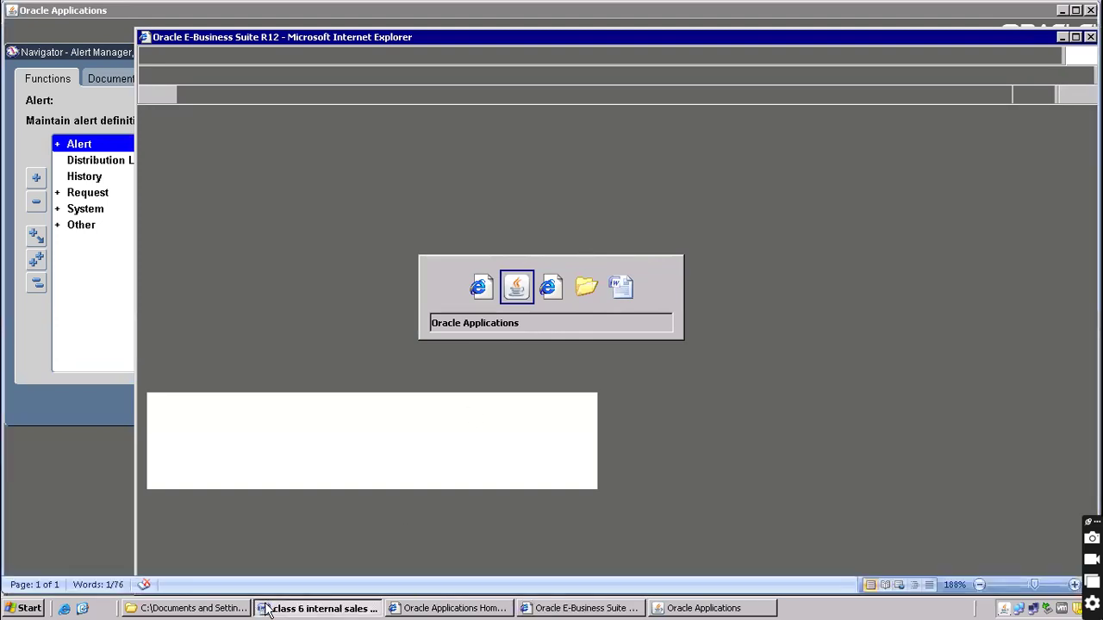
click(369, 376)
click(708, 608)
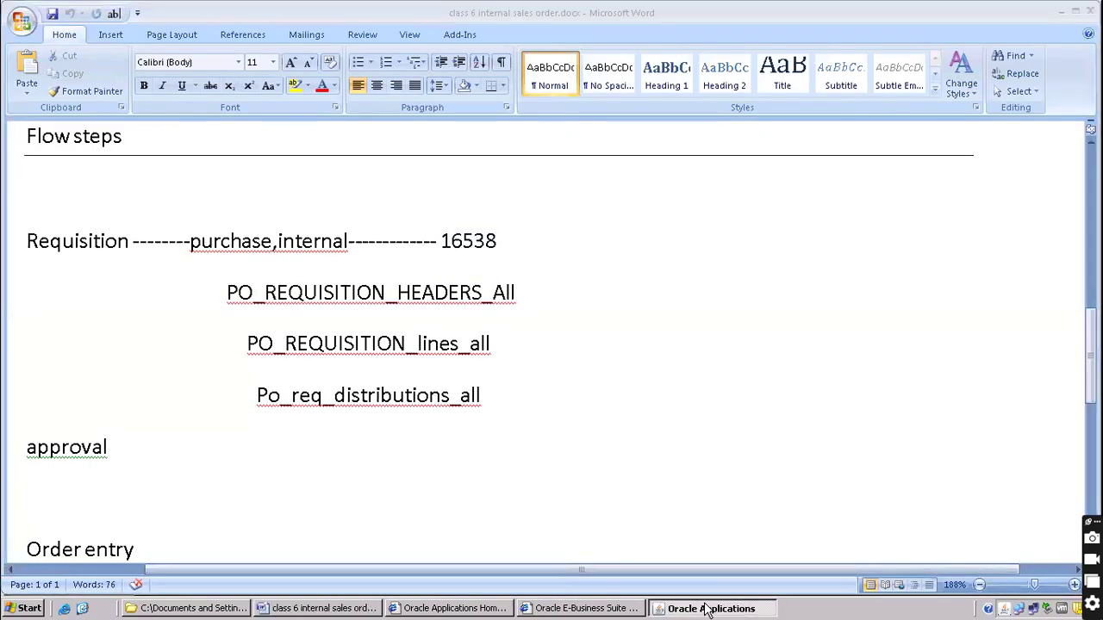
click(571, 609)
key(alt+Tab)
key(alt+Tab)
key(alt+Tab)
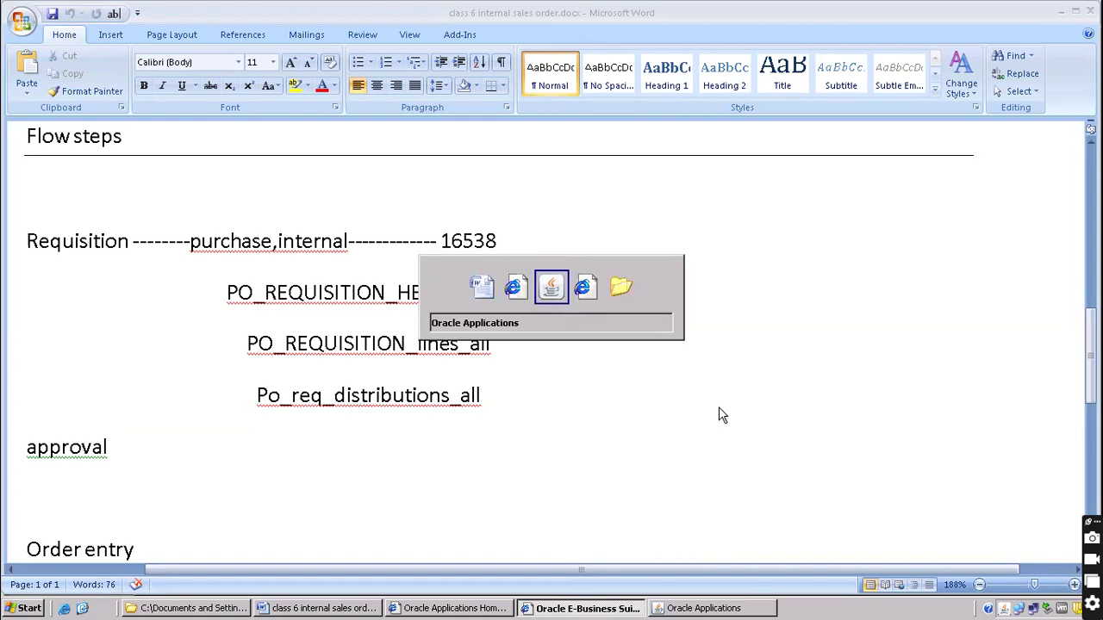
Switch the Oracle Applications responsibility to Purchasing, Vision Operations (USA) and open Requisition Summary under Requisitions.
click(702, 609)
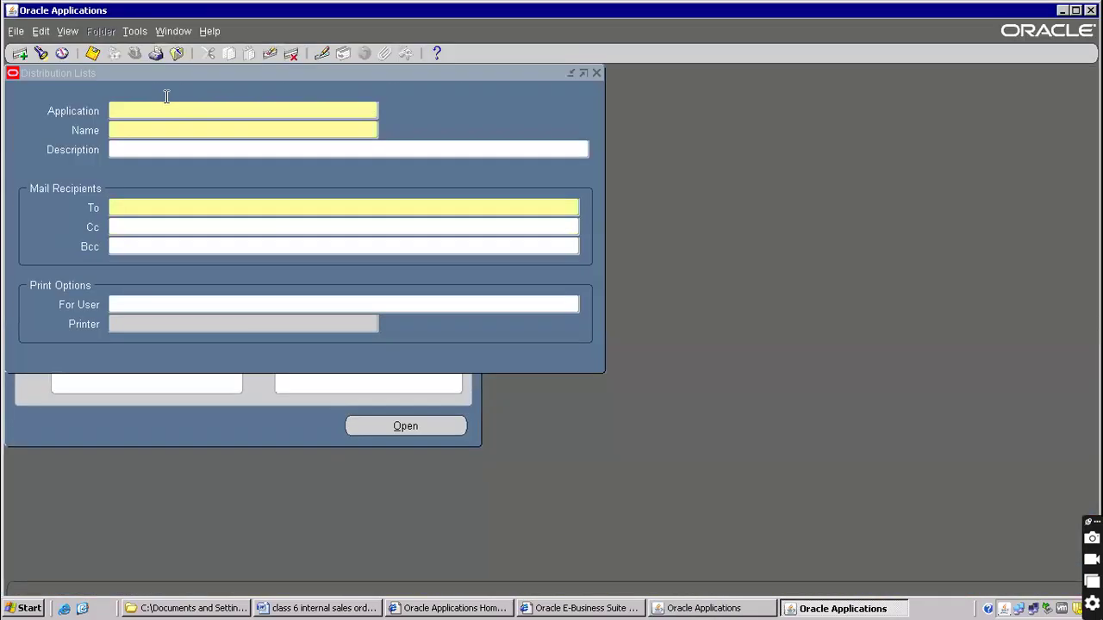
click(134, 54)
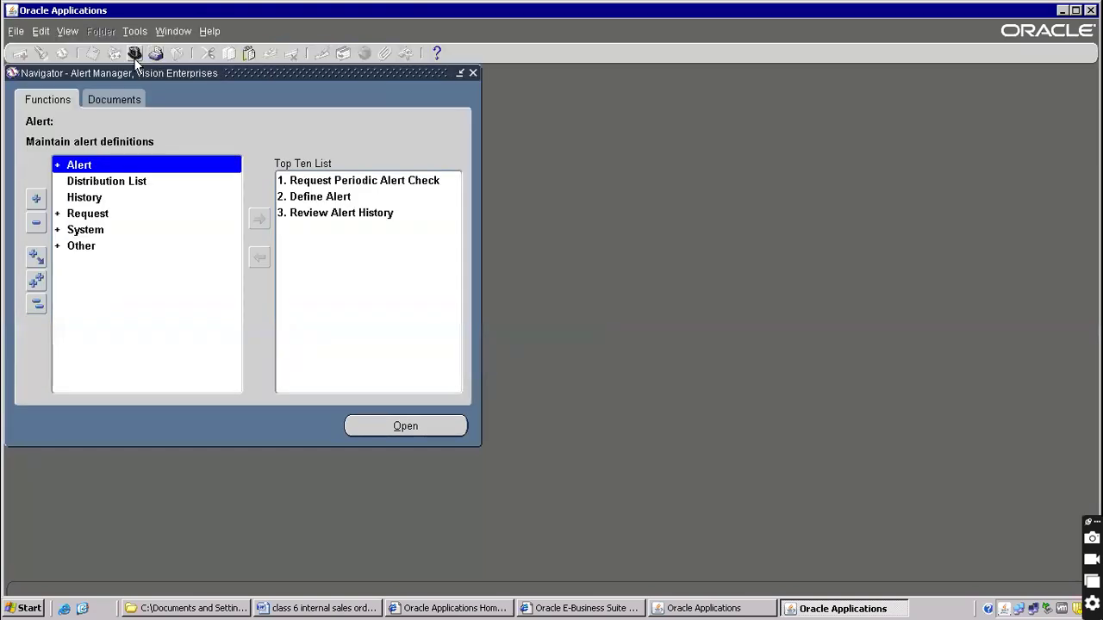
text(purchasing%)
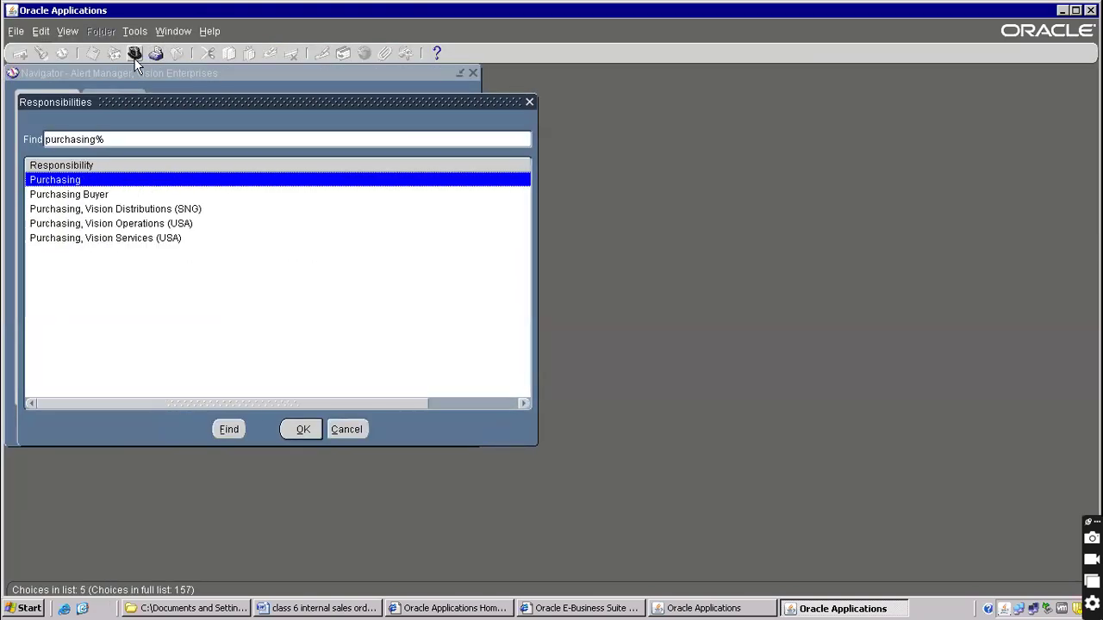
key(Down)
key(Down)
key(Down)
key(Return)
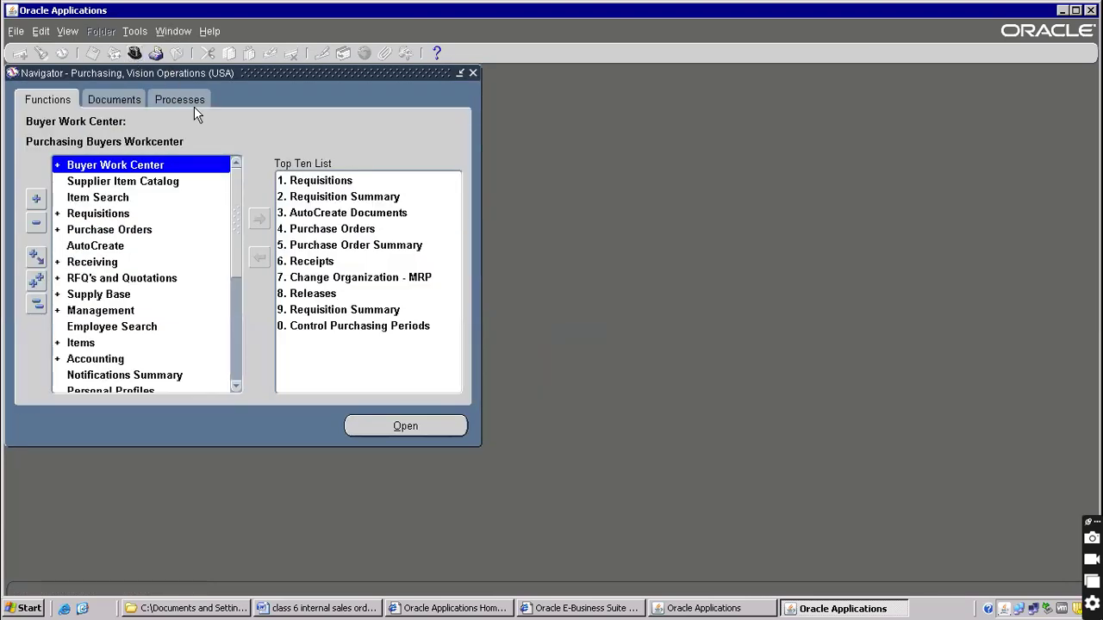
double_click(108, 217)
double_click(122, 231)
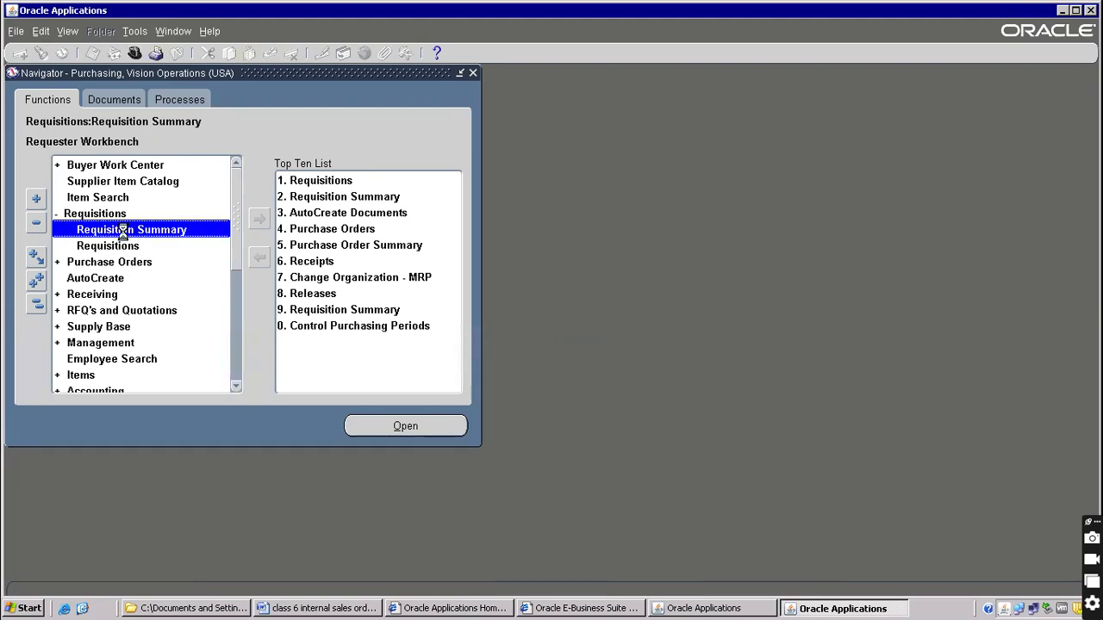
Switch to the Word notes and copy the requisition number from the Requisition line.
click(328, 608)
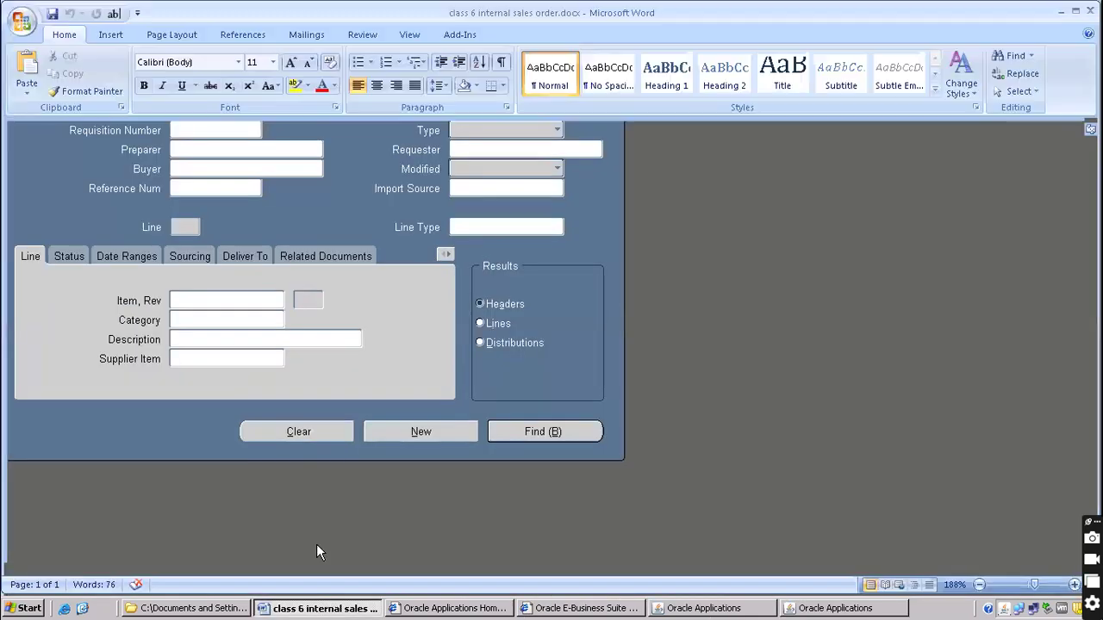
drag(442, 237, 496, 243)
key(ctrl+c)
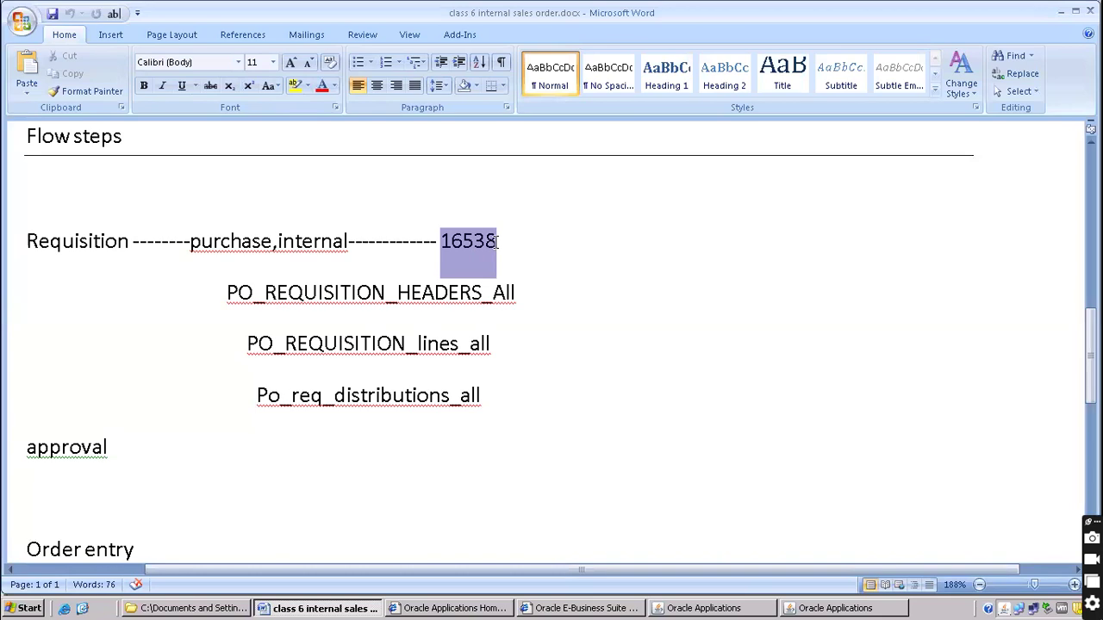
Switch to Oracle Applications, find the requisition by the copied requisition number and view its action history.
key(alt+Tab)
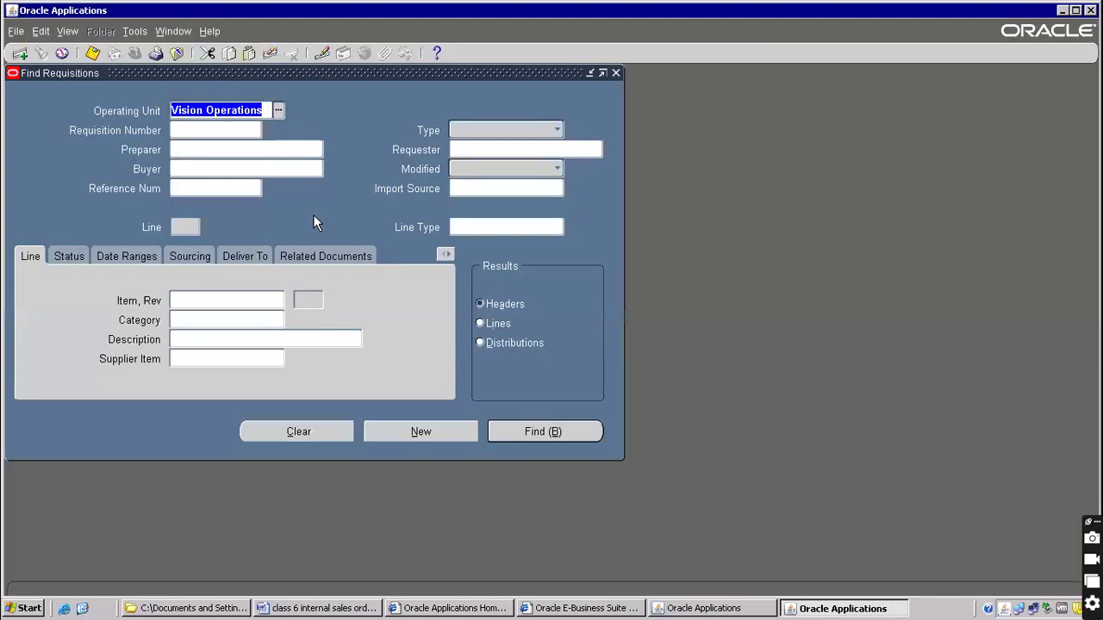
click(206, 133)
key(ctrl+v)
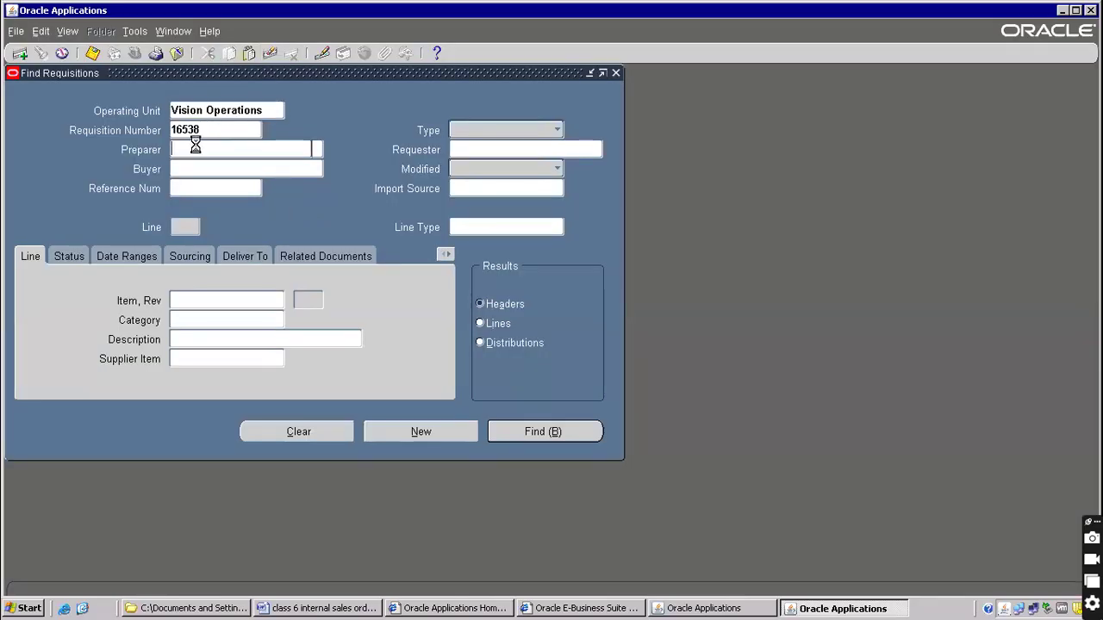
click(521, 434)
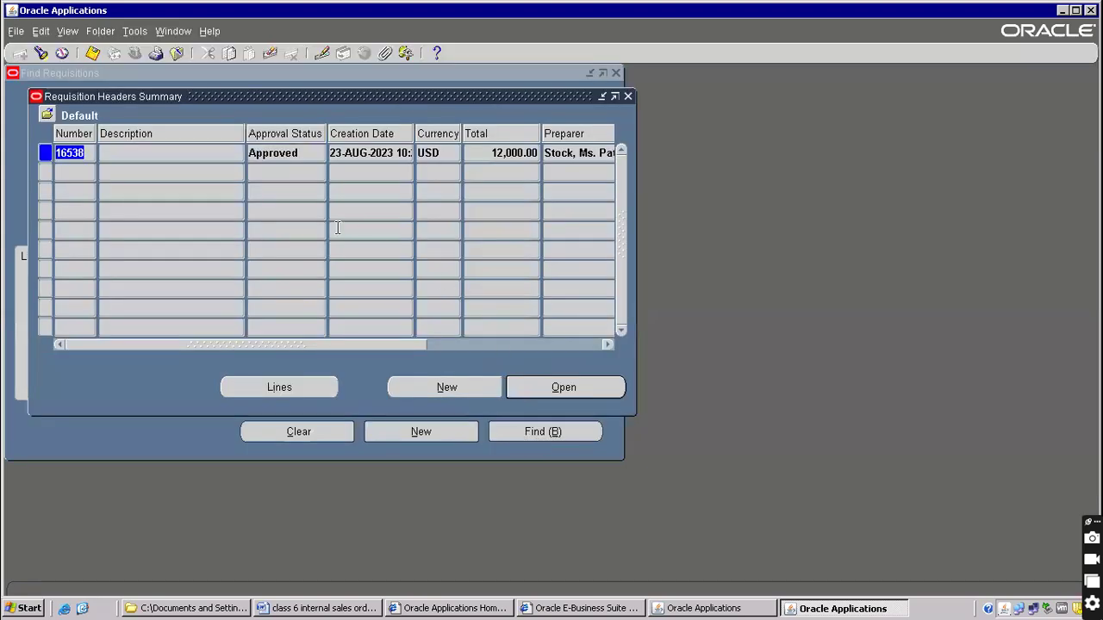
click(134, 32)
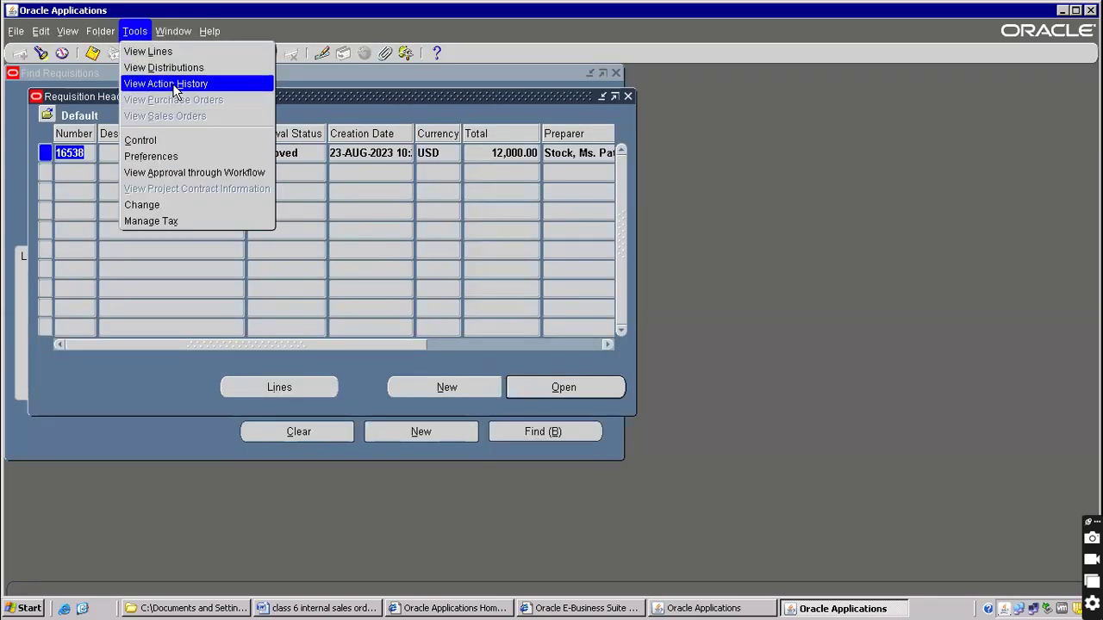
click(165, 83)
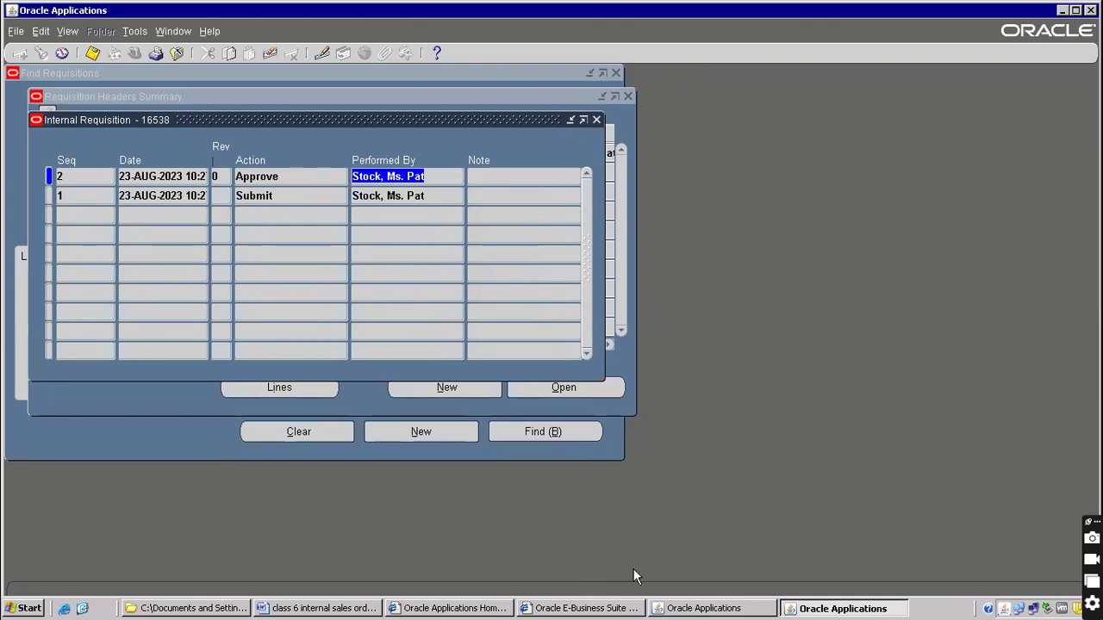
Switch to the Word notes and add "create internal orders" on the empty line between approval and Order entry.
click(348, 608)
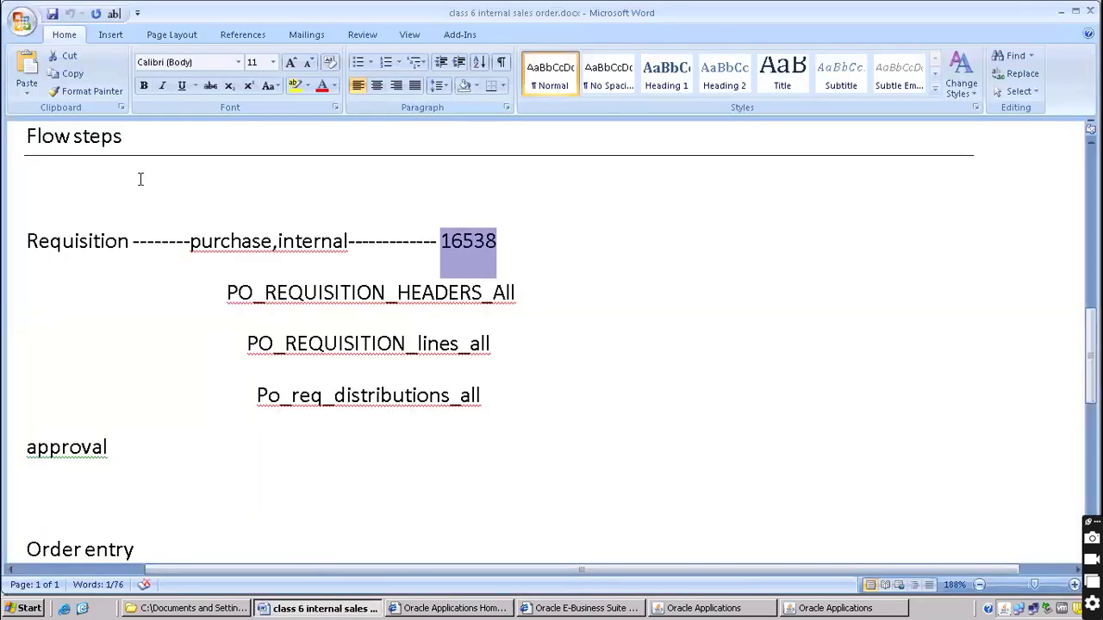
scroll(153, 242, down, 2)
drag(27, 330, 151, 326)
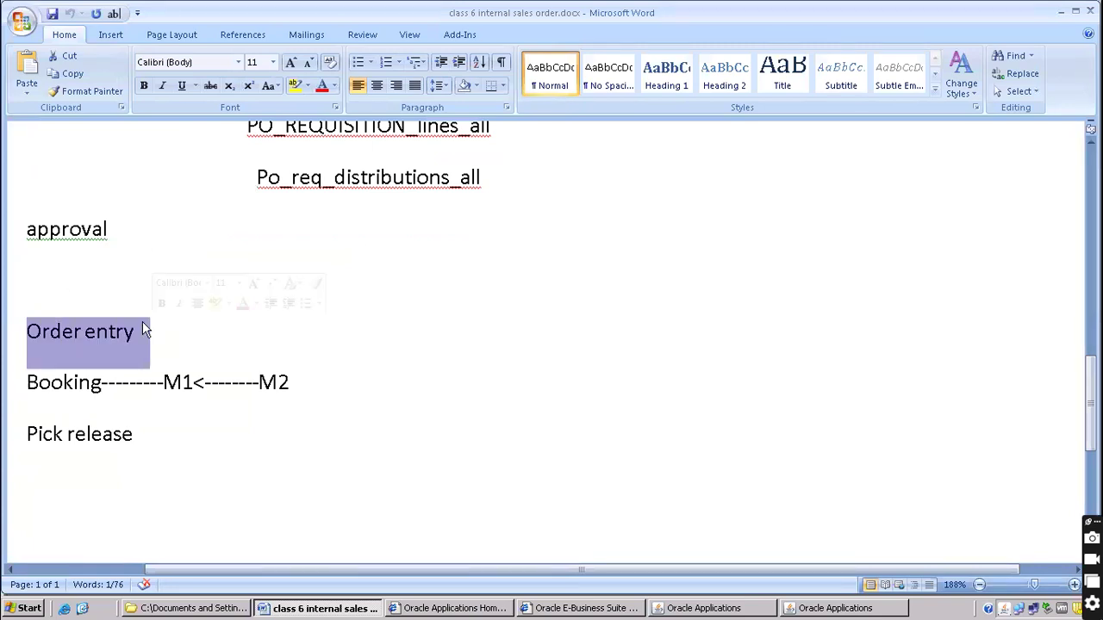
click(77, 274)
text(create internal ors)
key(BackSpace)
text(ders)
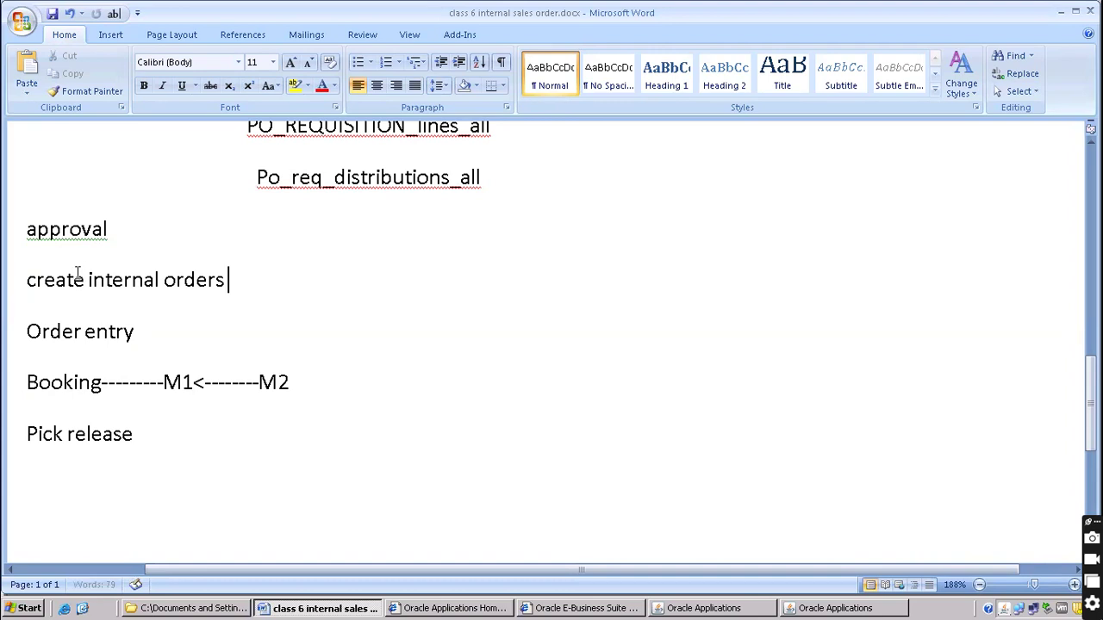
Add an indented line below "create internal orders" with a long dashed arrow leading from "po req" to "om interface tables".
key(Return)
key(Tab)
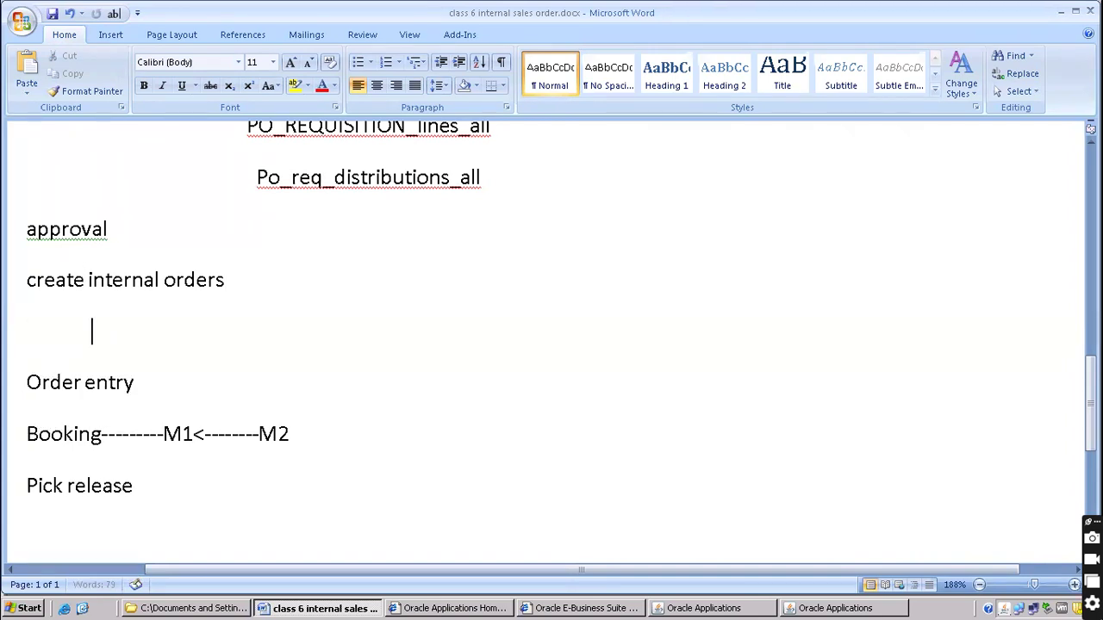
text(po req-----------)
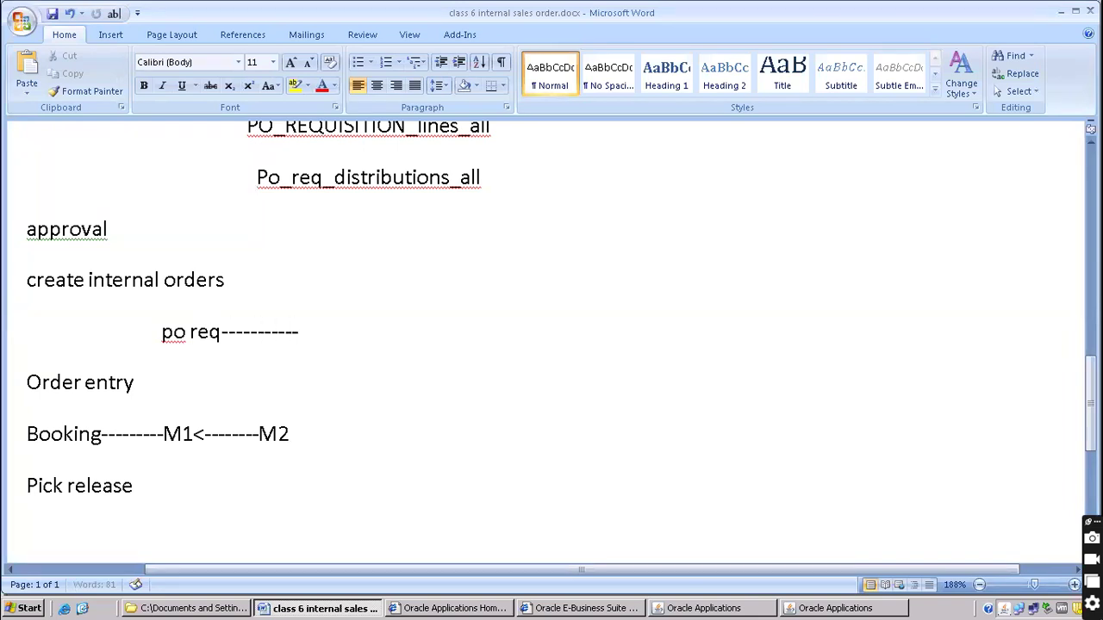
text(--------->om i)
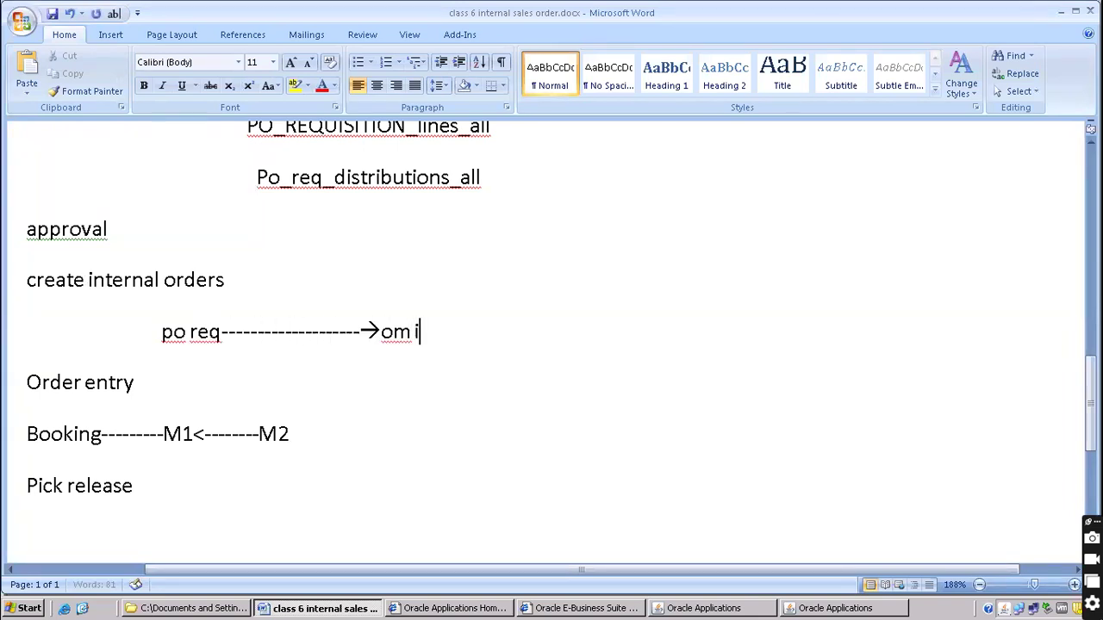
text(nterfacet)
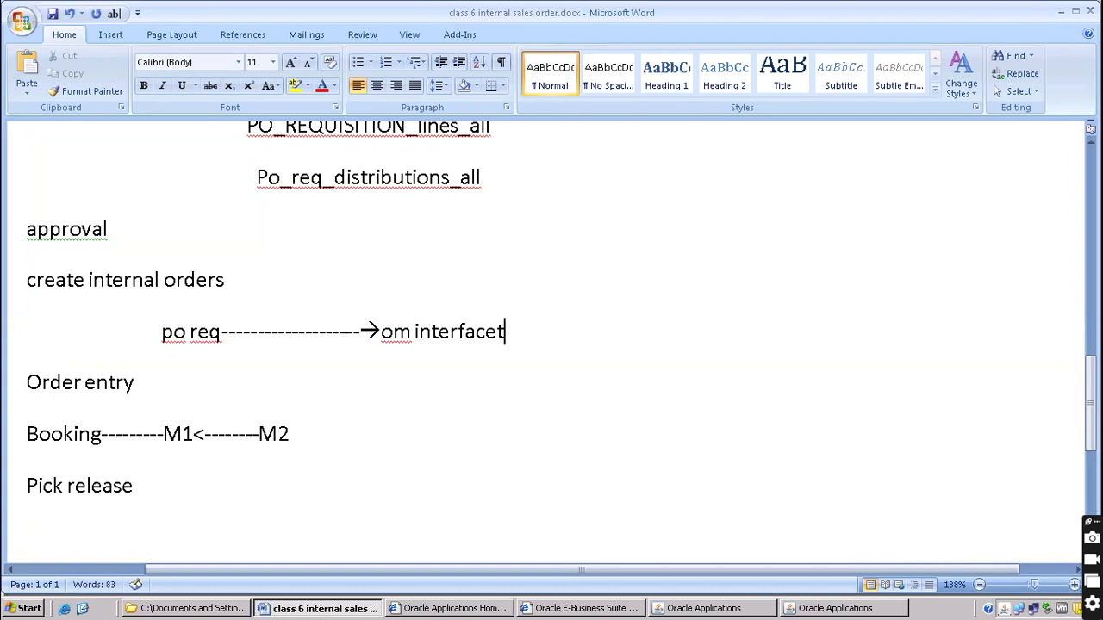
key(BackSpace)
text(tables)
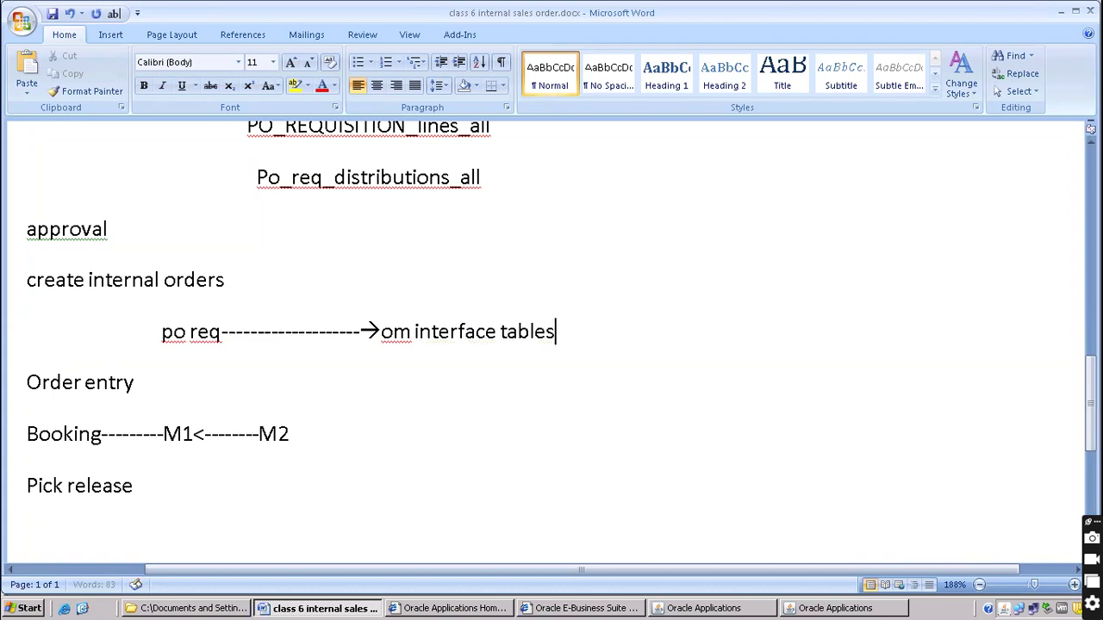
List the tables oe_headers_iface_all and oe_lines_iface_all on separate indented lines under "om interface tables".
key(Return)
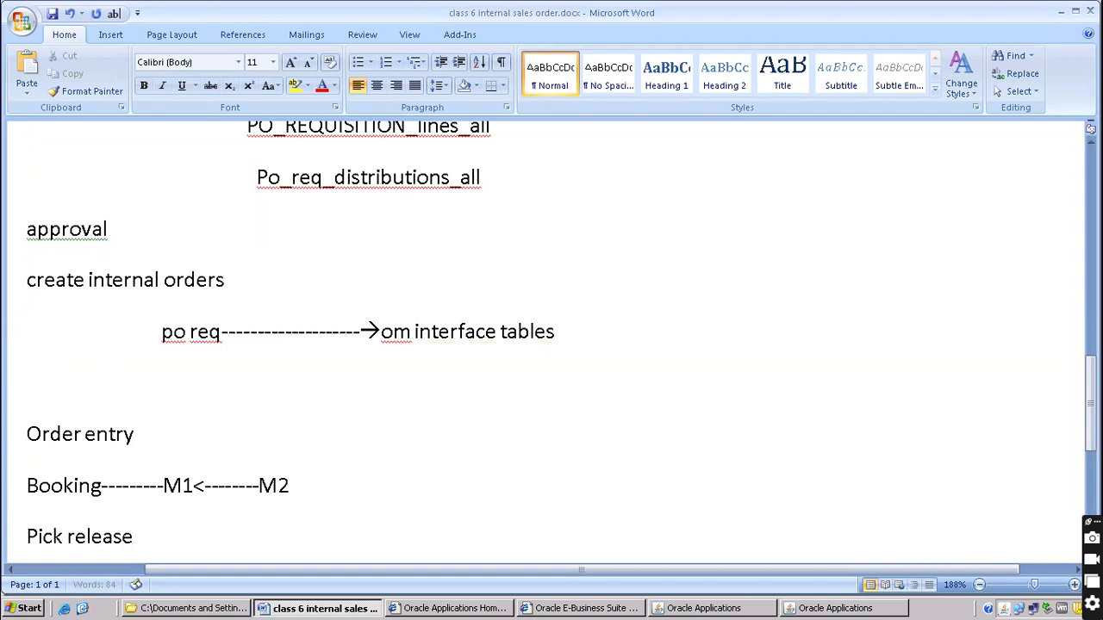
text(oe_headers_iface_all)
key(Return)
key(Tab)
key(Tab)
key(BackSpace)
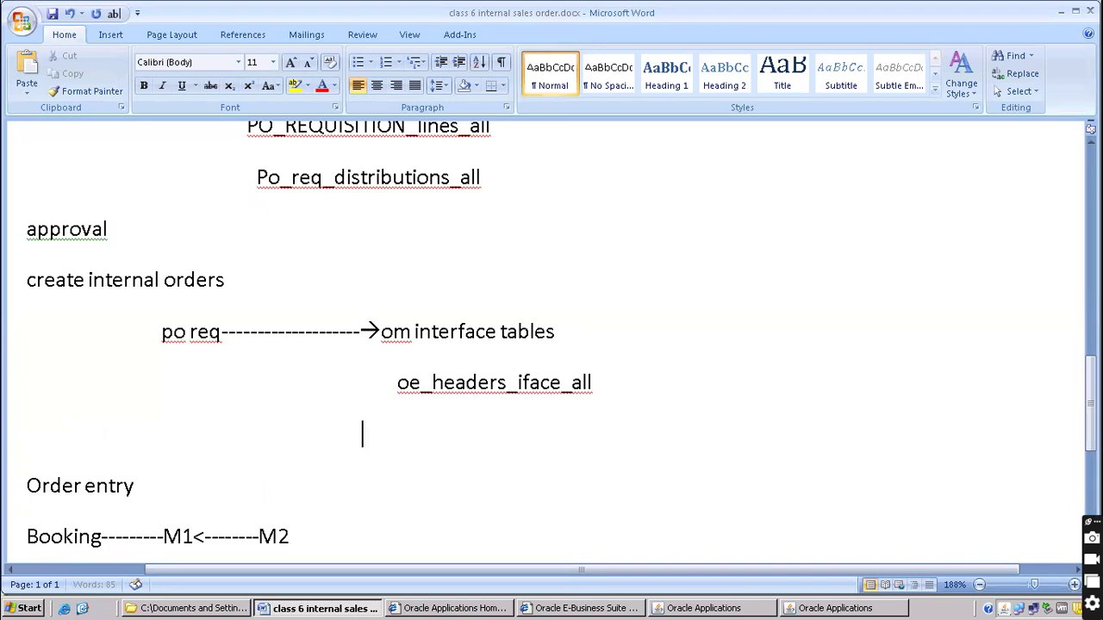
text(oe_lines_)
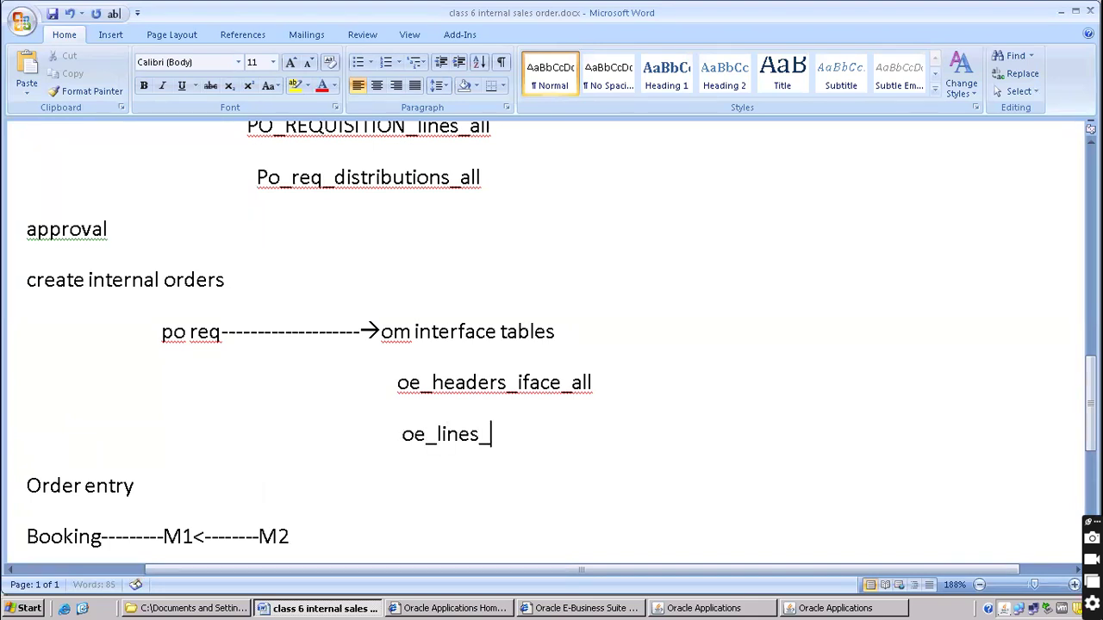
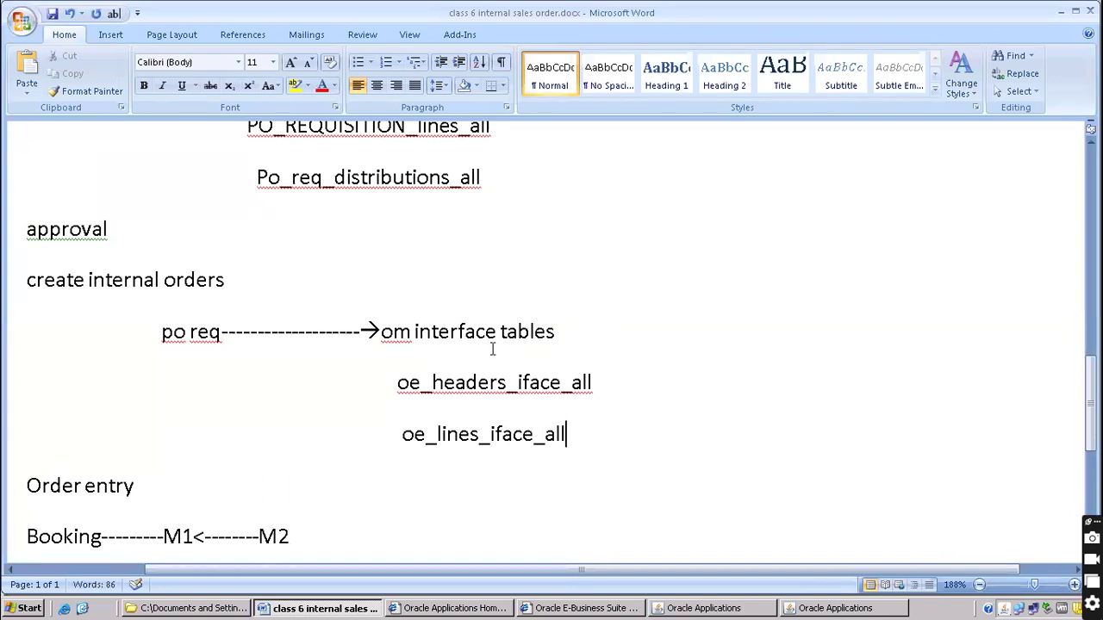
Point out the PO_REQUISITION_HEADERS_All and oe_headers_iface_all table names in the notes by highlighting each in turn.
scroll(267, 176, up, 1)
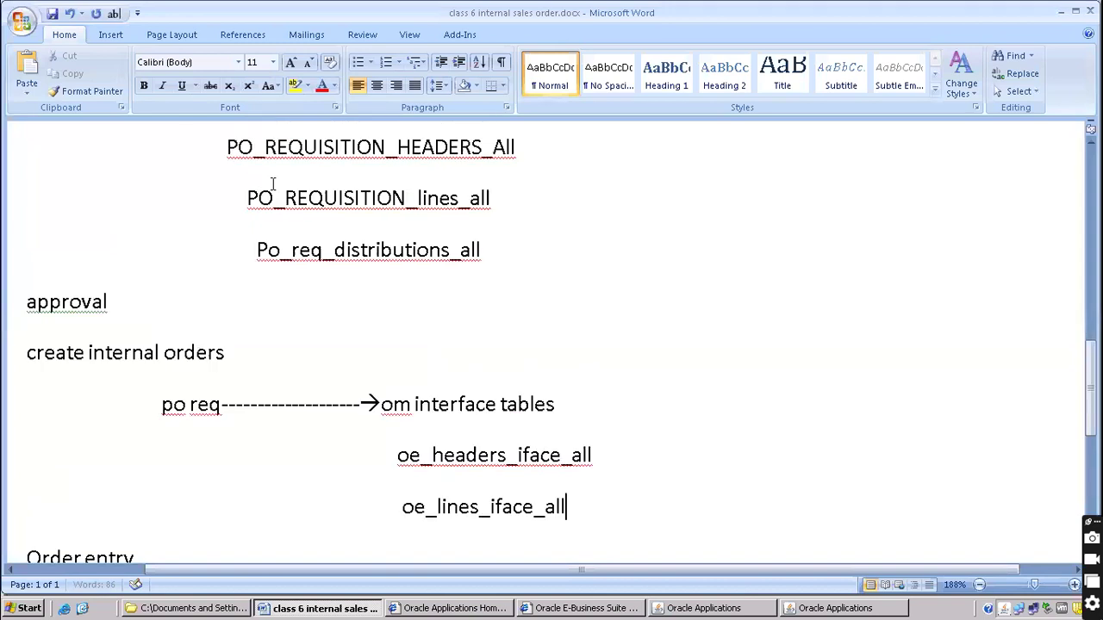
drag(228, 148, 547, 139)
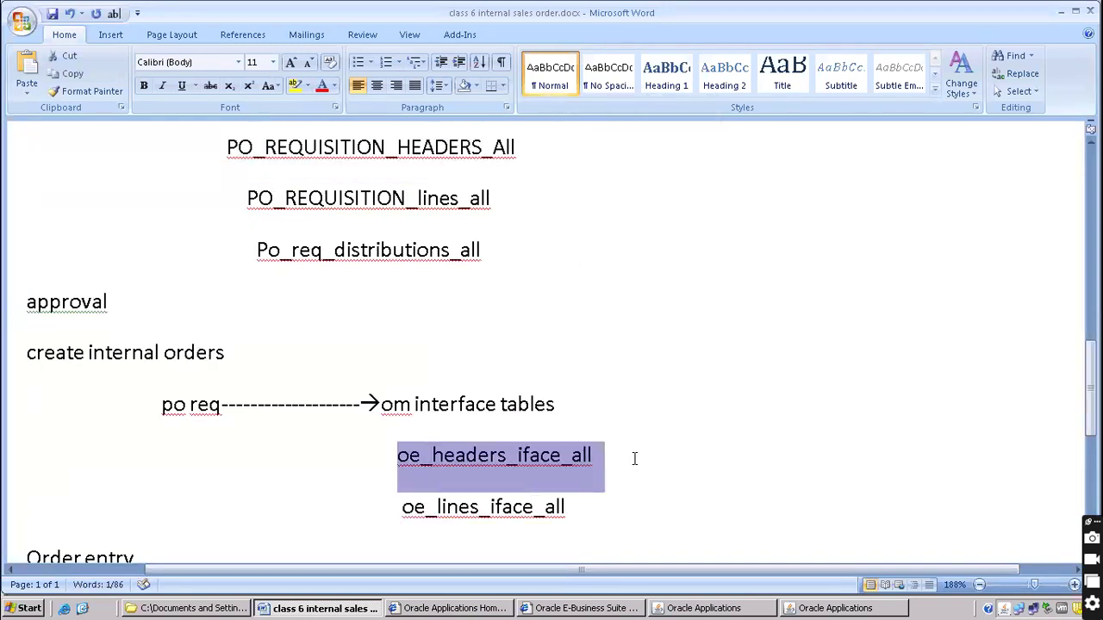
drag(398, 456, 635, 461)
click(559, 336)
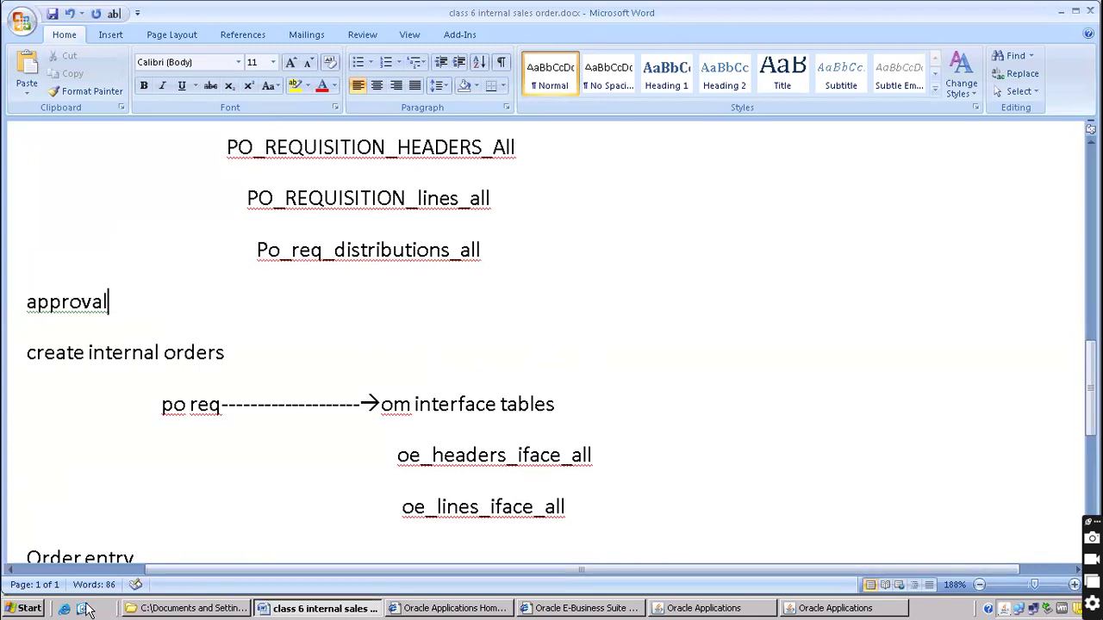
Switch to Toad for Oracle and write a query selecting all columns from po_requisition_headers_all with a where condition on segment1.
key(super+d)
double_click(101, 345)
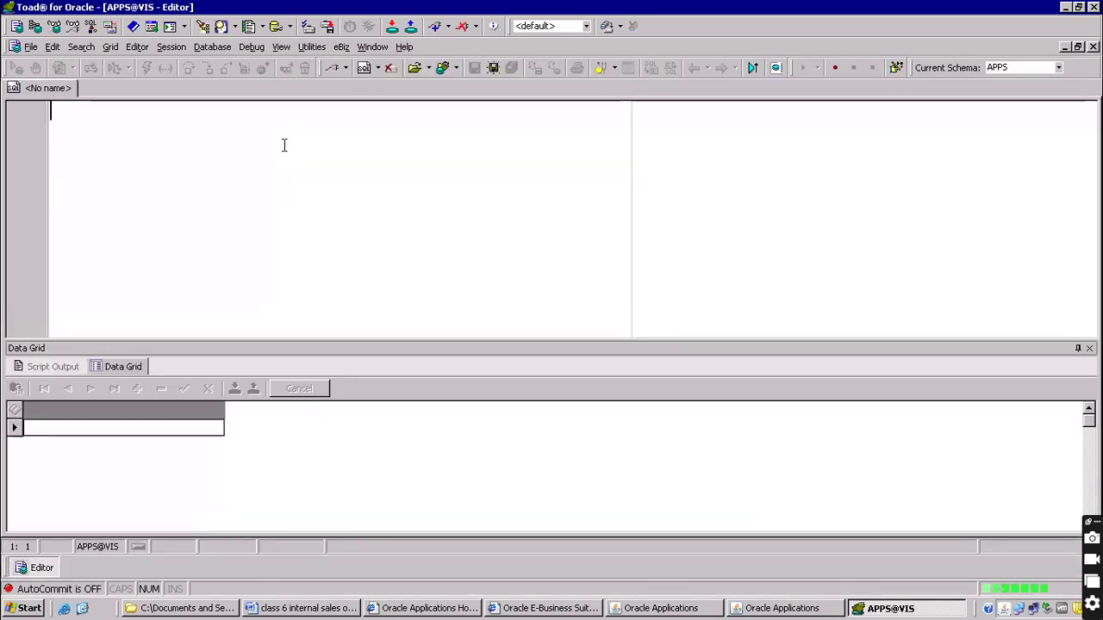
text(select )
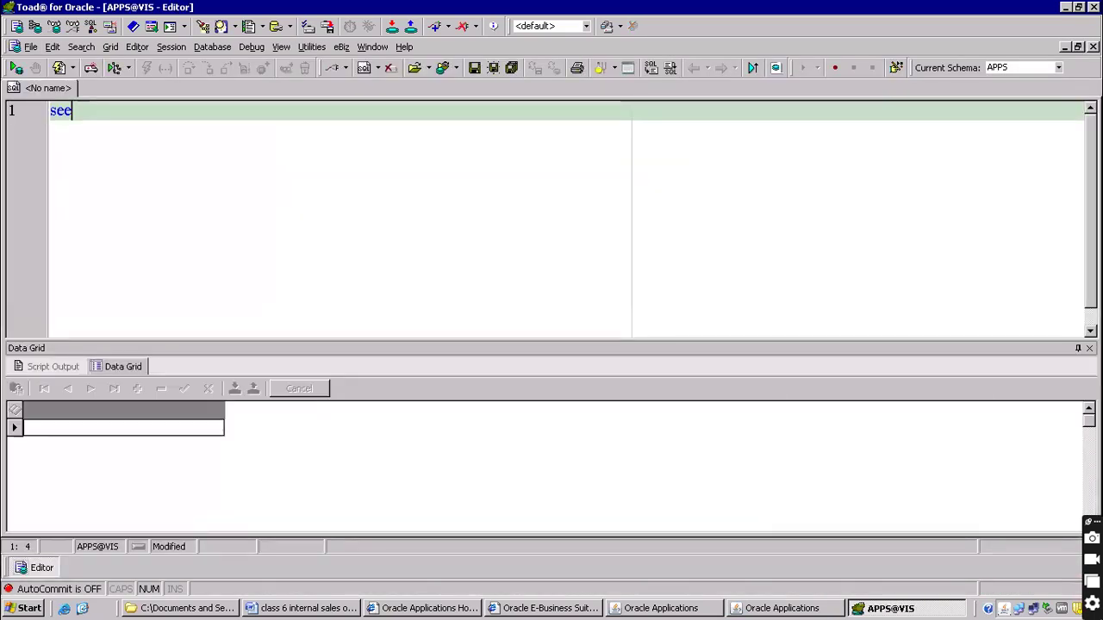
text(* from po)
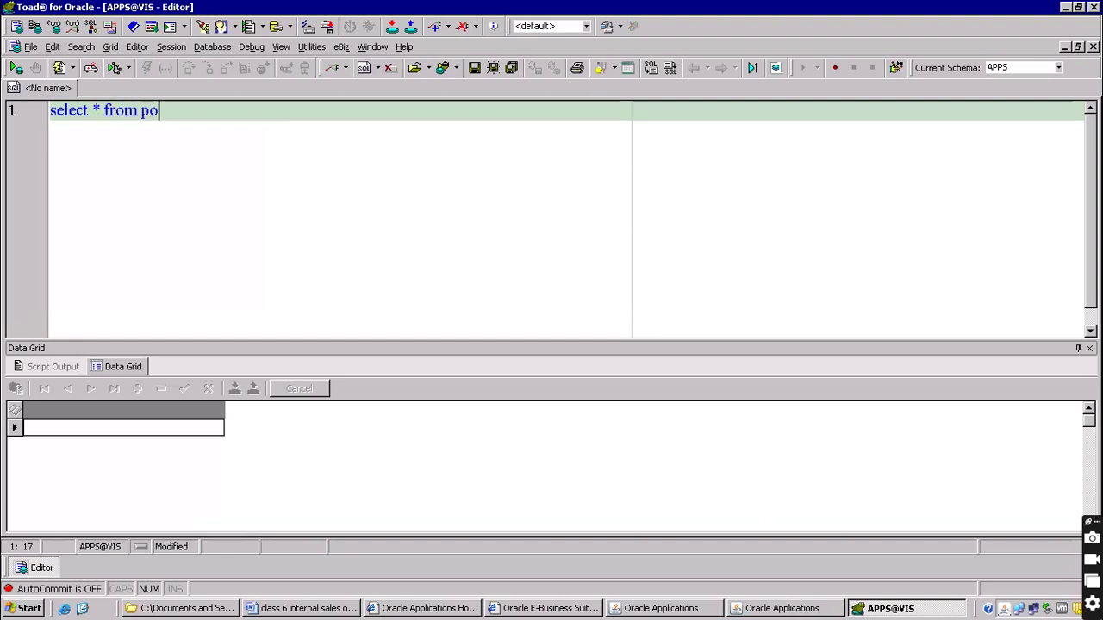
text(_requisition_heade)
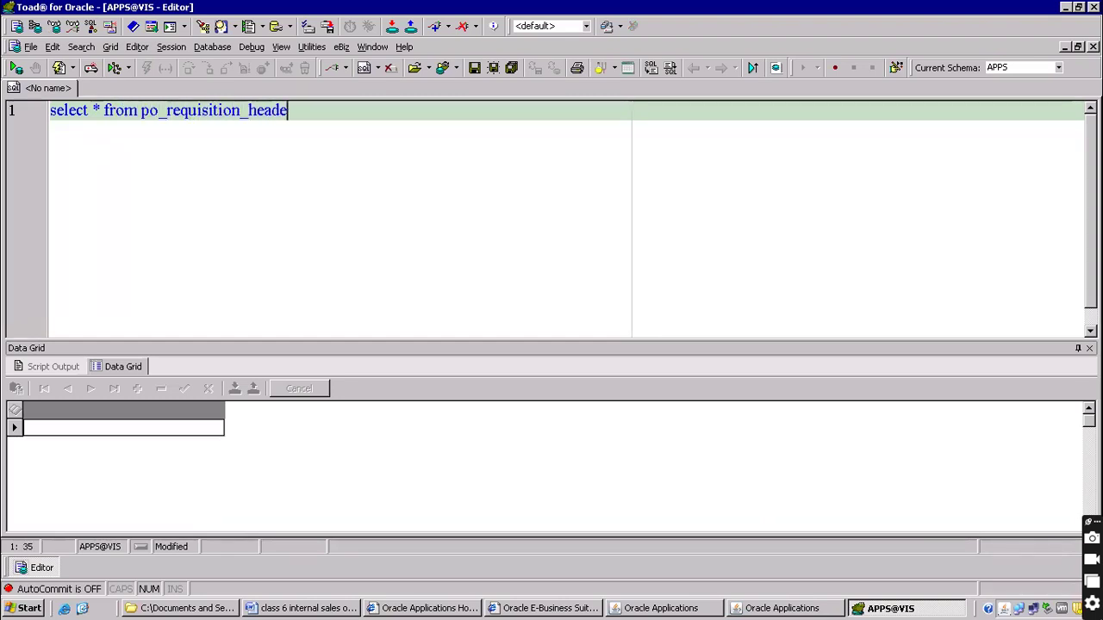
text(rs_all where s)
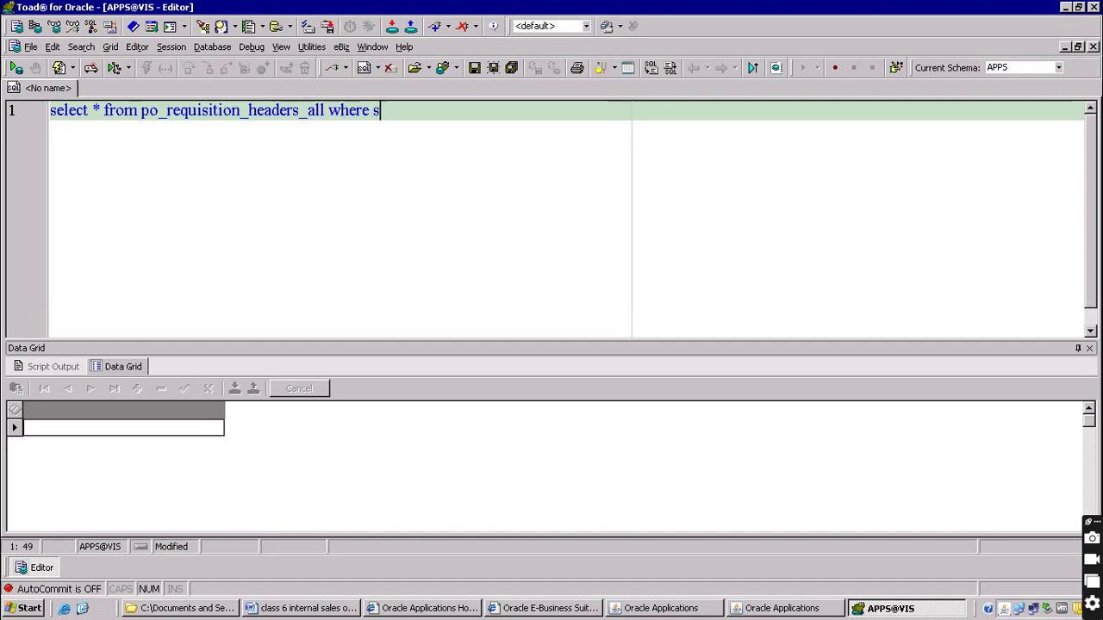
text(egment1='')
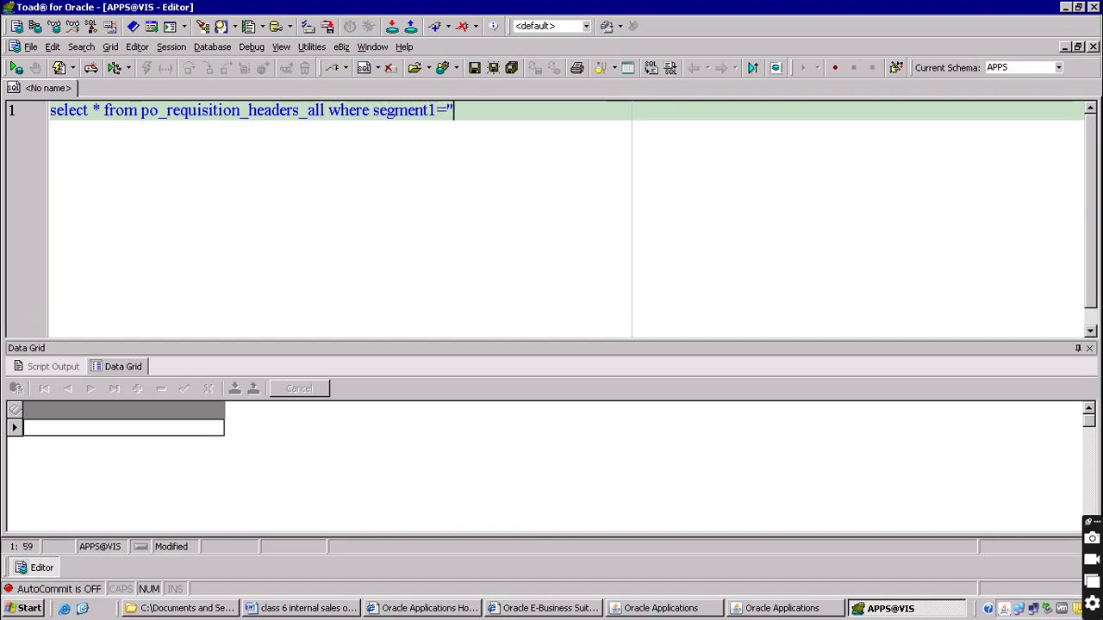
Switch to the Word notes and copy the requisition number beside "purchase,internal".
key(alt+Tab)
key(alt+Tab)
key(alt+Tab)
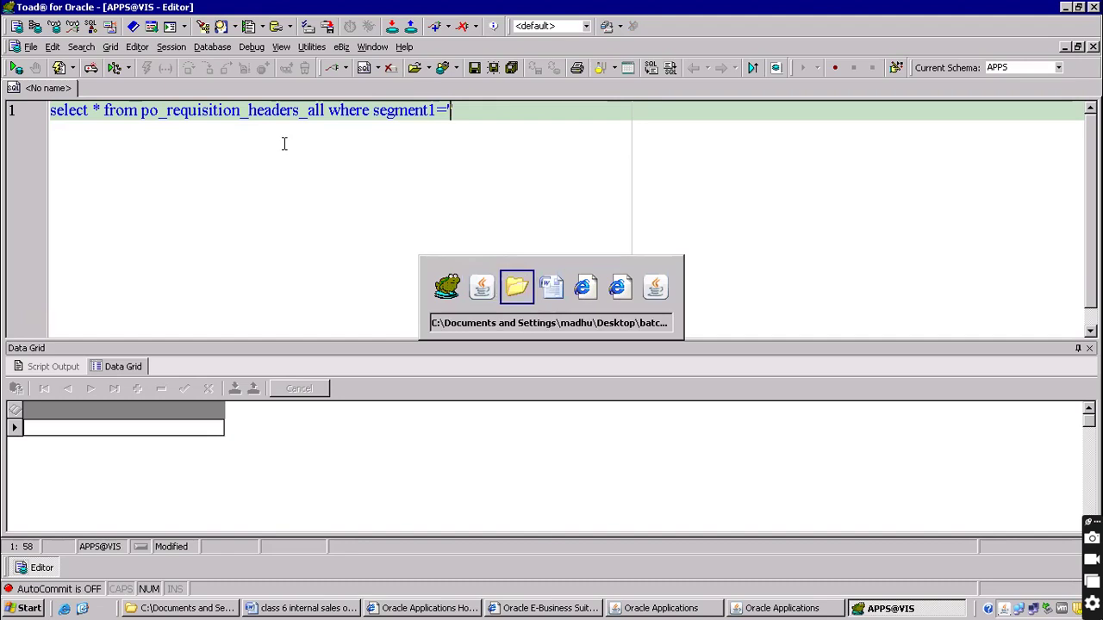
scroll(481, 196, up, 3)
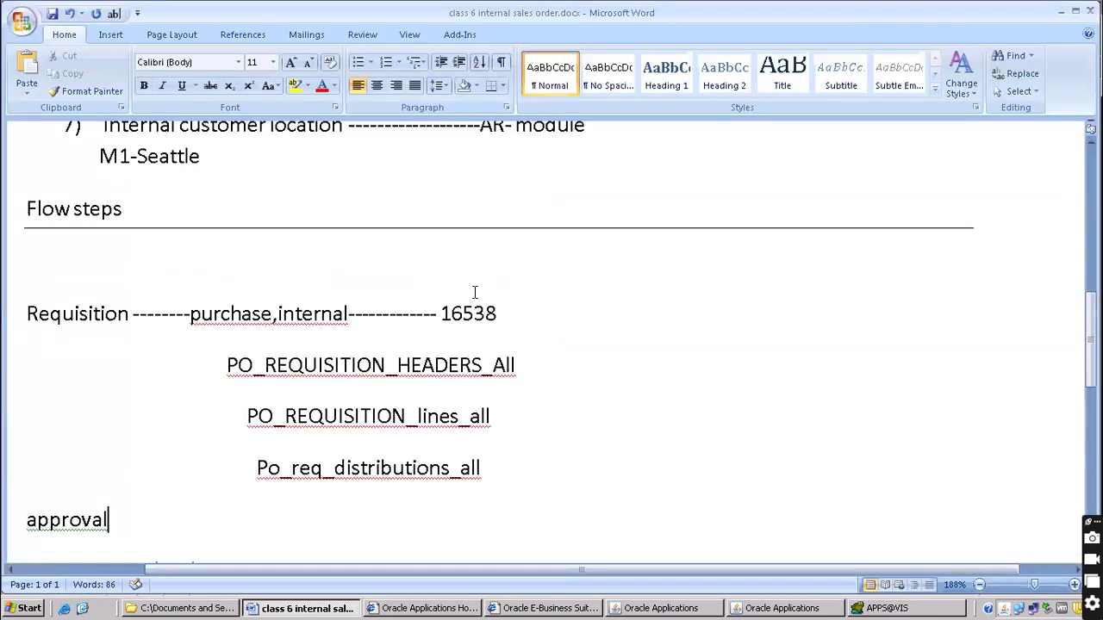
drag(445, 312, 501, 311)
click(499, 314)
double_click(460, 316)
key(ctrl+c)
Return to Toad, complete the segment1 condition with the copied requisition number in quotes and run the query.
key(alt+Tab)
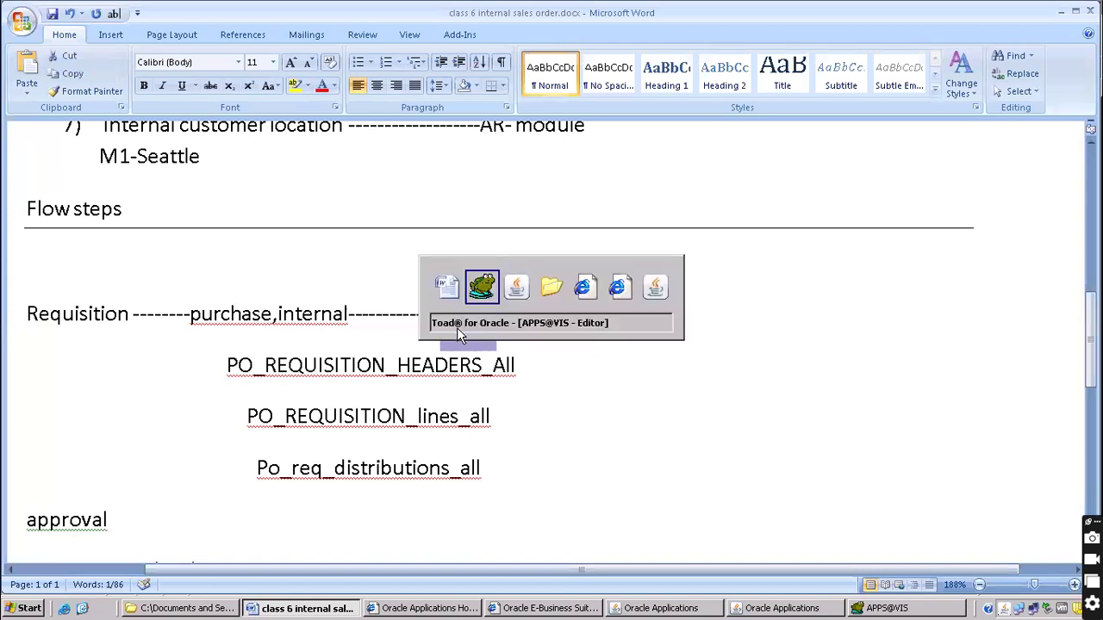
key(ctrl+v)
text(')
key(F9)
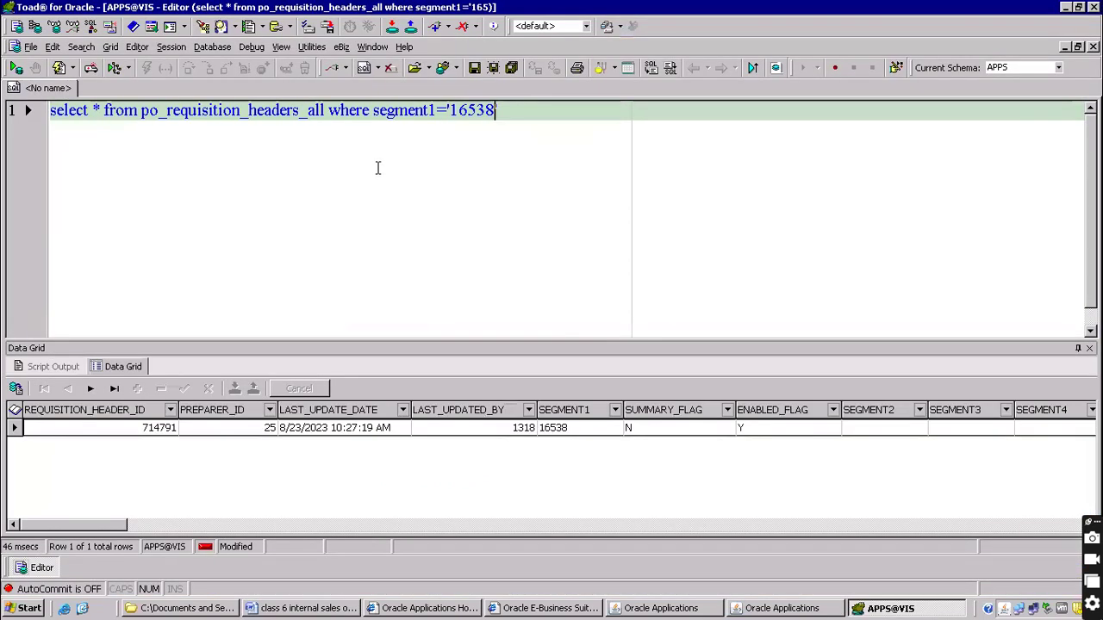
Select the REQUISITION_HEADER_ID value in the results and begin a second query selecting all columns from oe_headers_iface_all with a where clause.
click(152, 433)
click(151, 428)
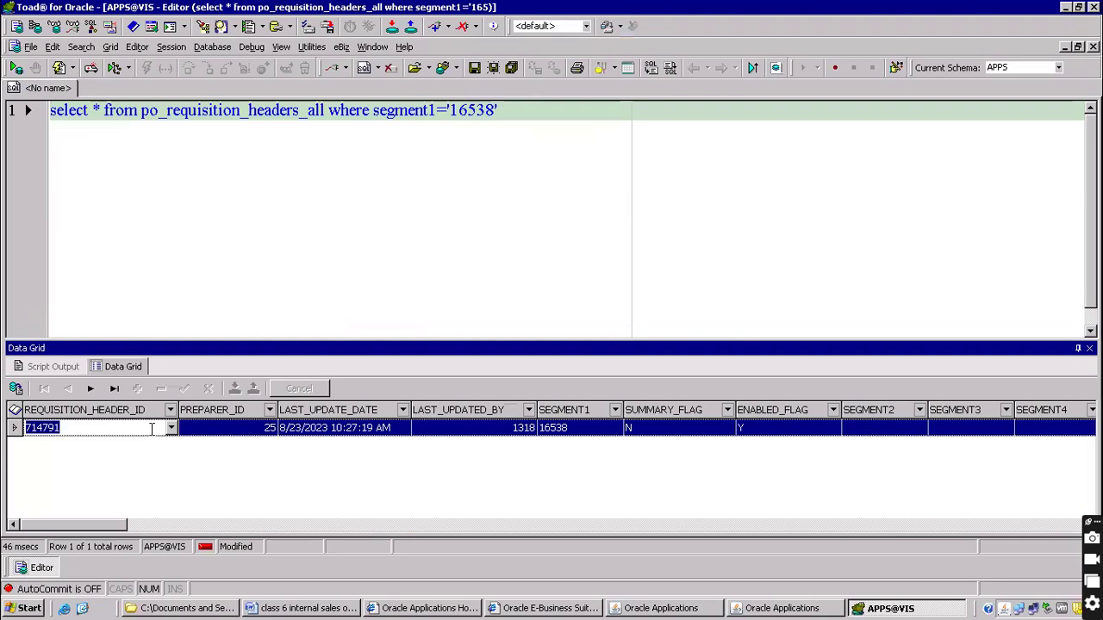
click(165, 211)
key(Return)
key(Return)
key(Return)
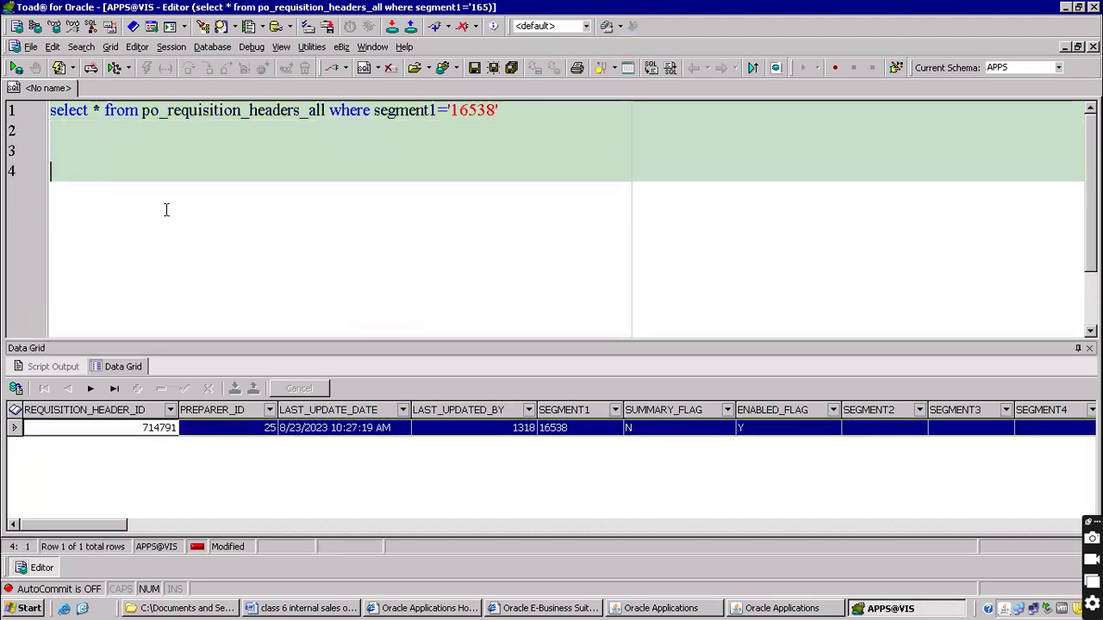
text(select * from )
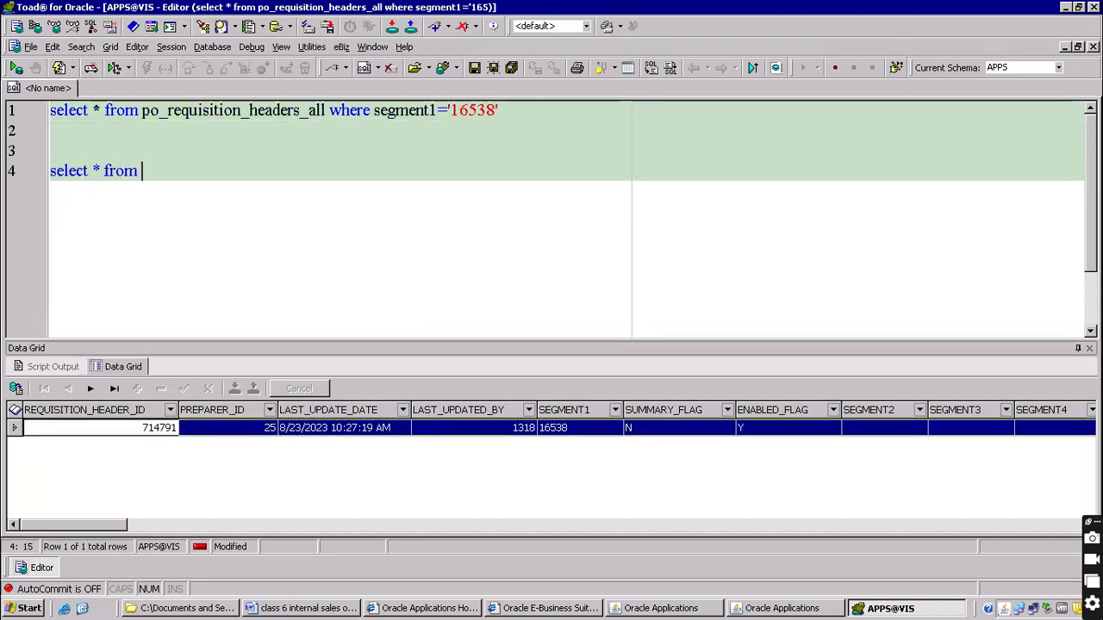
text(oe_)
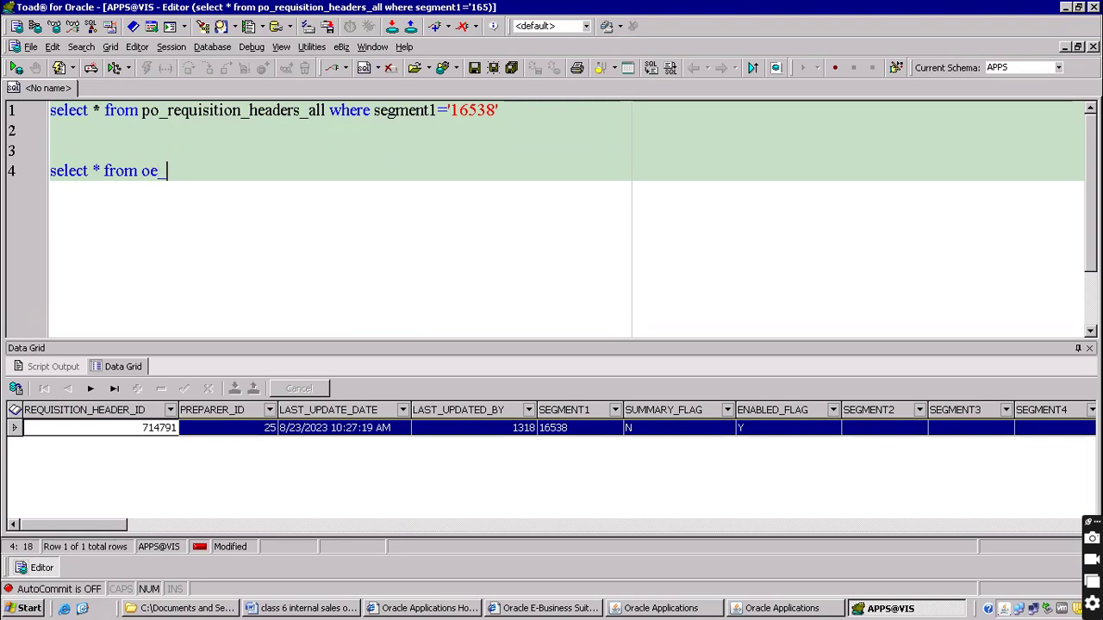
text(headers_ifac)
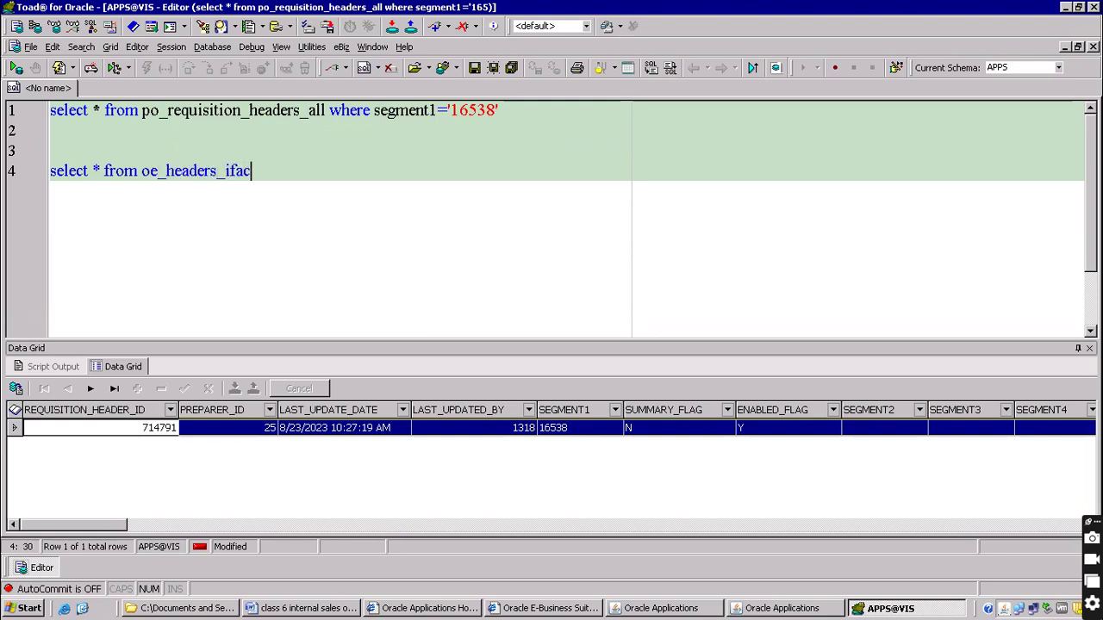
text(e_all where)
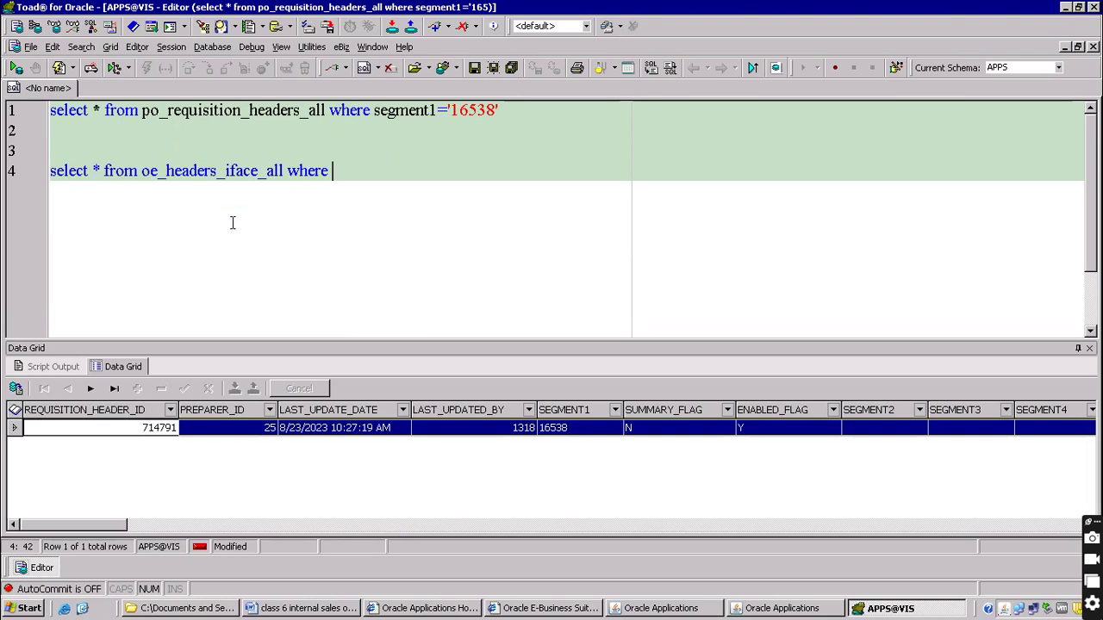
Open the table description of oe_headers_iface_all and select its ORIG_SYS_DOCUMENT_REF column.
click(237, 168)
key(F4)
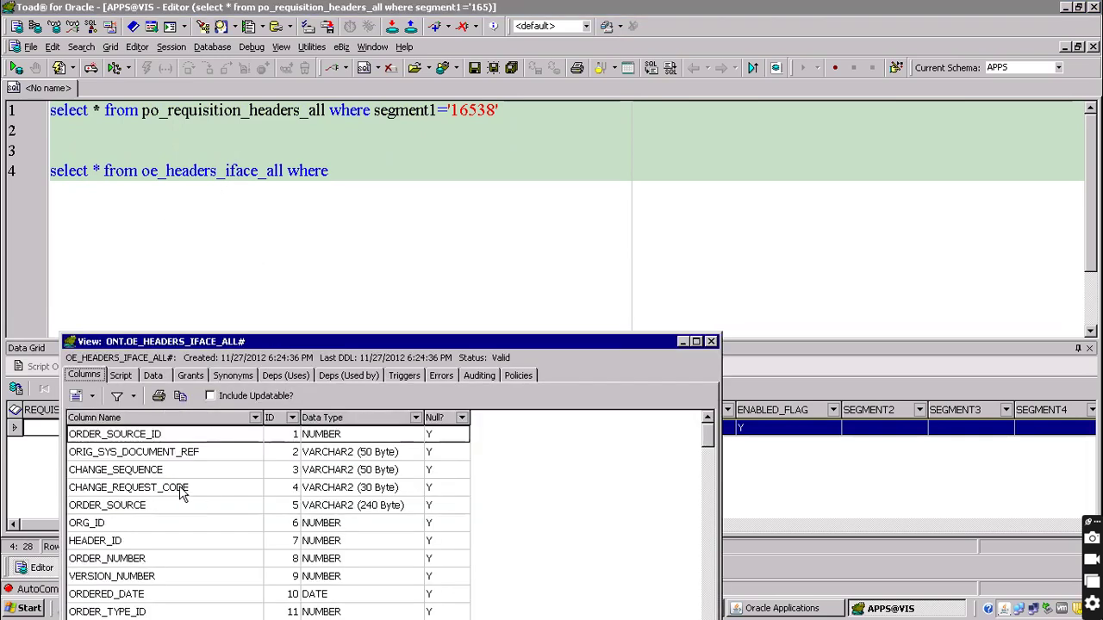
click(151, 454)
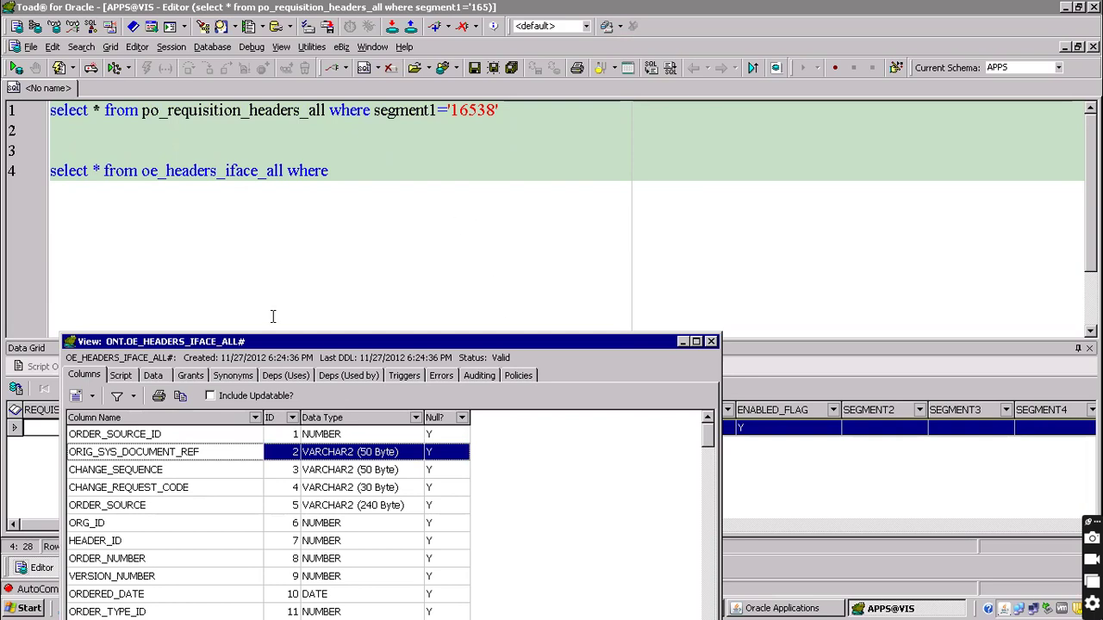
double_click(138, 456)
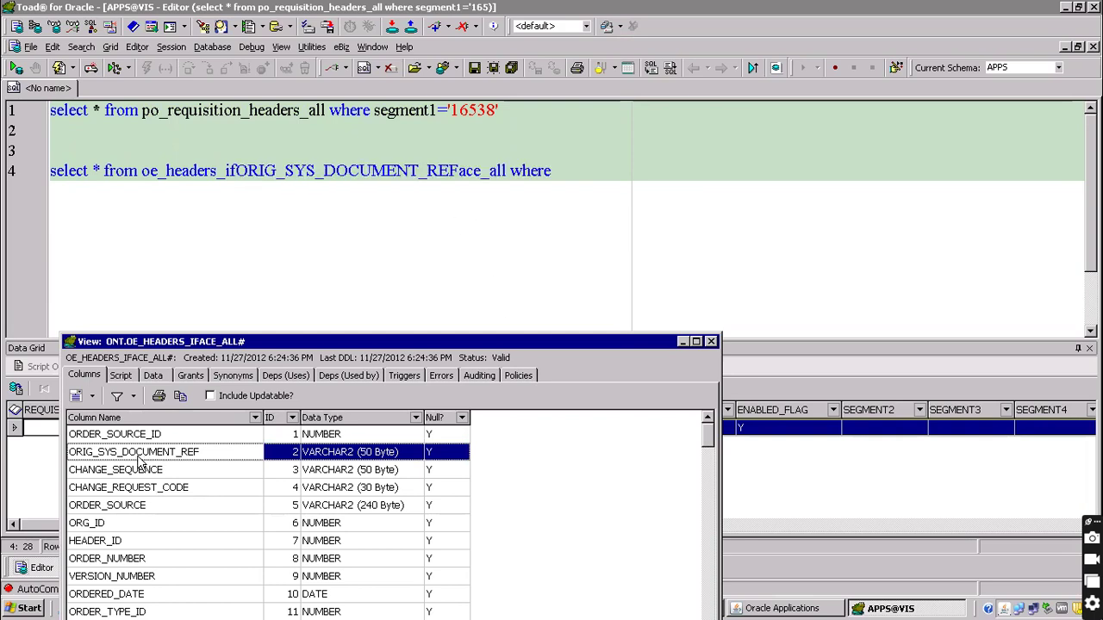
click(325, 170)
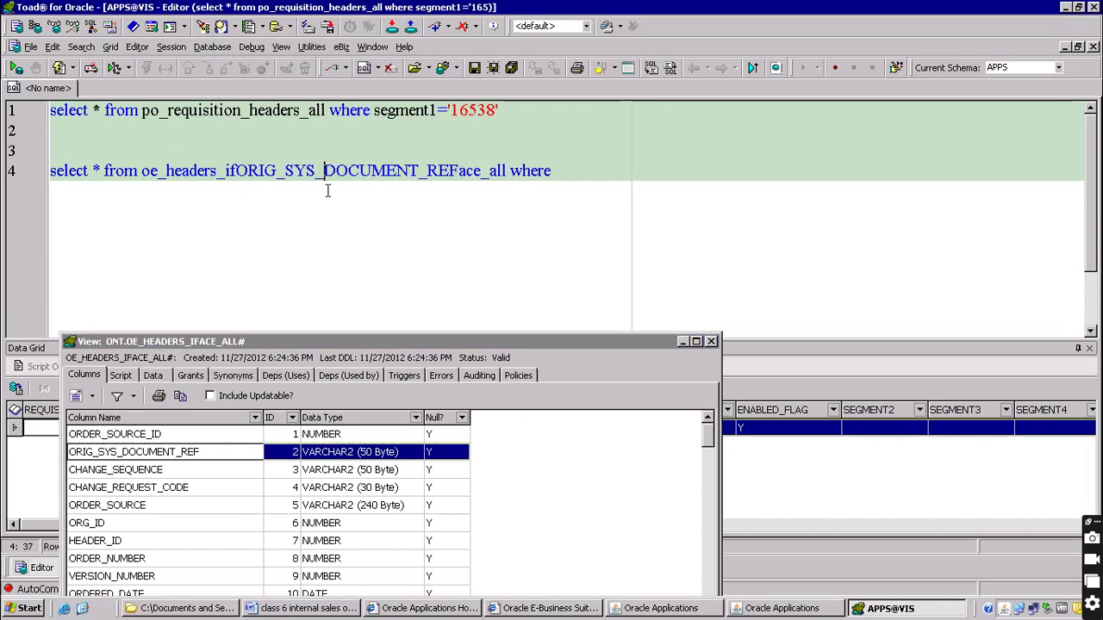
key(Right)
key(Right)
key(Right)
key(Right)
key(Delete)
key(BackSpace)
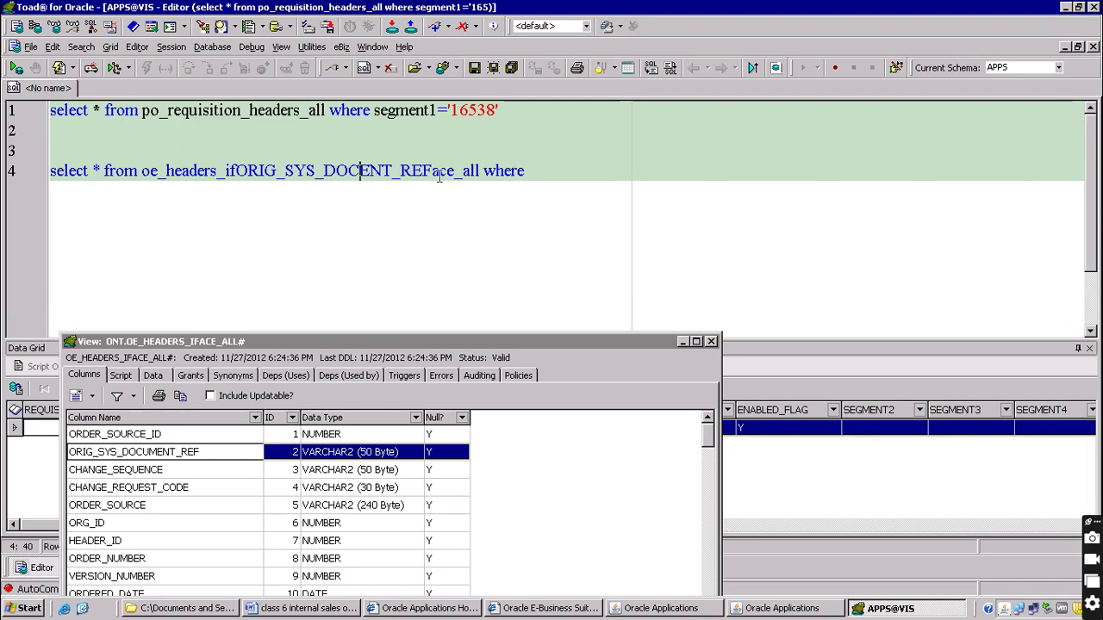
click(434, 173)
key(BackSpace)
key(BackSpace)
key(BackSpace)
key(BackSpace)
key(BackSpace)
key(BackSpace)
key(BackSpace)
key(BackSpace)
key(BackSpace)
key(BackSpace)
key(BackSpace)
key(BackSpace)
key(BackSpace)
key(BackSpace)
key(BackSpace)
key(BackSpace)
key(BackSpace)
key(BackSpace)
key(BackSpace)
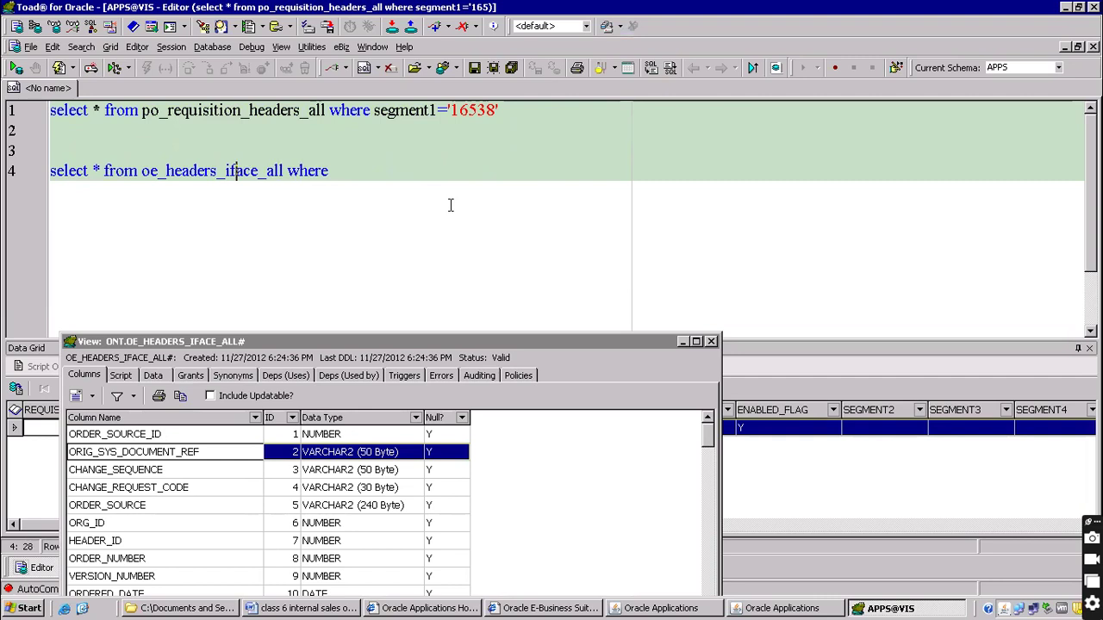
key(BackSpace)
key(BackSpace)
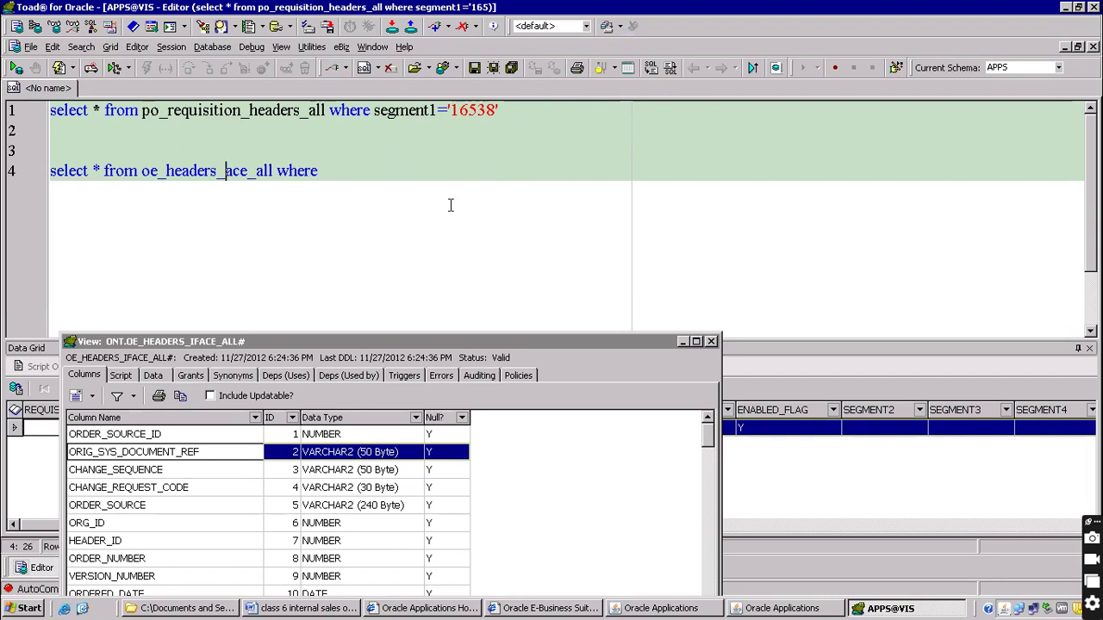
text(if)
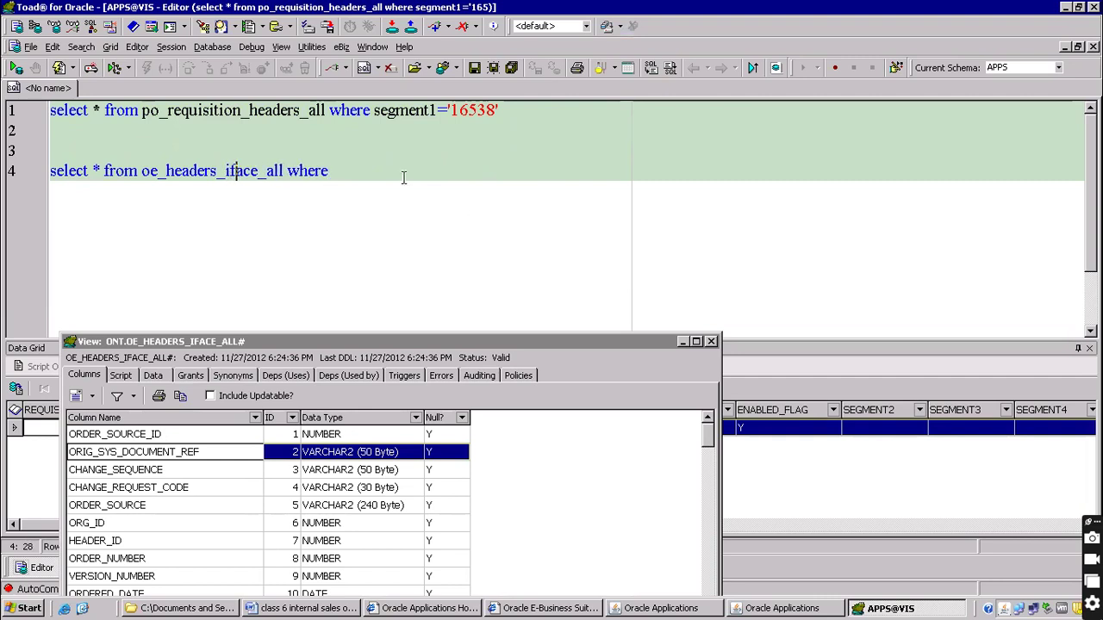
Complete the where clause with ORIG_SYS_DOCUMENT_REF equal to the requisition header ID, run the query and close the table description.
click(392, 176)
double_click(155, 453)
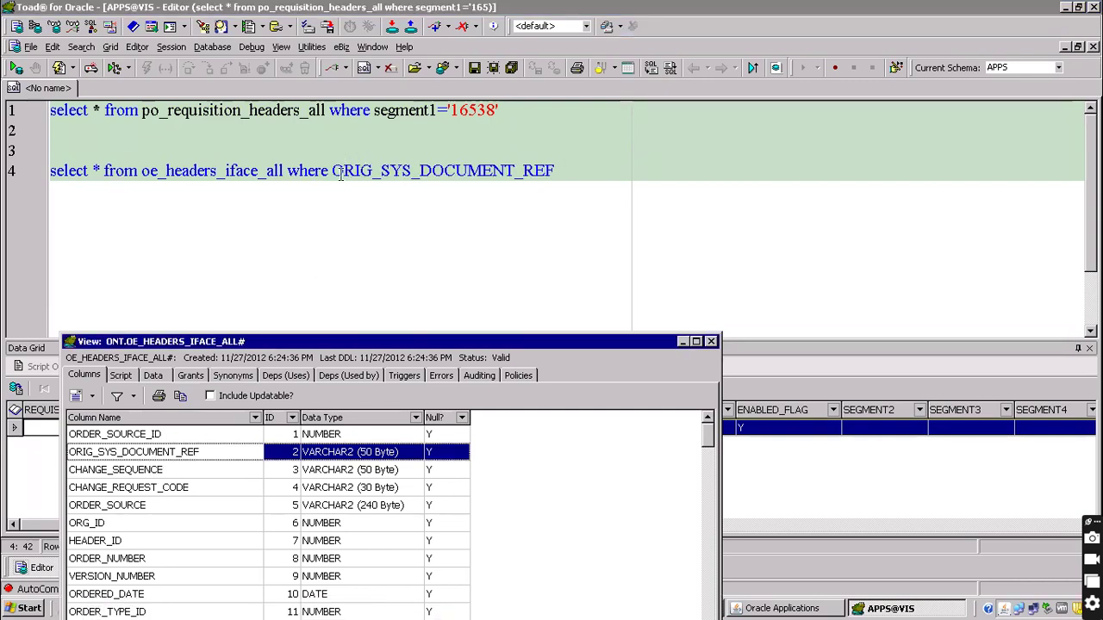
drag(333, 173, 570, 172)
click(582, 168)
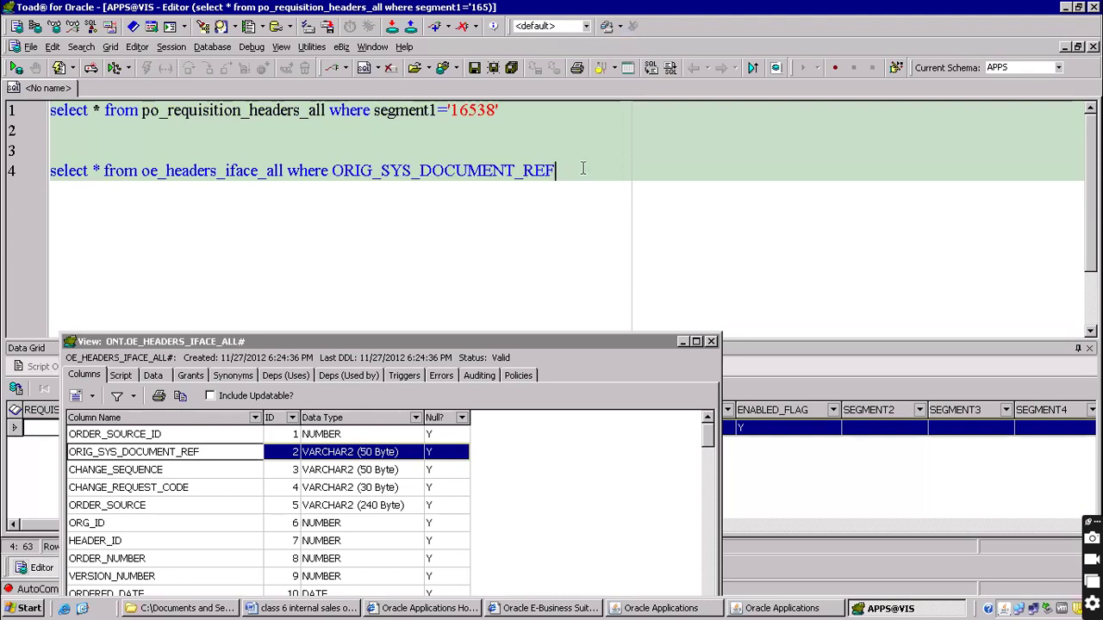
text(=714791)
key(F9)
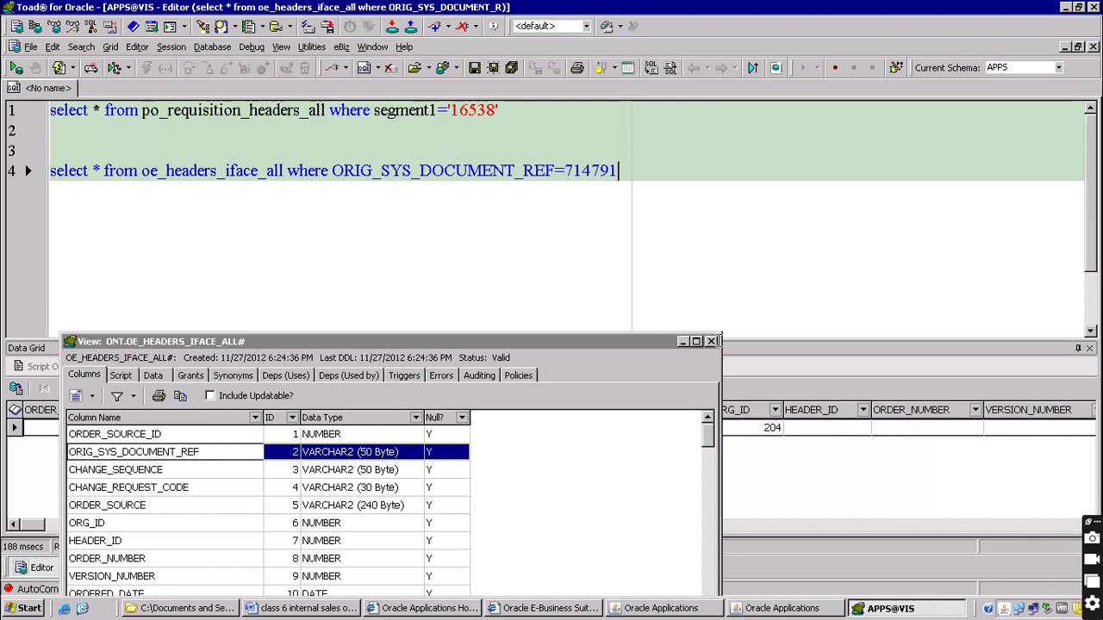
click(712, 342)
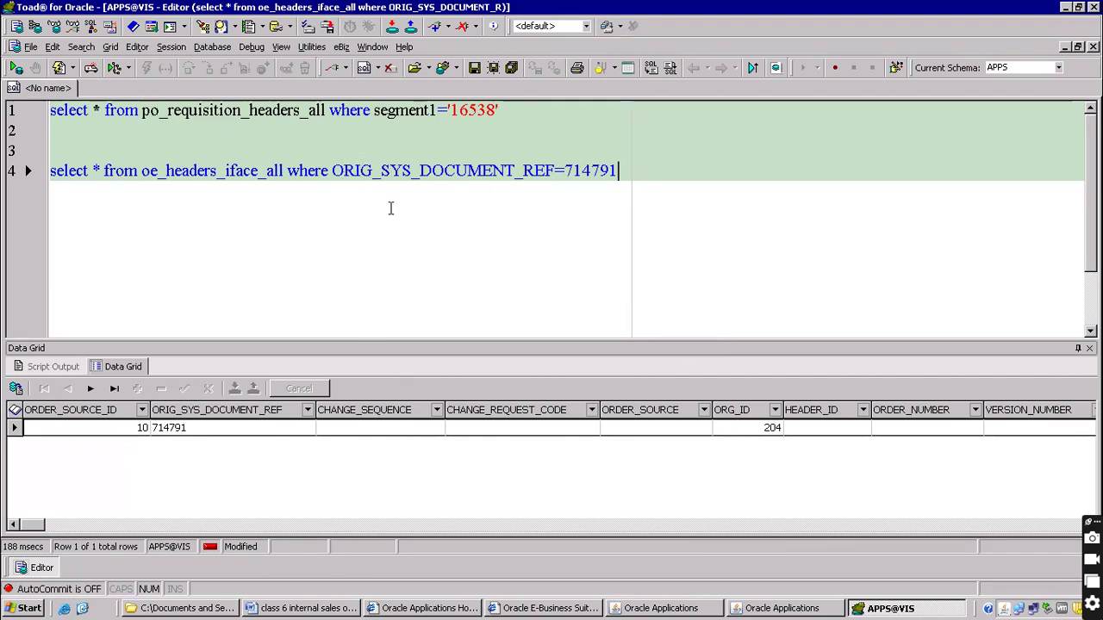
Switch to the Word notes and add an "order import" line between oe_lines_iface_all and Order entry.
click(307, 608)
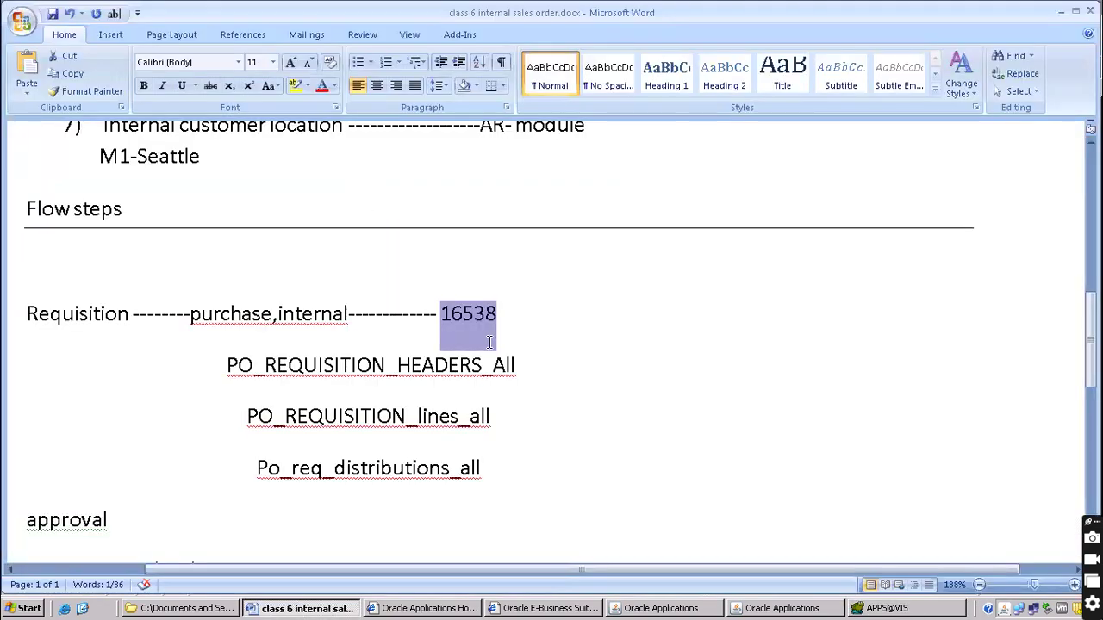
scroll(490, 342, down, 5)
drag(447, 235, 591, 319)
click(32, 308)
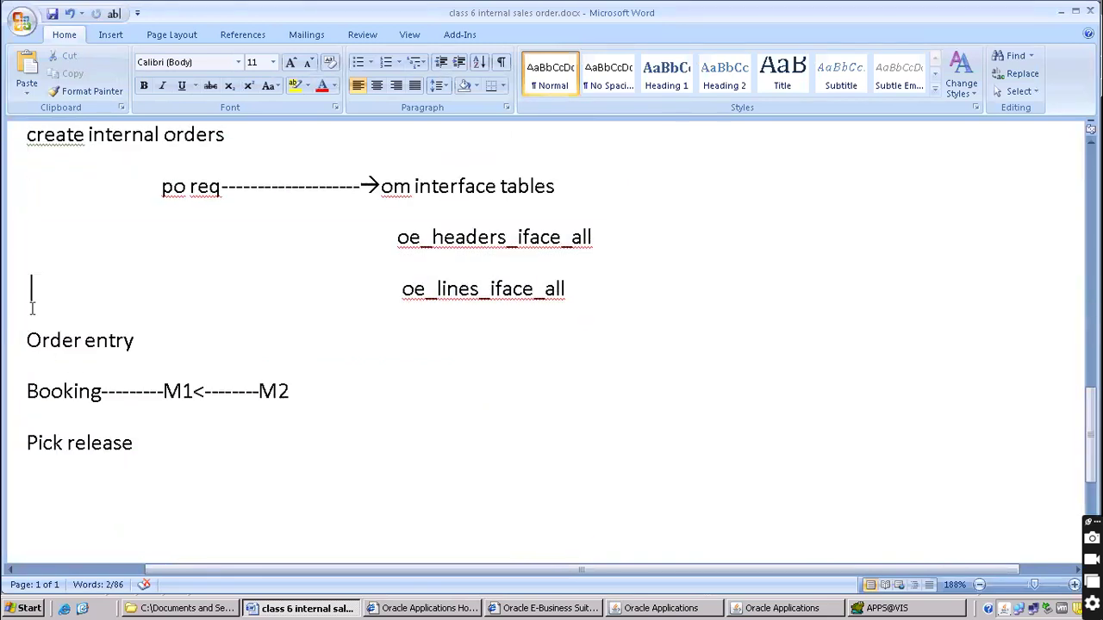
key(Return)
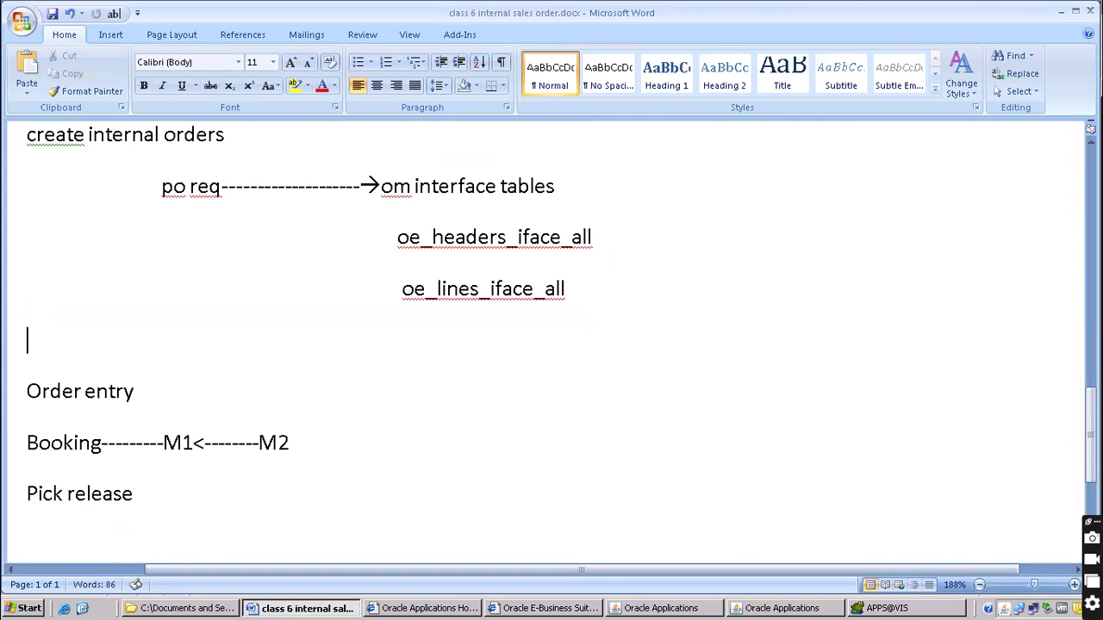
text(order import)
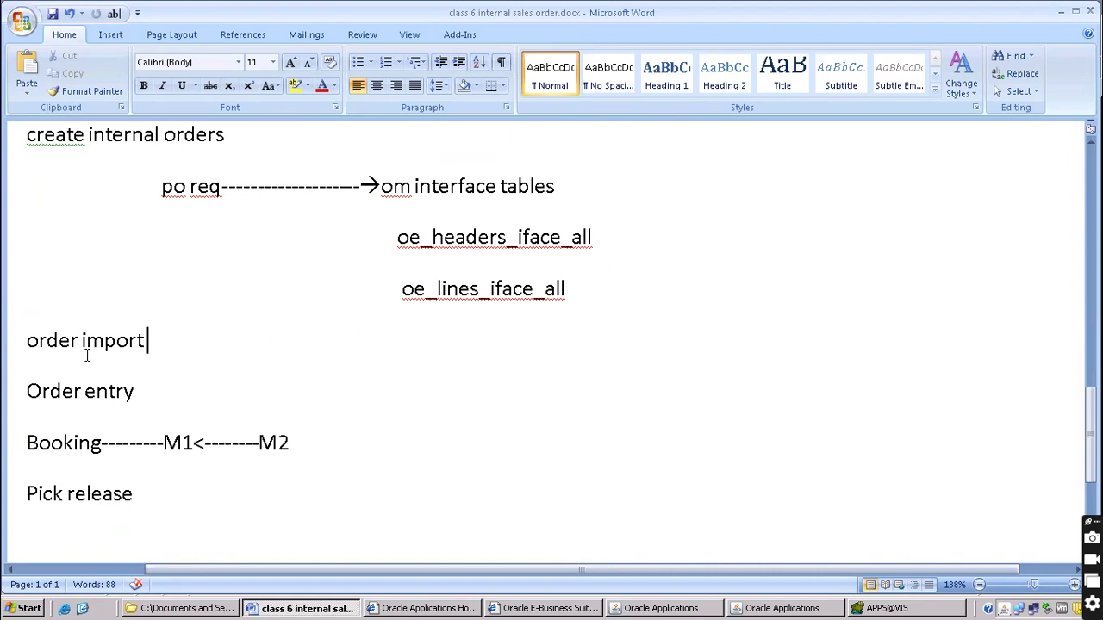
Point out the order import and Order entry lines in the notes by highlighting them.
key(Home)
key(shift+Down)
key(shift+Down)
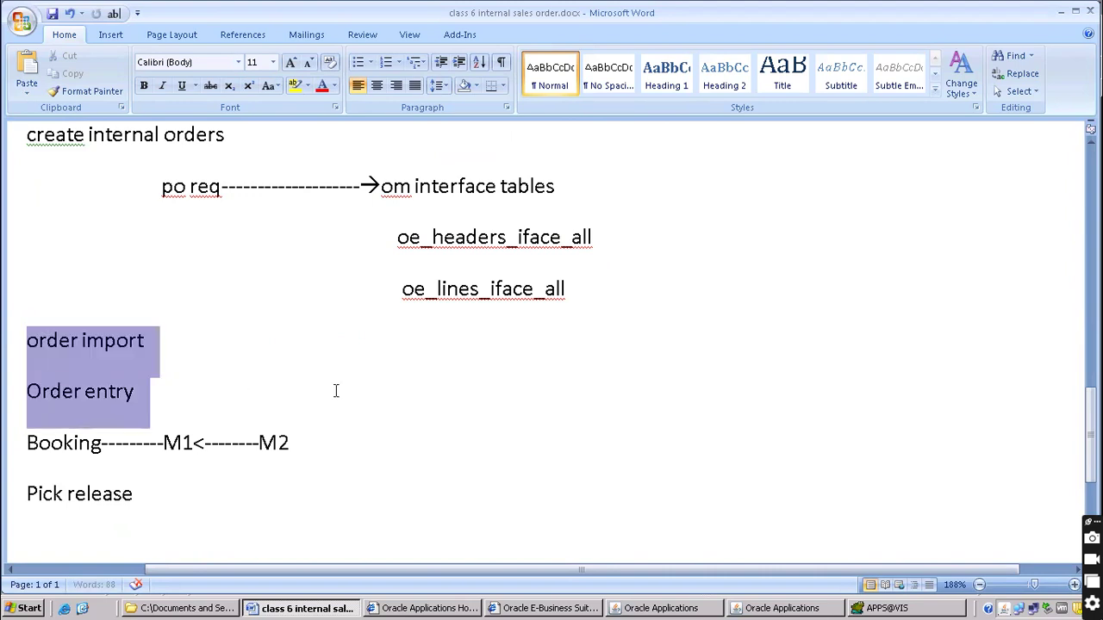
click(185, 405)
key(Home)
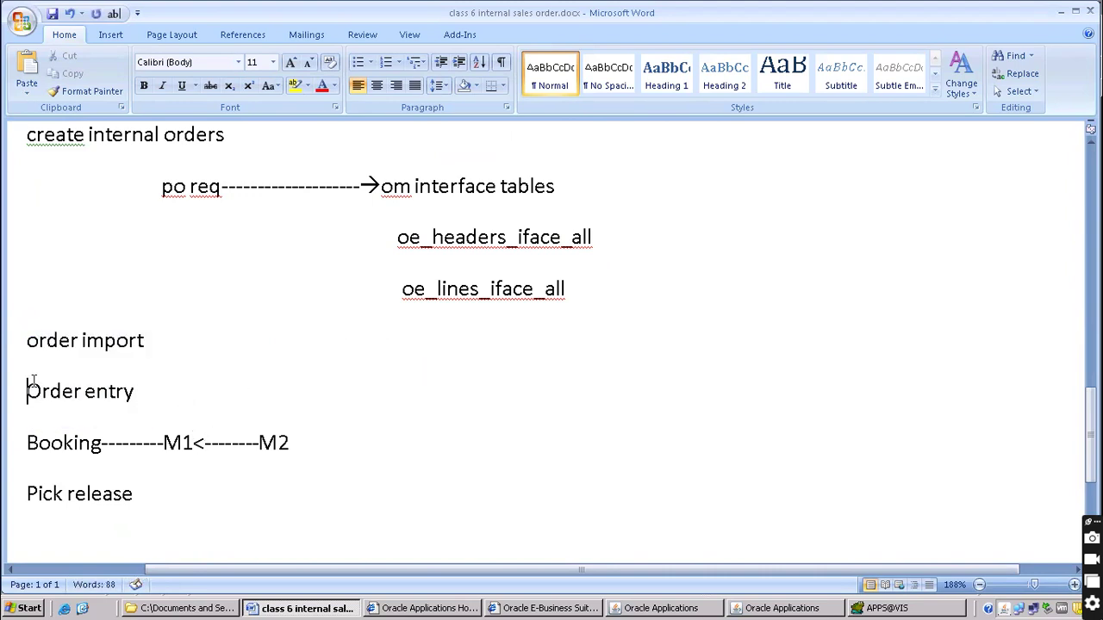
drag(26, 391, 174, 395)
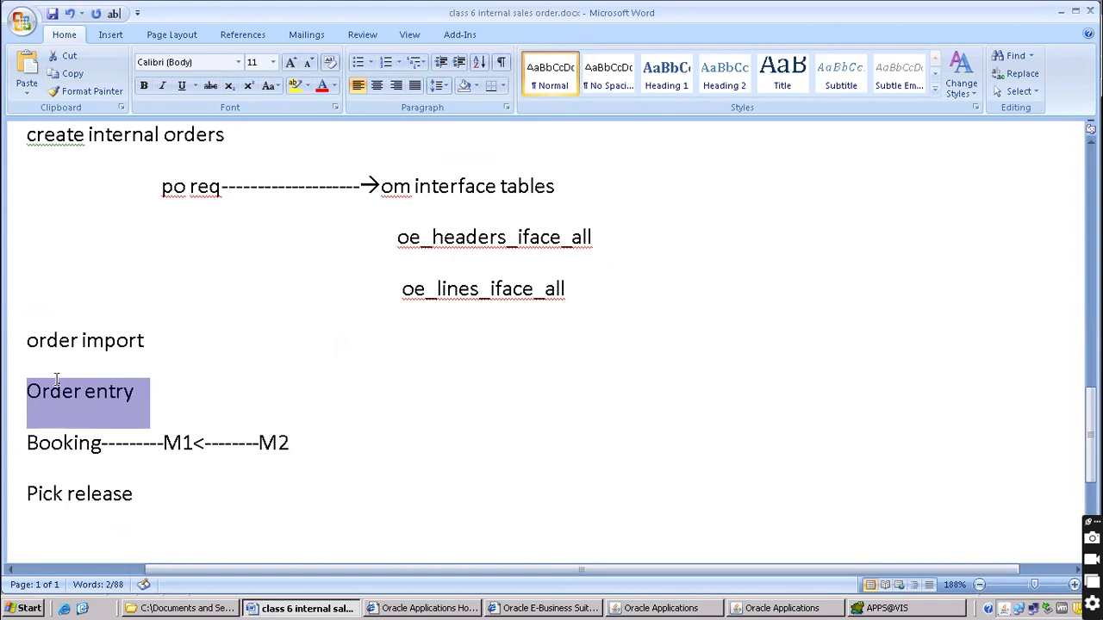
key(Up)
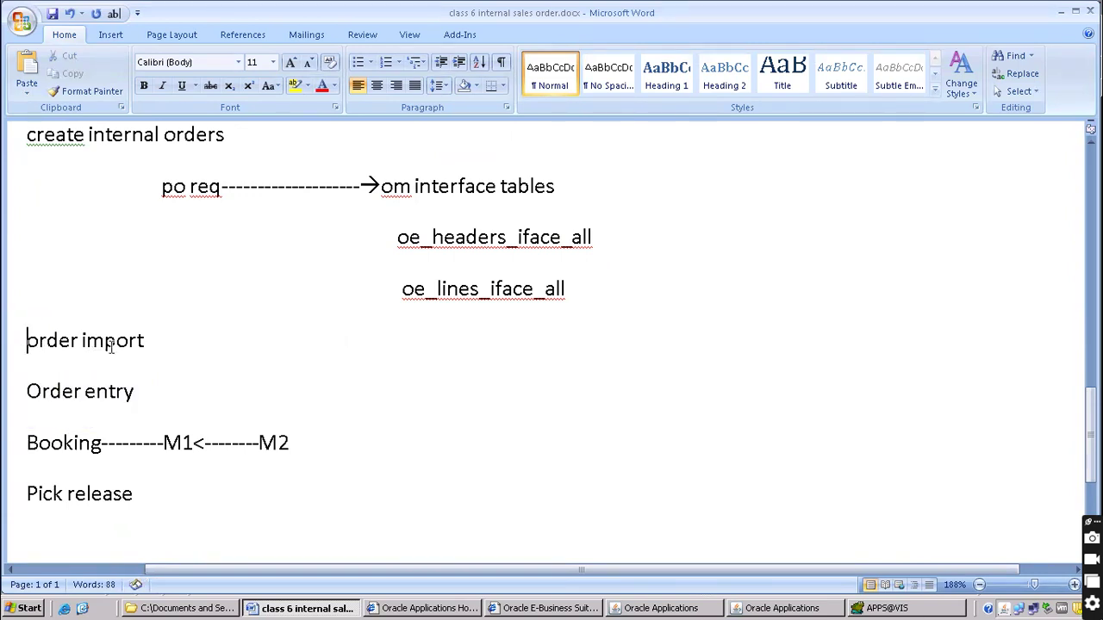
Switch to Oracle Applications and close the open requisition windows to return to the Purchasing navigator.
click(778, 609)
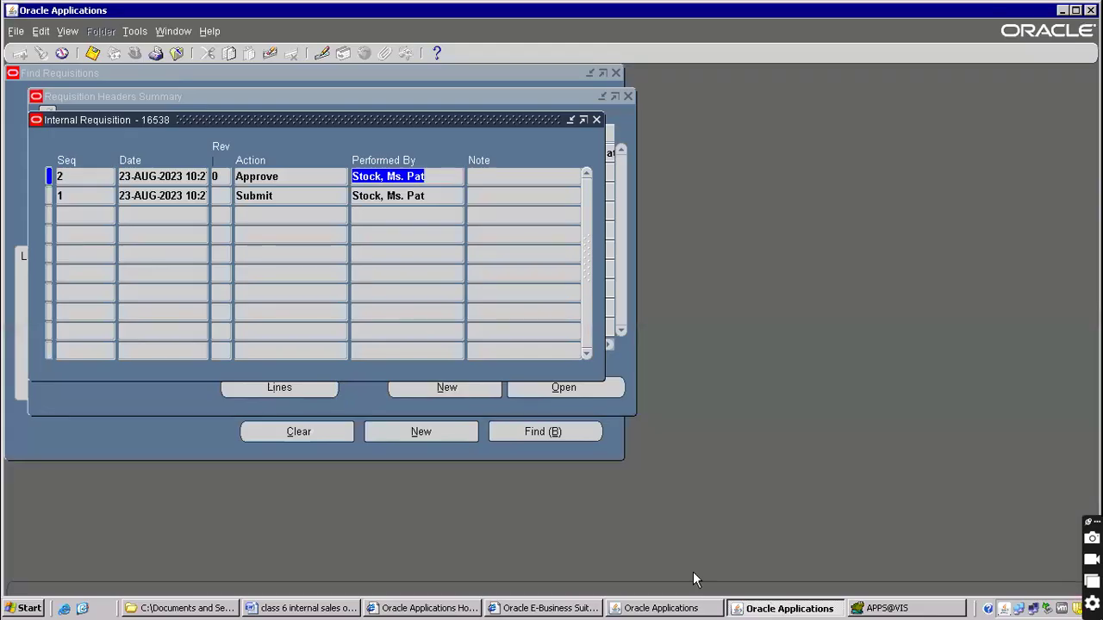
click(176, 54)
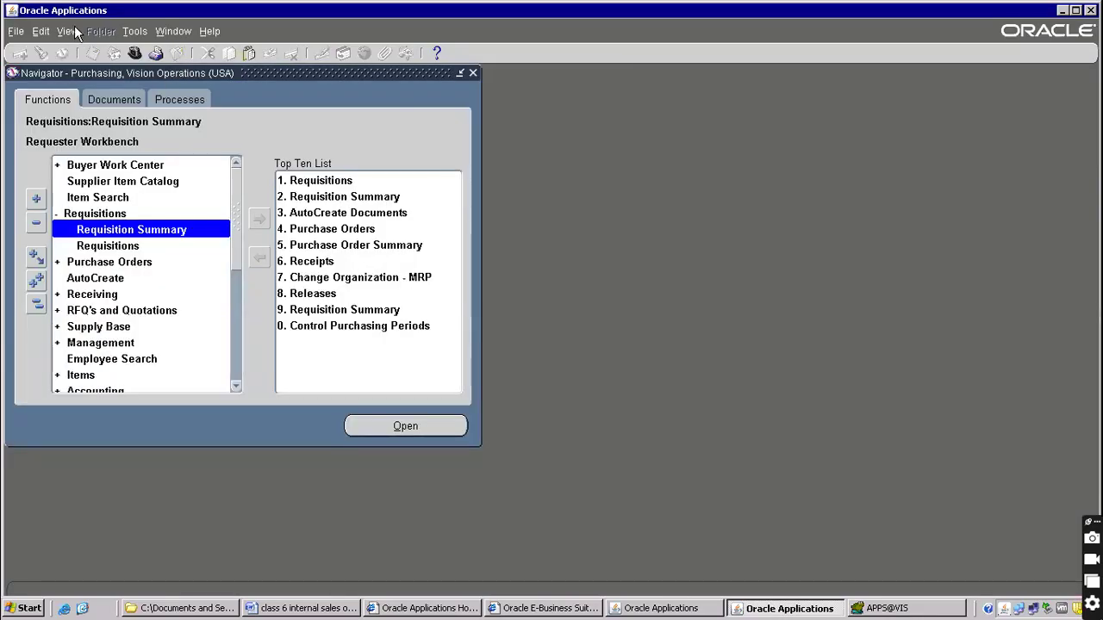
click(43, 31)
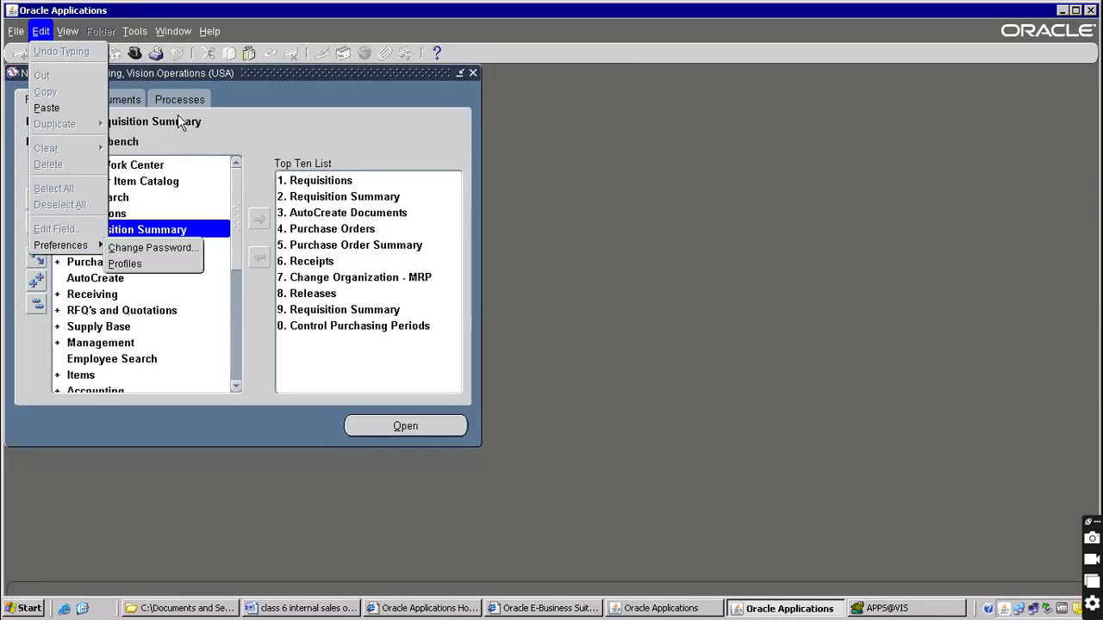
click(181, 121)
click(69, 32)
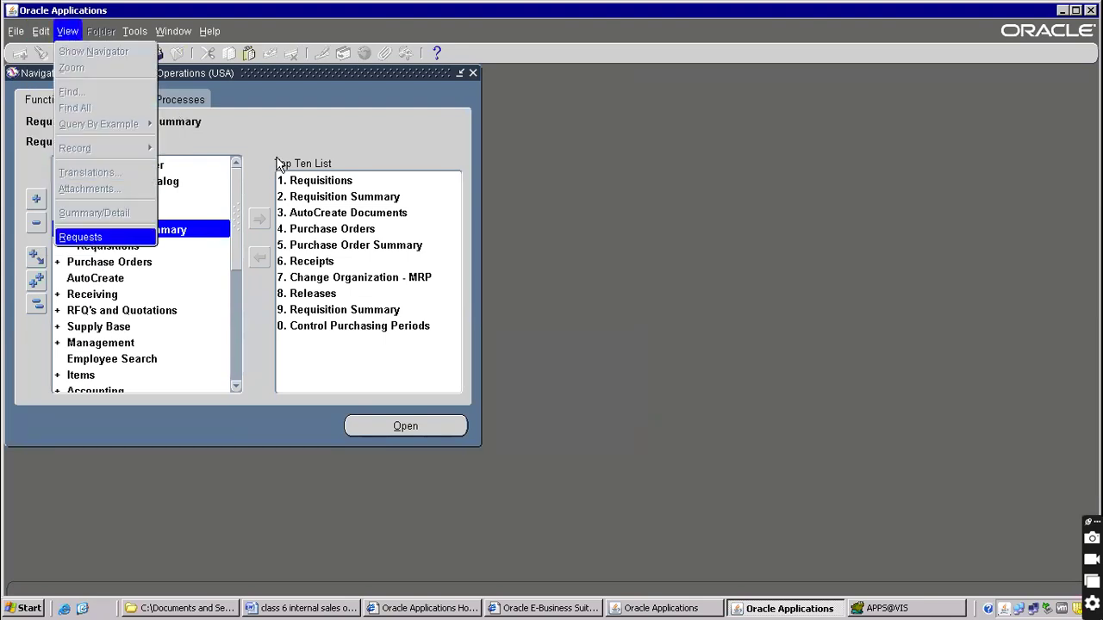
Switch the responsibility to Order Management Super User, Vision Operations (USA), filtering the responsibilities by "or".
click(131, 55)
click(131, 55)
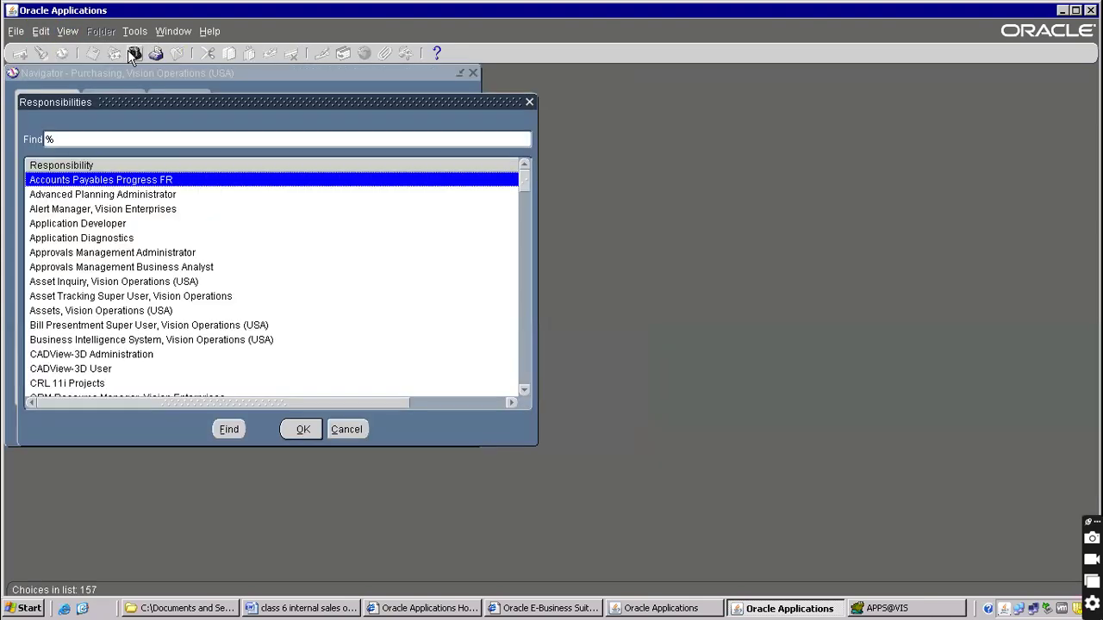
text(or)
key(Down)
key(Down)
key(Down)
key(Down)
key(Down)
key(Down)
key(Down)
key(Down)
key(Down)
key(Down)
key(Down)
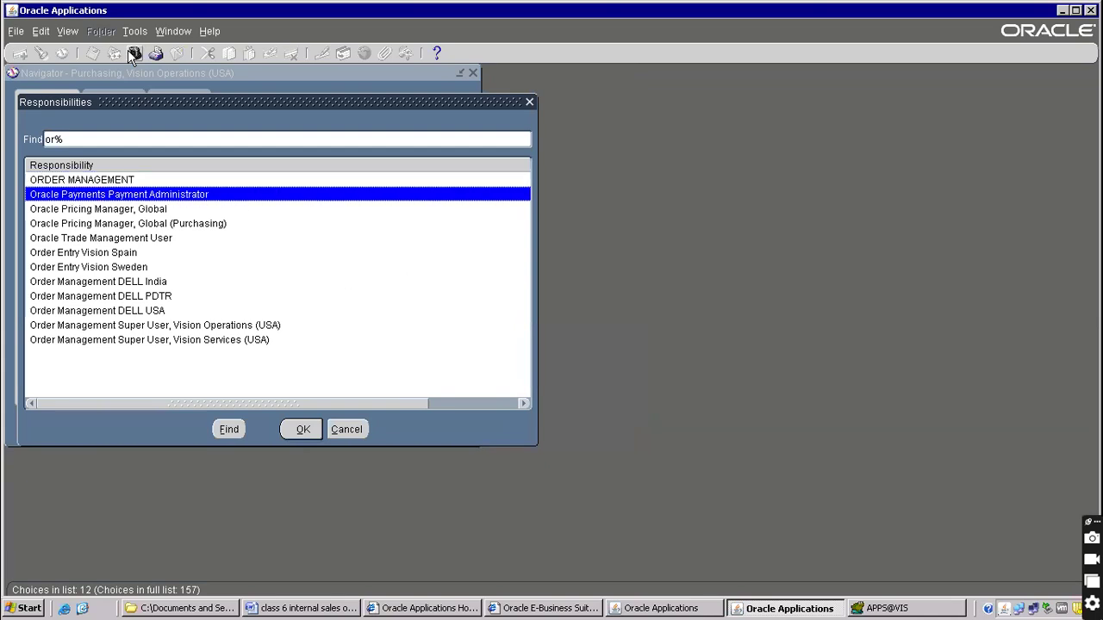
key(Up)
key(Return)
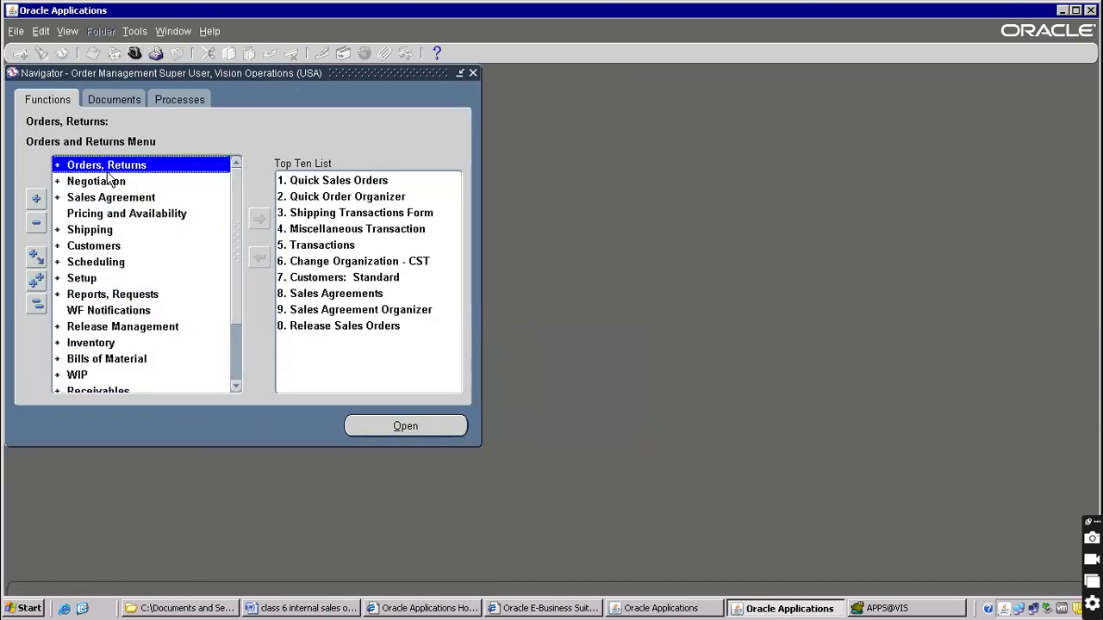
Open the Order Import Request under Orders, Returns > Import Orders and set its operating unit to Vision Operations.
double_click(109, 172)
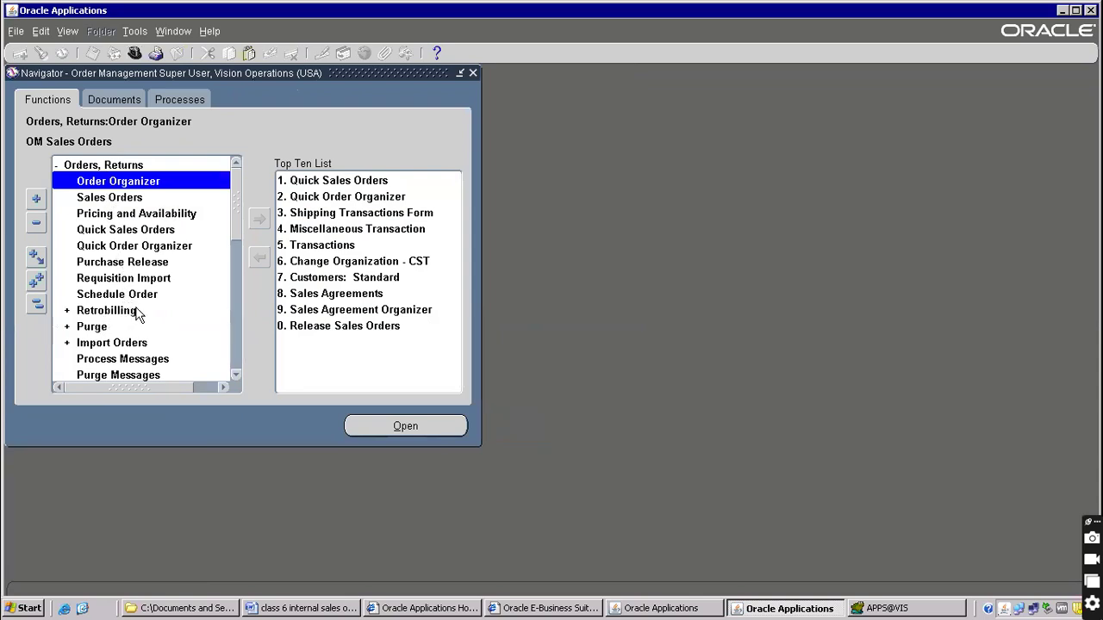
double_click(123, 343)
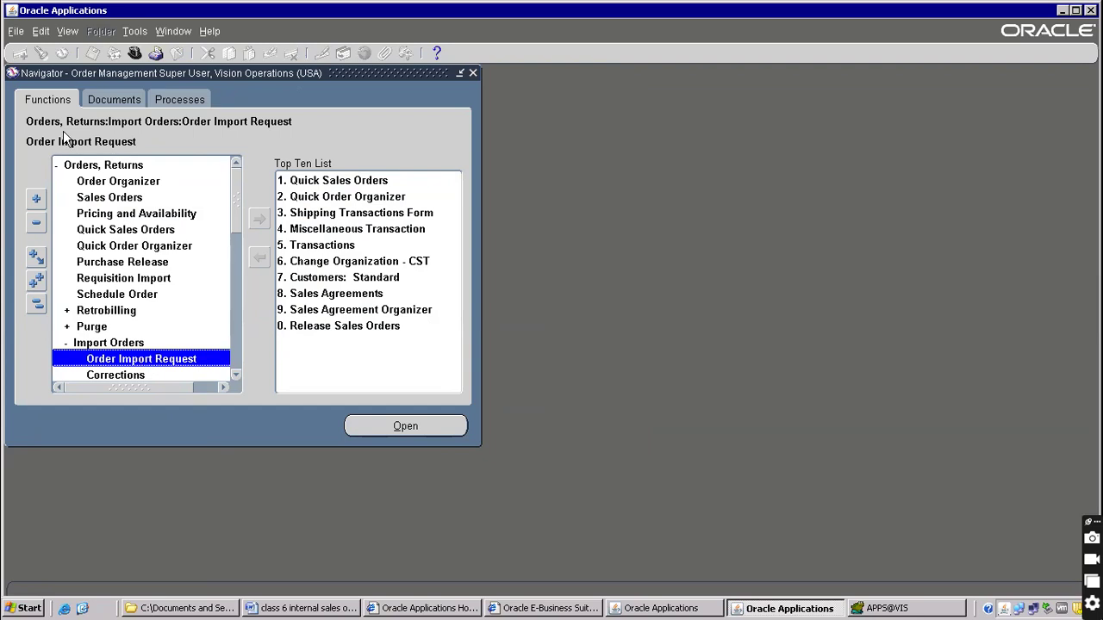
double_click(147, 358)
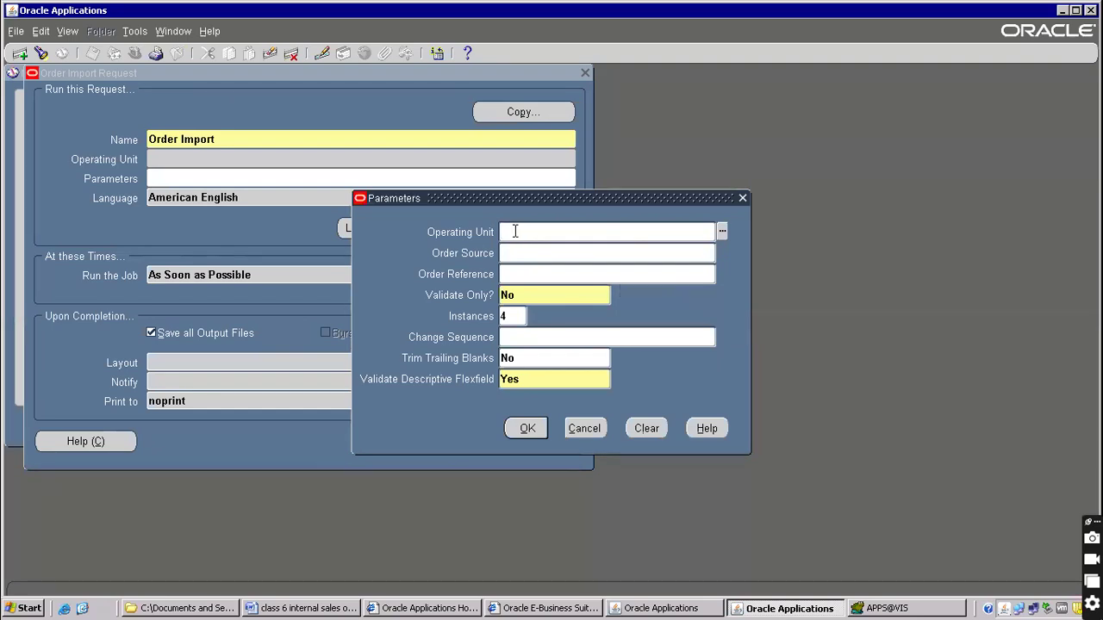
text(vision p)
key(Tab)
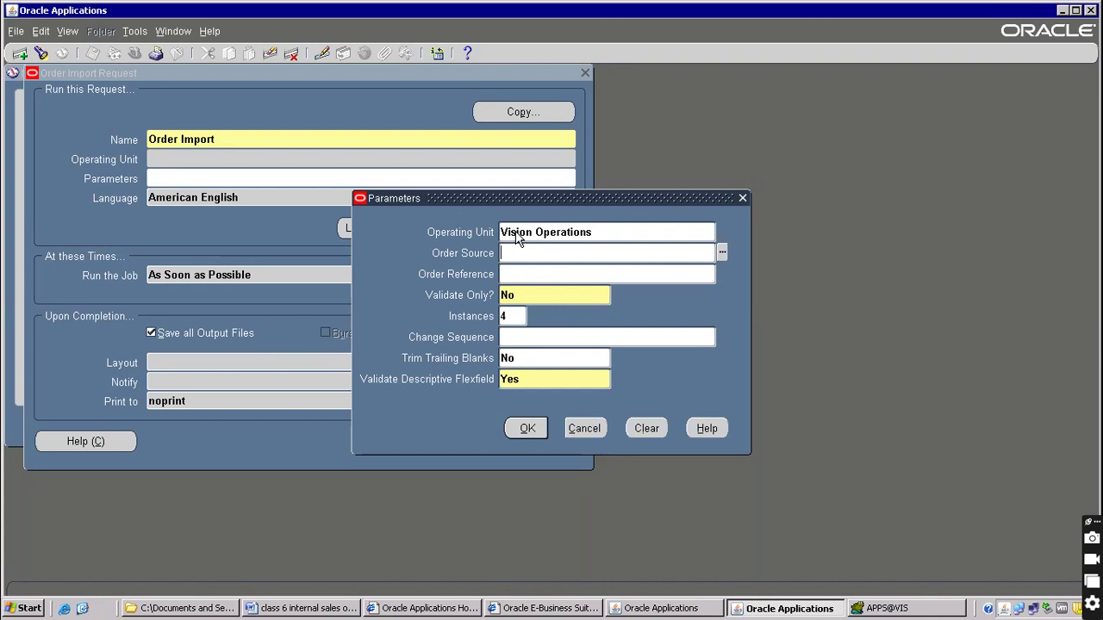
Switch to the Word notes and highlight "Order Source" in yellow in the Internal Requisition Order Source line.
click(284, 610)
scroll(272, 293, up, 6)
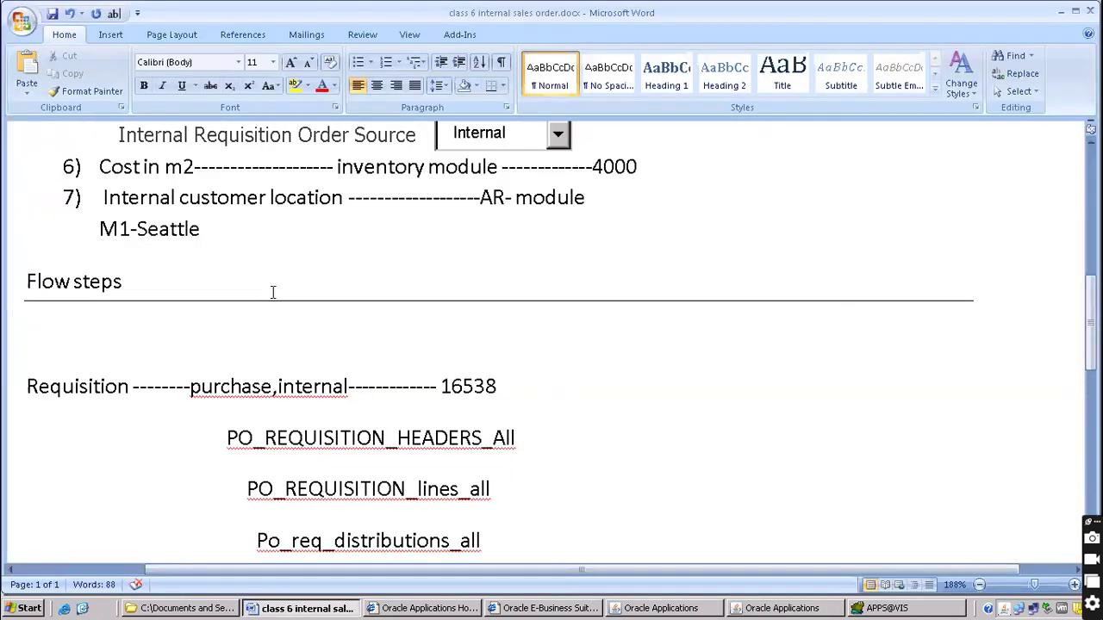
scroll(273, 293, up, 3)
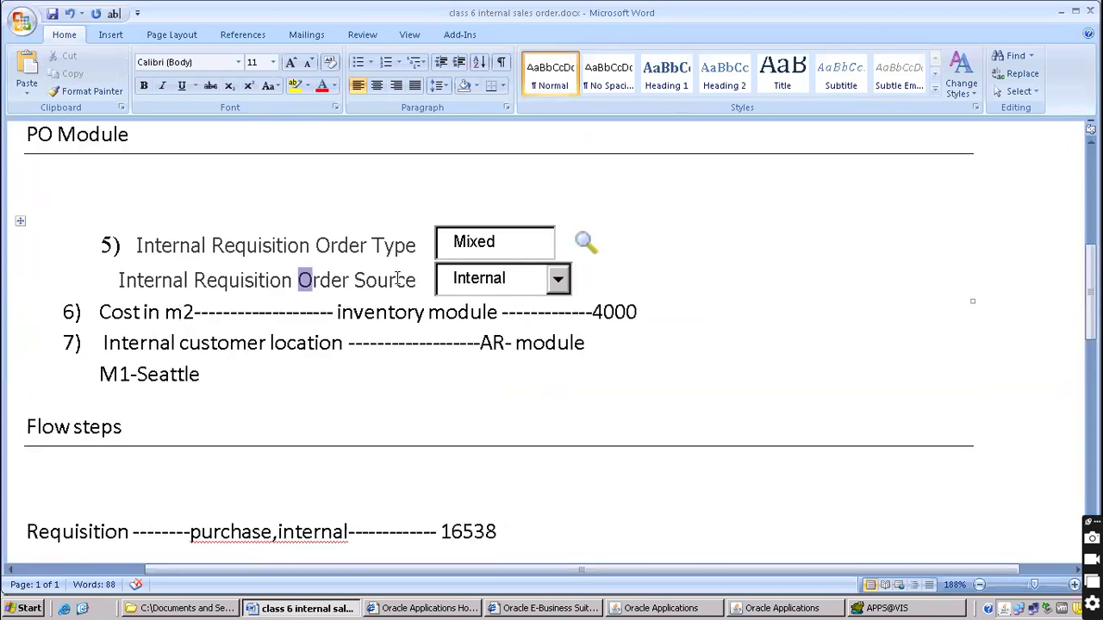
click(486, 275)
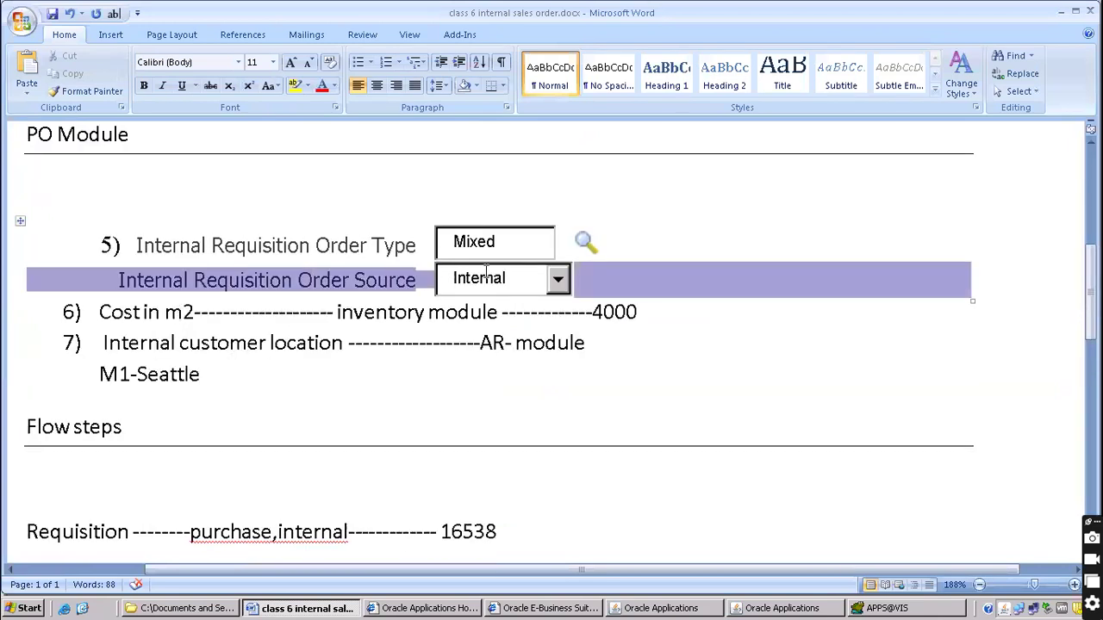
click(381, 344)
triple_click(424, 287)
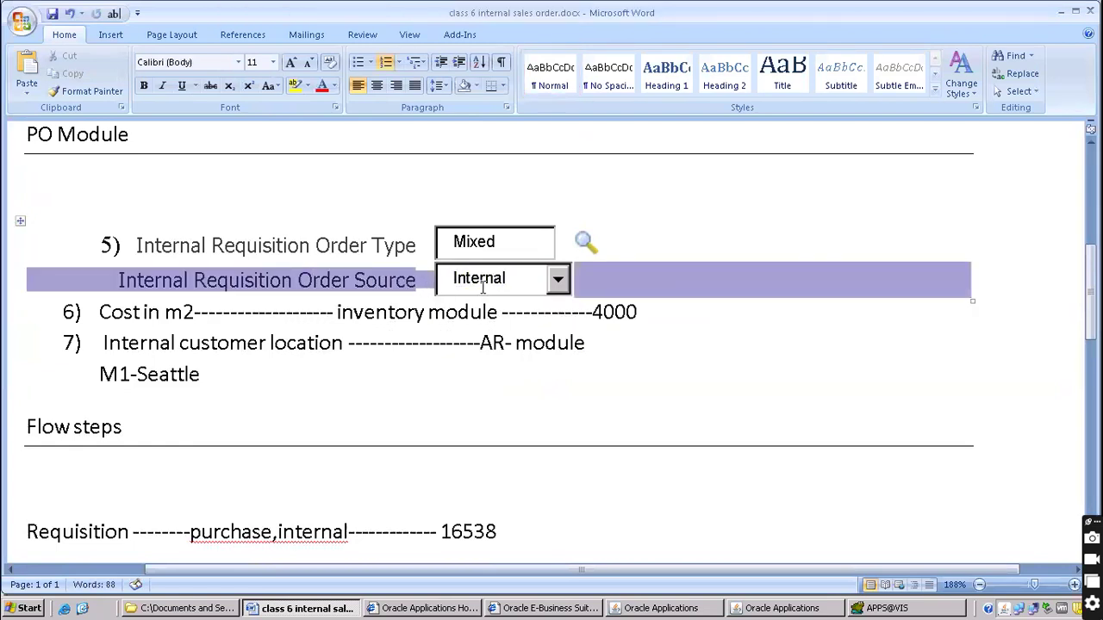
click(335, 312)
drag(298, 281, 415, 281)
click(295, 85)
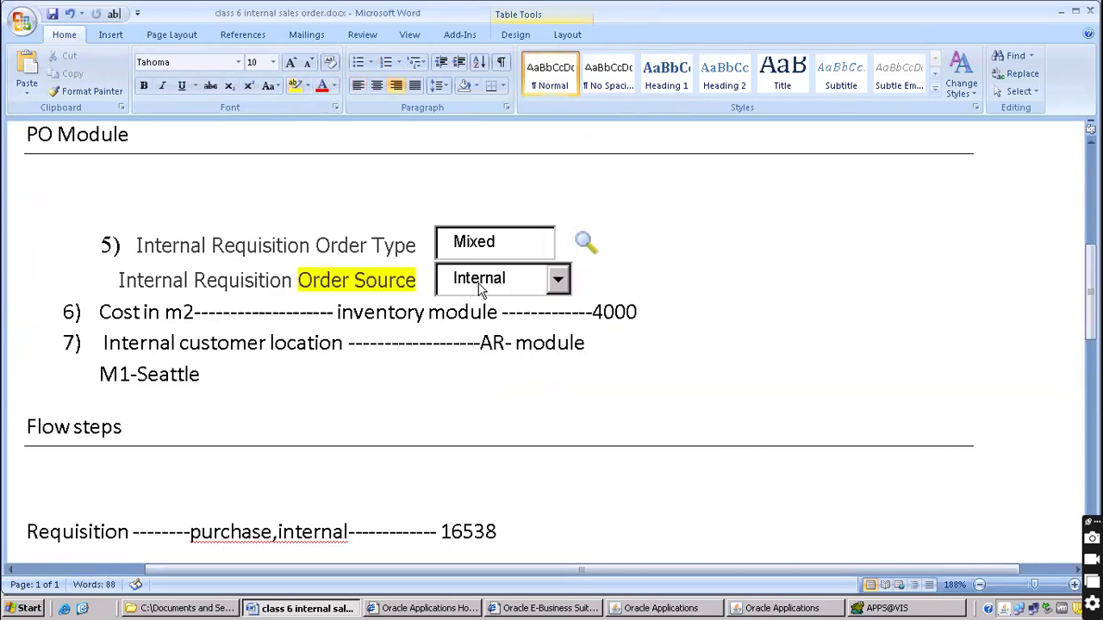
Switch back to Oracle Applications and set the Order Import order source to Internal.
click(776, 608)
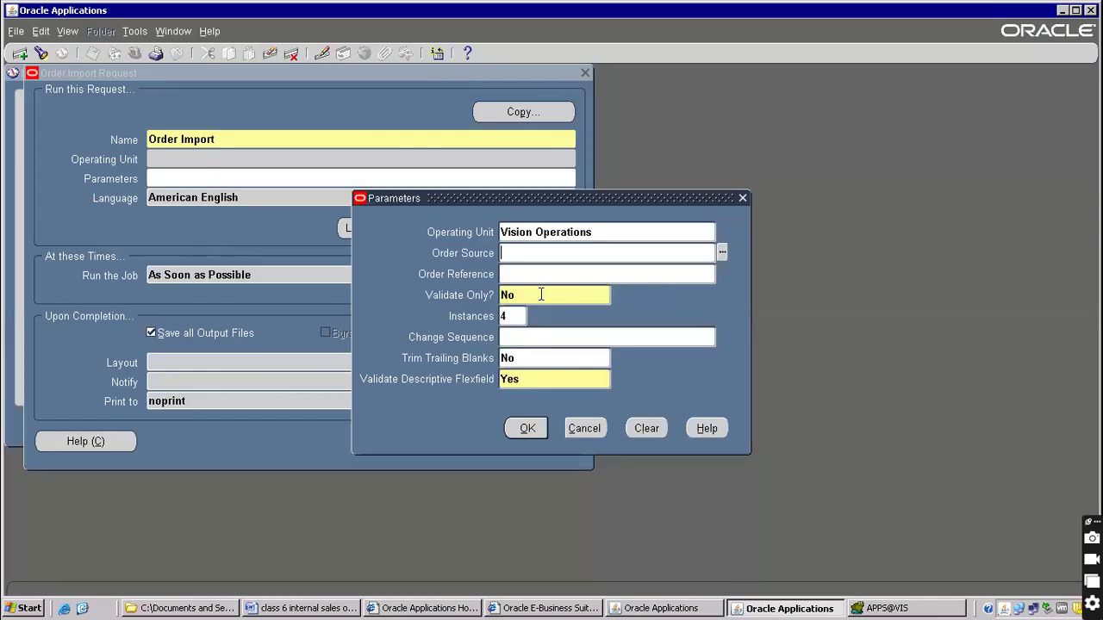
click(722, 252)
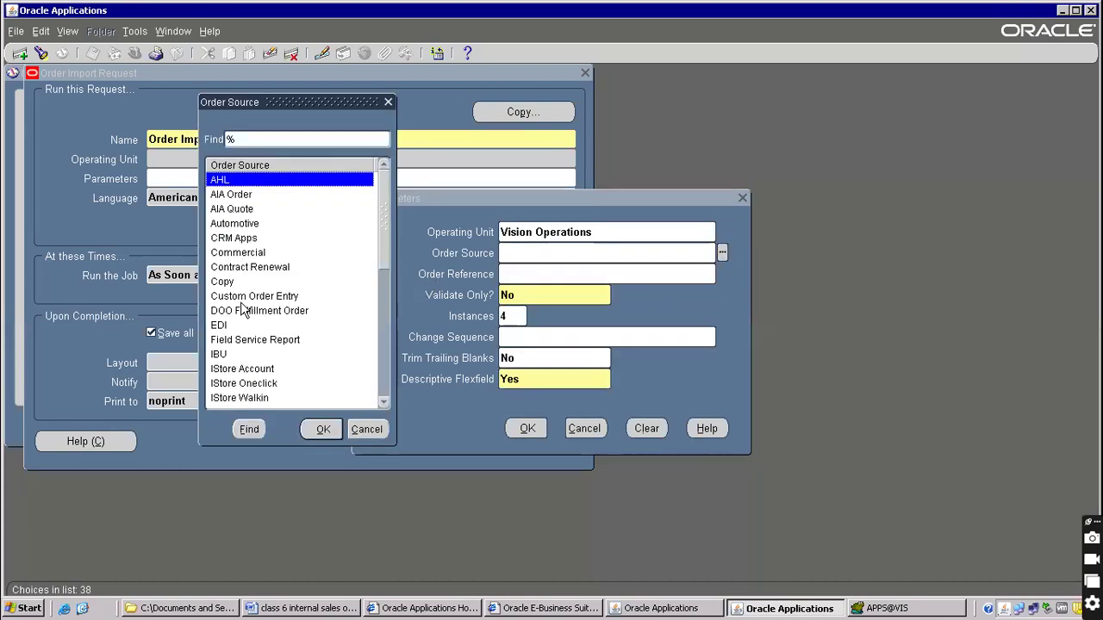
text(Internal)
key(Return)
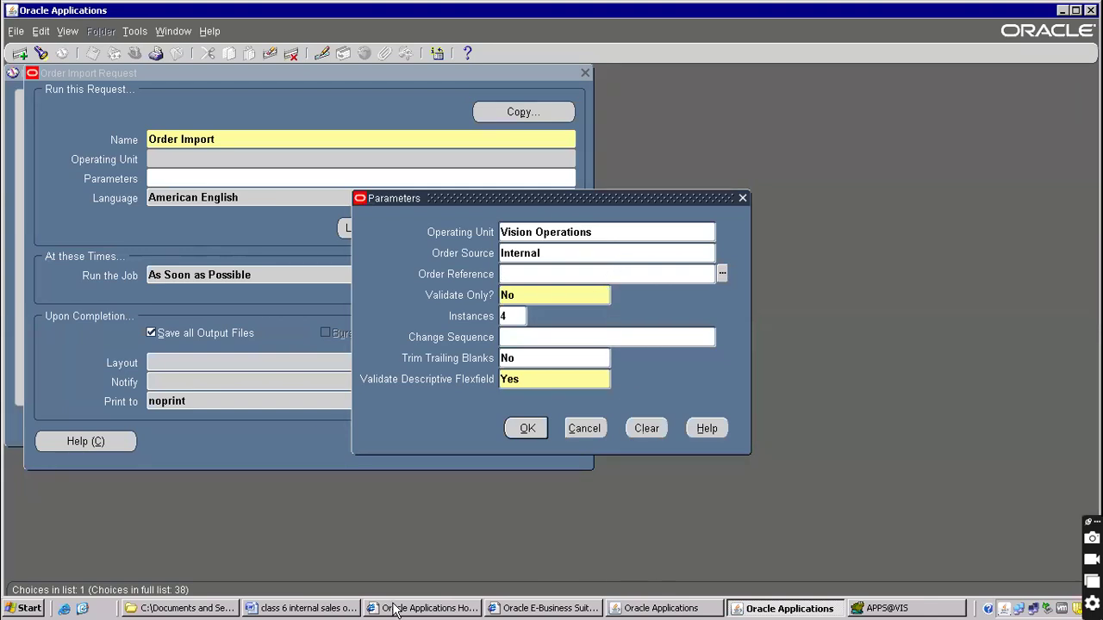
Copy the requisition number from the flow steps in the Word notes and paste it as the Order Import order reference.
click(318, 609)
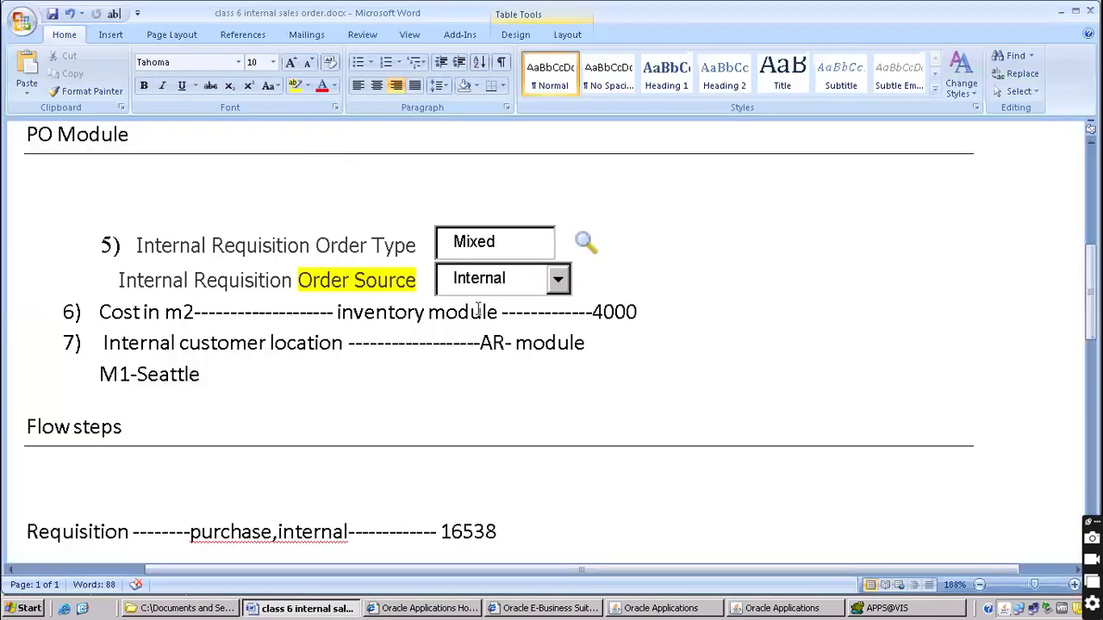
scroll(576, 384, down, 3)
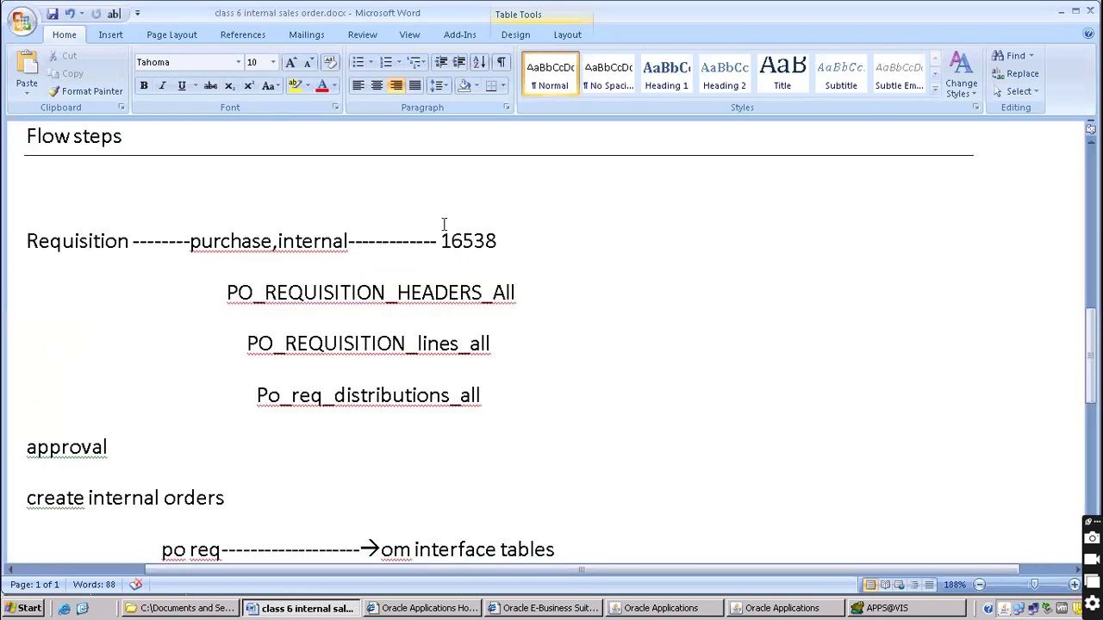
drag(439, 240, 505, 244)
key(ctrl+c)
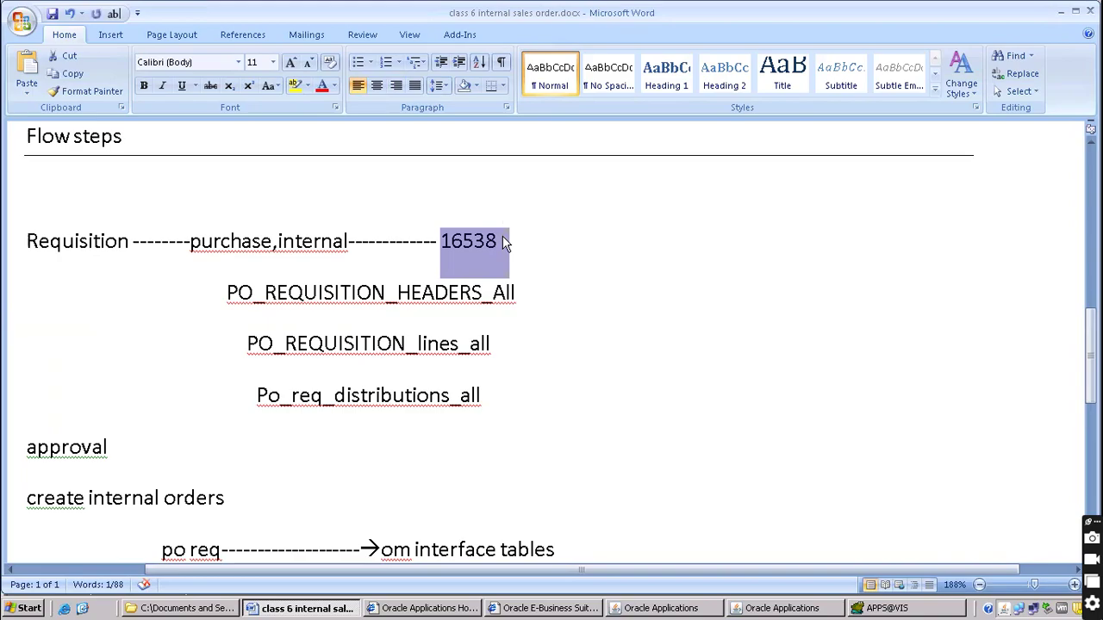
key(alt+Tab)
click(508, 273)
key(ctrl+v)
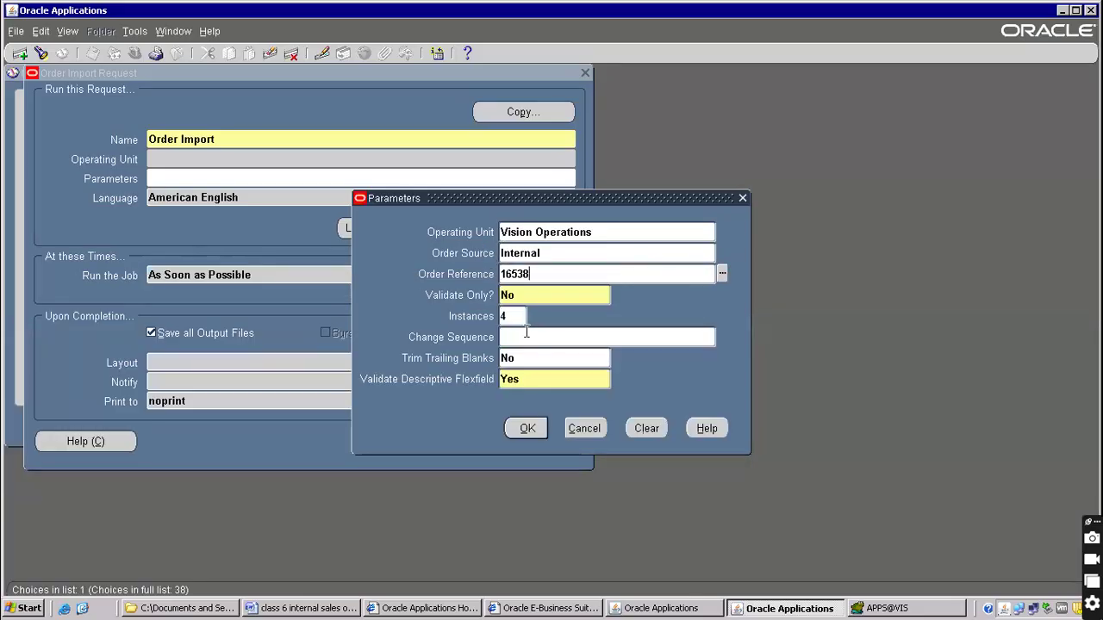
Accept the Order Import parameters, submit the request and decline submitting another one.
click(528, 430)
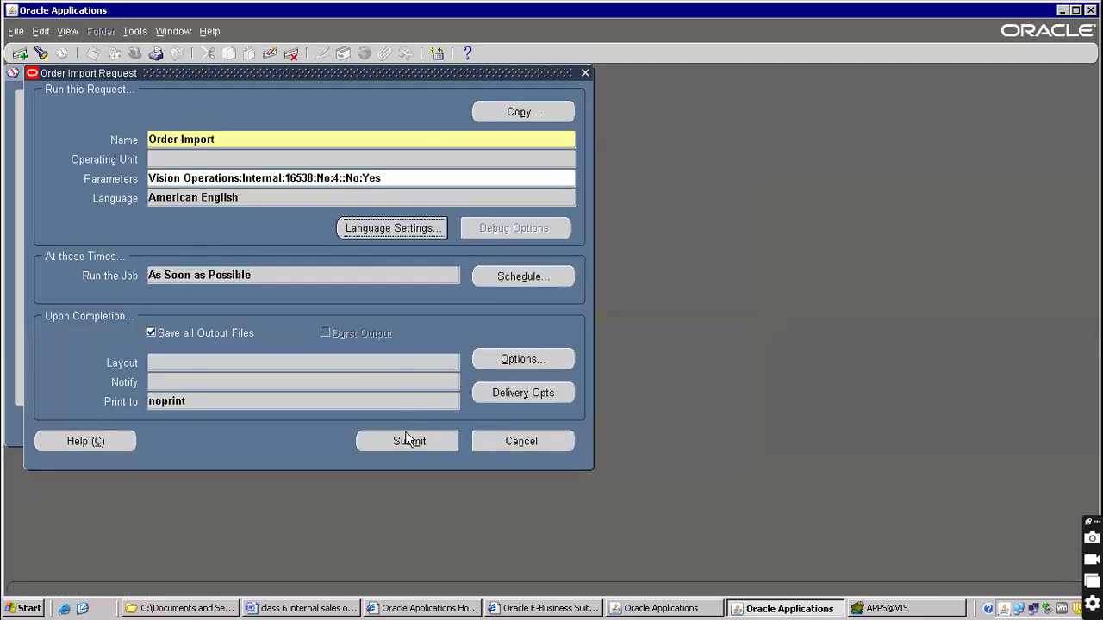
click(407, 438)
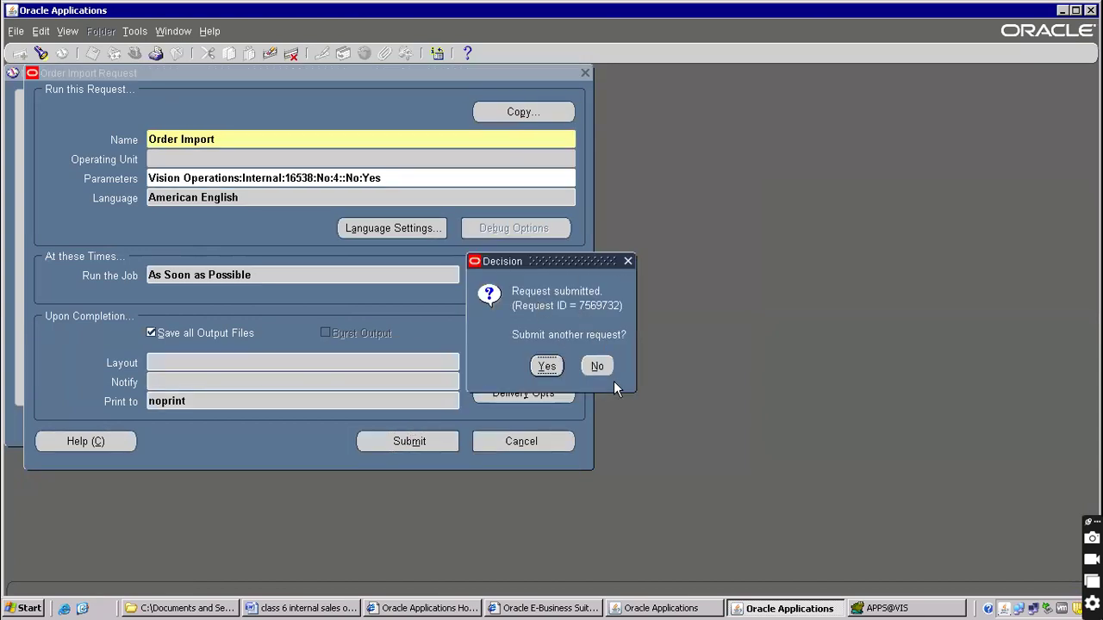
click(609, 368)
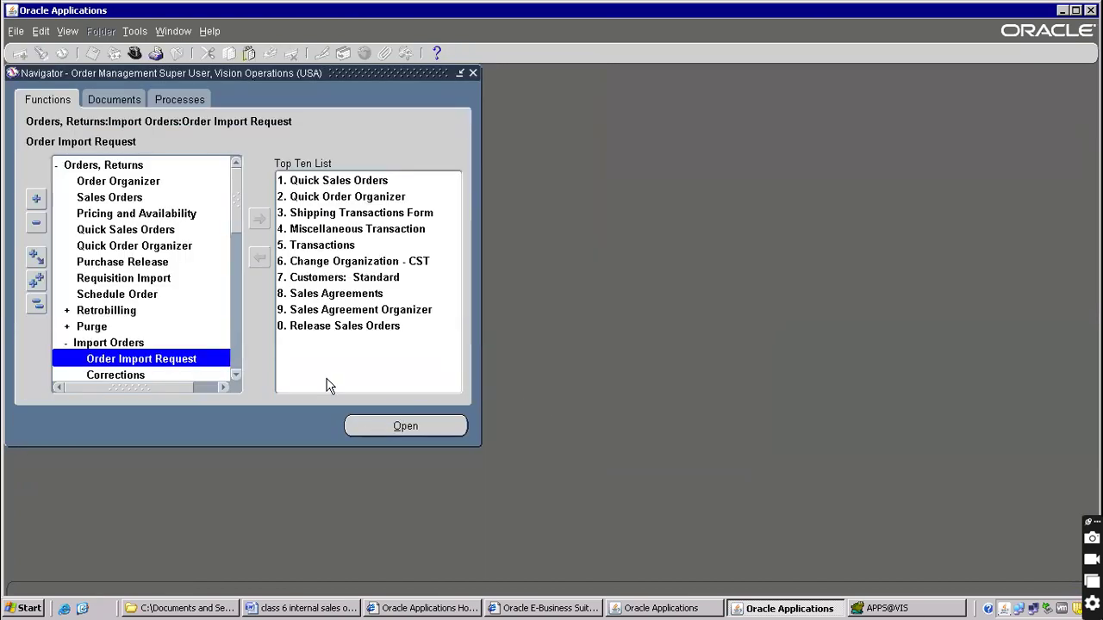
Find all my requests and refresh the list to check the phase of the Order Import request.
click(48, 33)
click(74, 35)
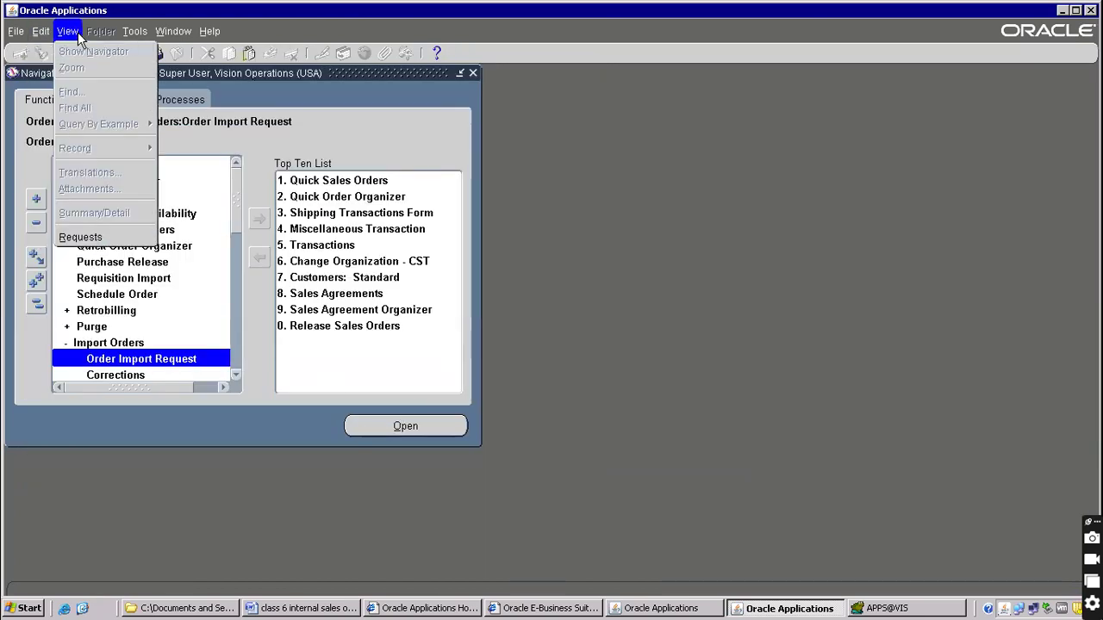
click(97, 237)
click(465, 422)
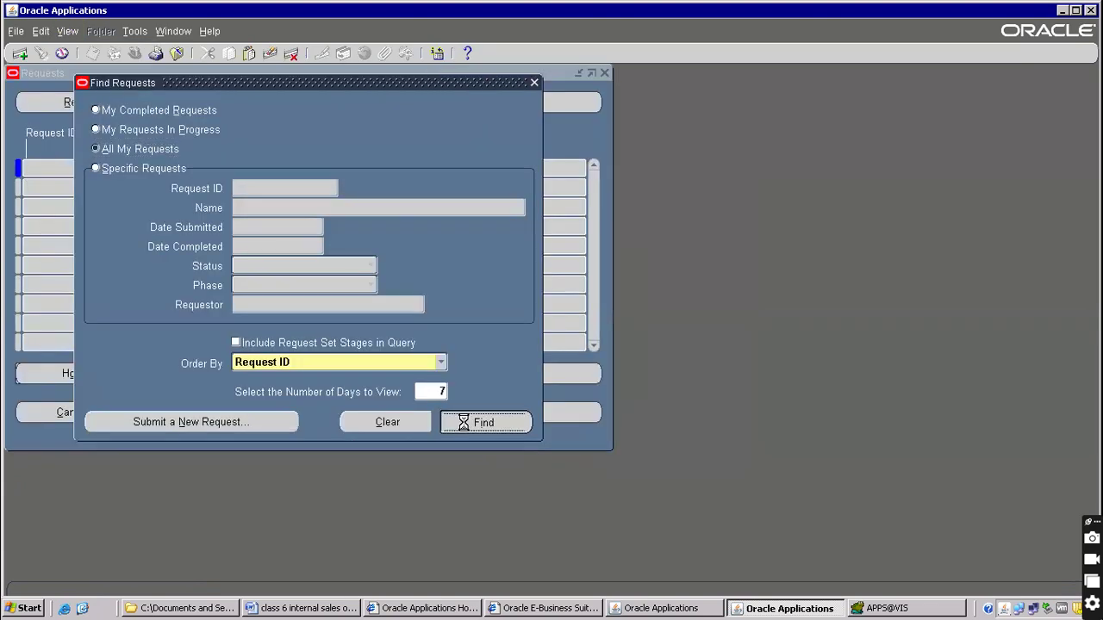
click(117, 100)
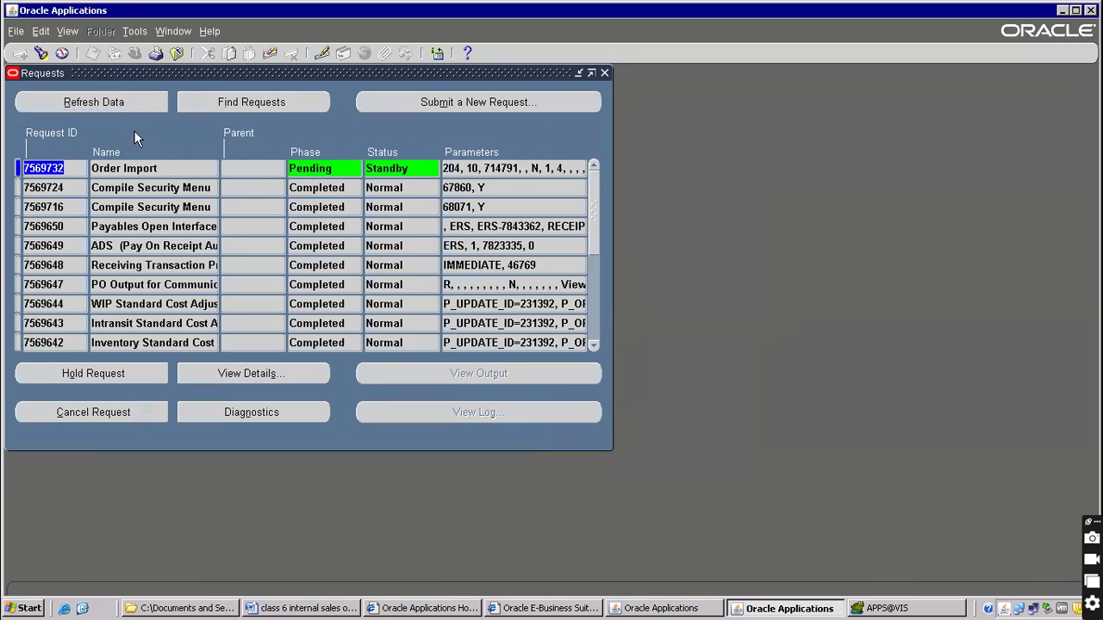
click(112, 168)
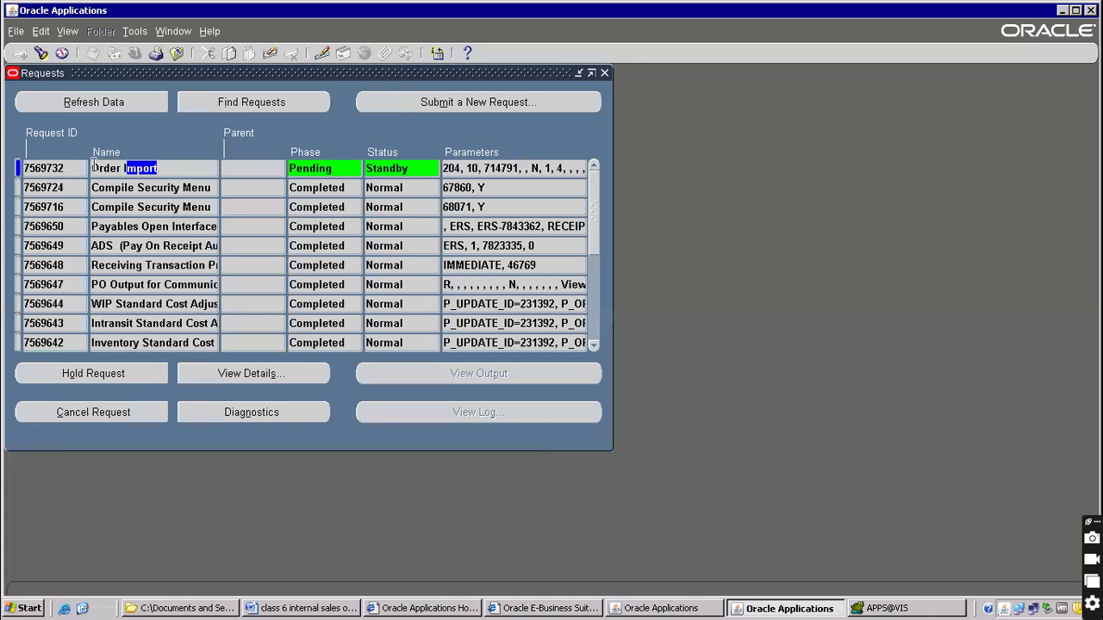
click(107, 103)
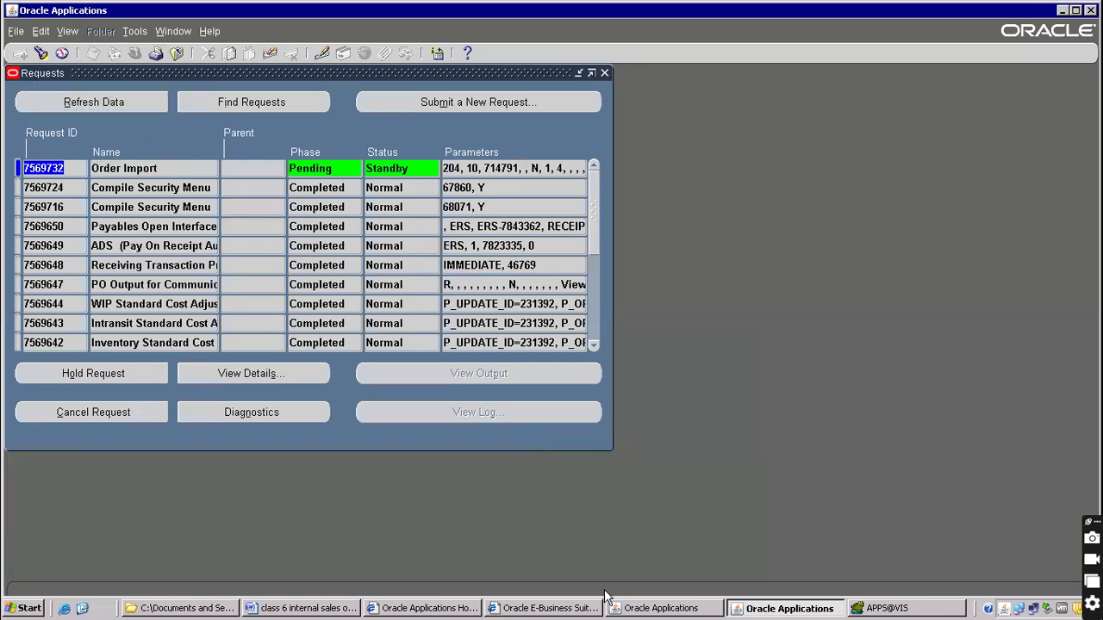
Switch to the Word notes, extend the order import line with dashed links to "om interface tables" and "om base tables", and start a line below.
click(342, 610)
scroll(362, 297, down, 2)
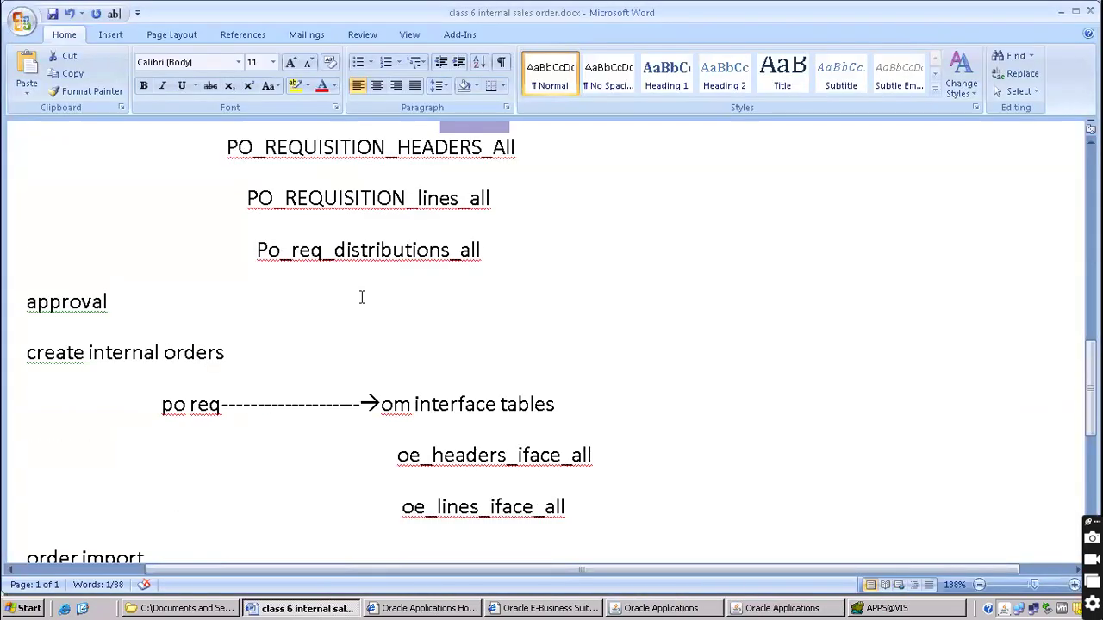
scroll(241, 327, down, 4)
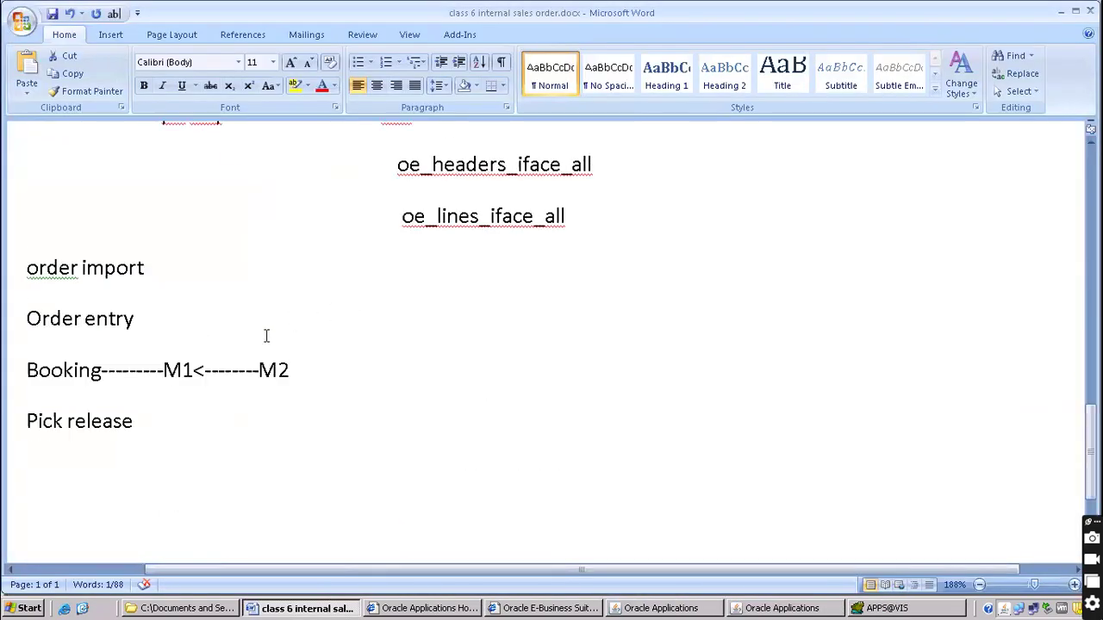
click(230, 286)
text(-)
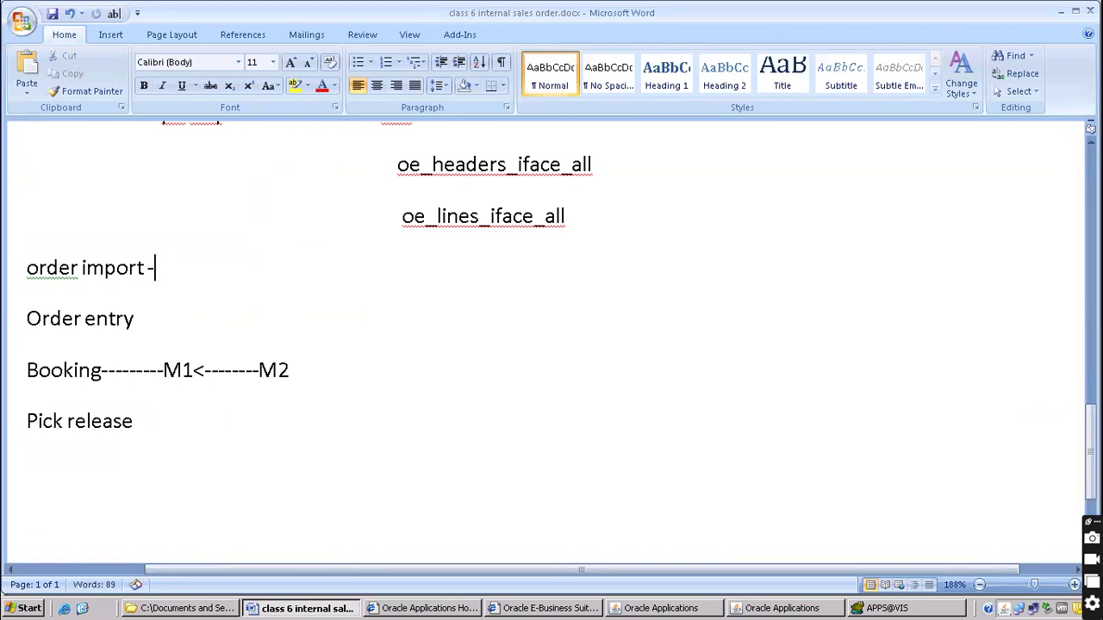
text(----------------- om )
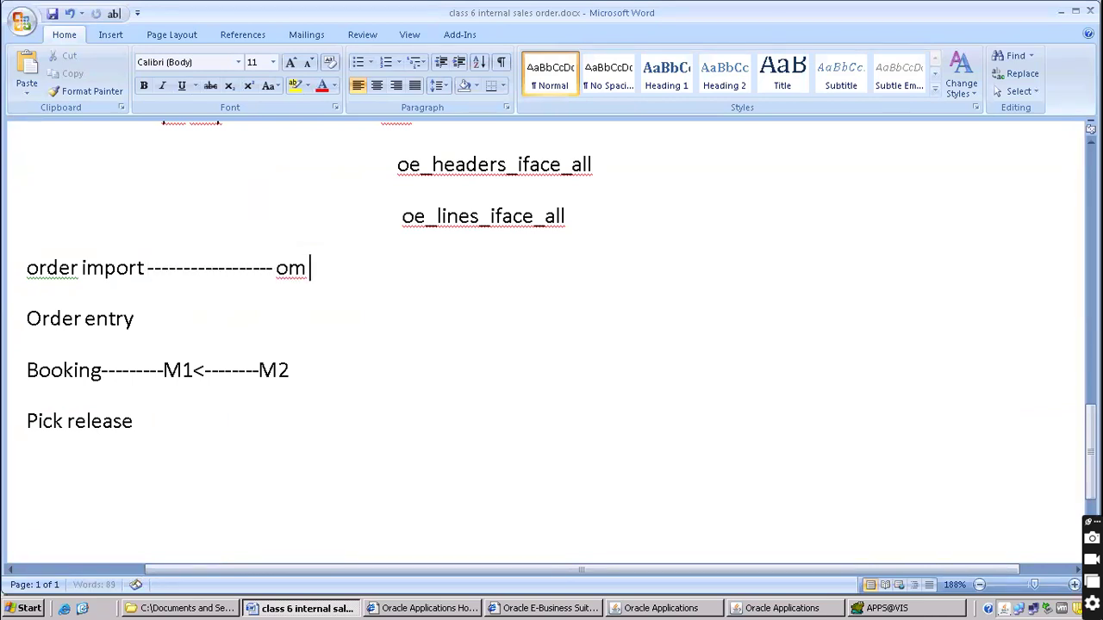
text(interface tabels)
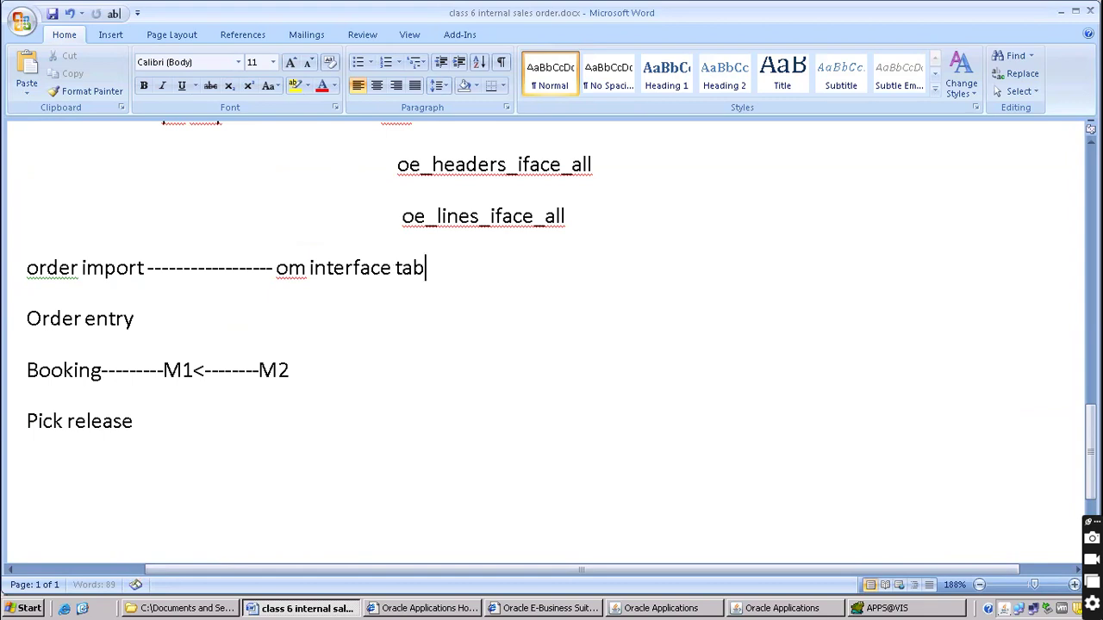
key(BackSpace)
key(BackSpace)
key(BackSpace)
text(les -----------om ba)
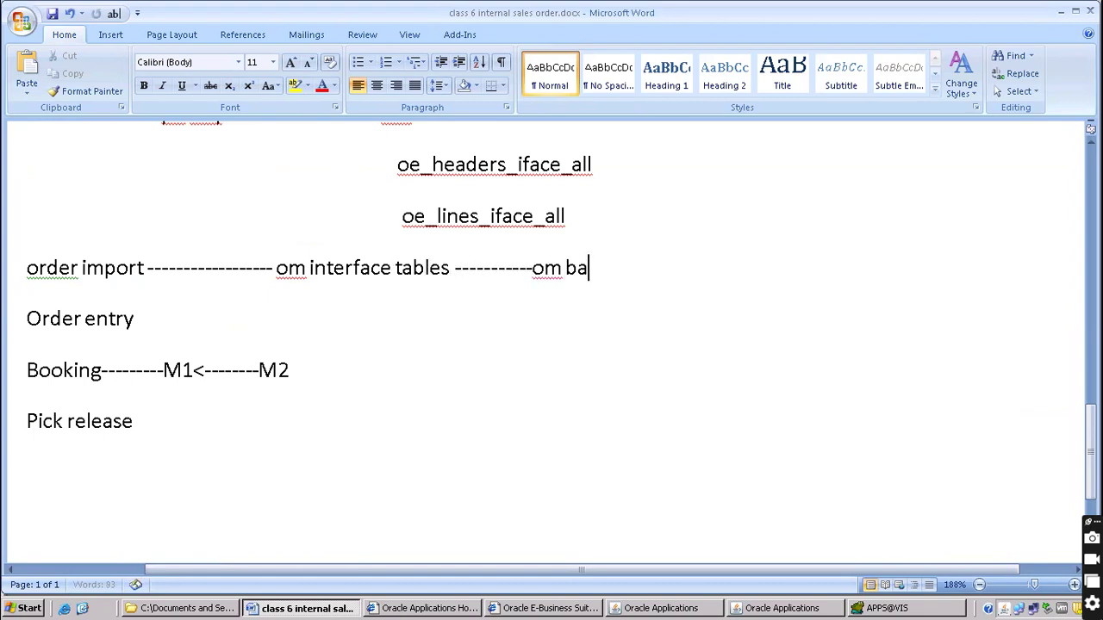
text(se tables)
key(Return)
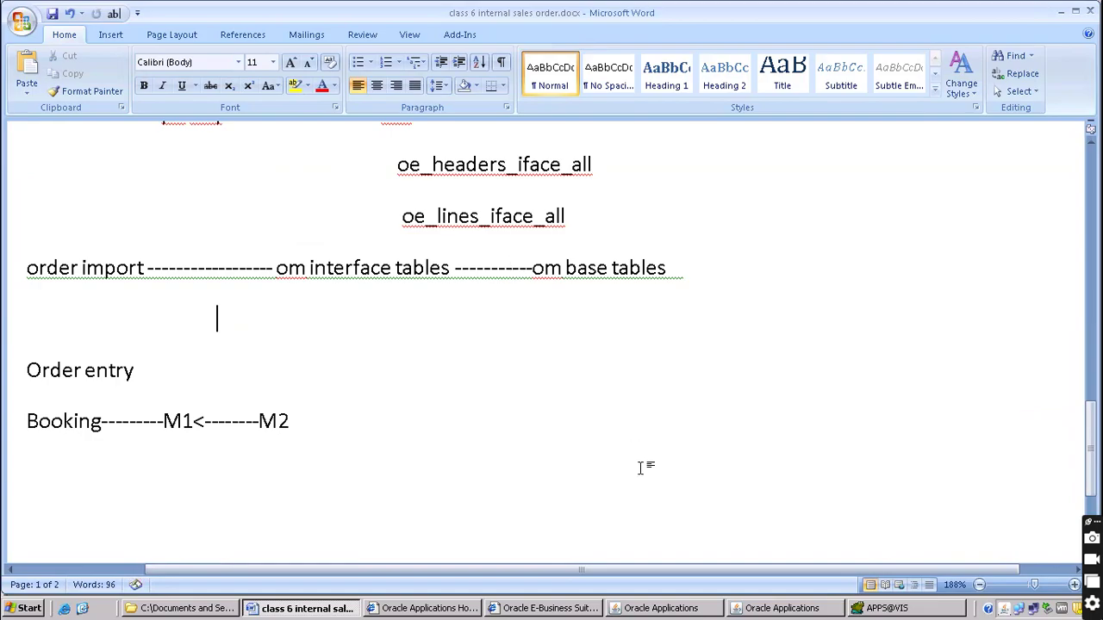
Switch back to the Oracle Applications requests list and refresh it repeatedly to monitor the Order Import request and its child request.
click(747, 605)
click(105, 99)
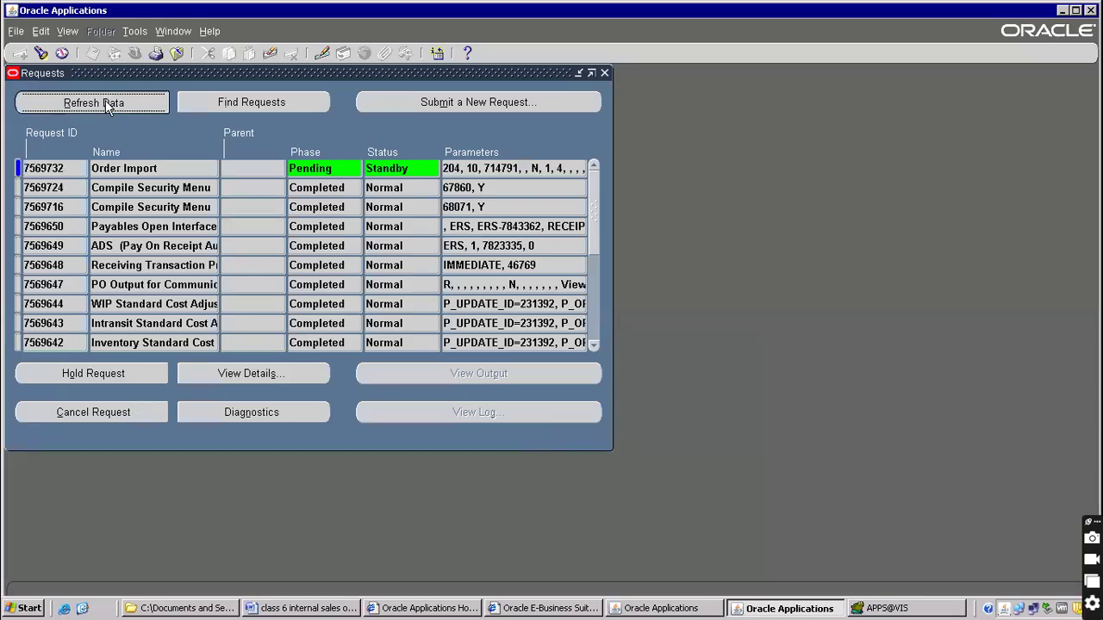
click(106, 102)
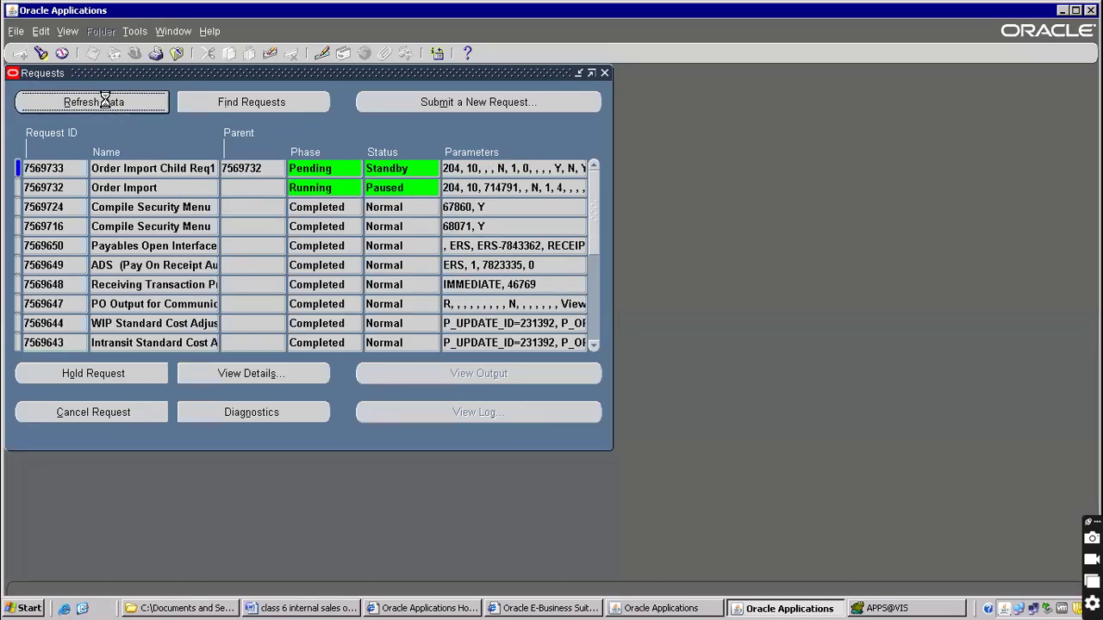
click(103, 100)
click(100, 99)
click(100, 98)
click(126, 100)
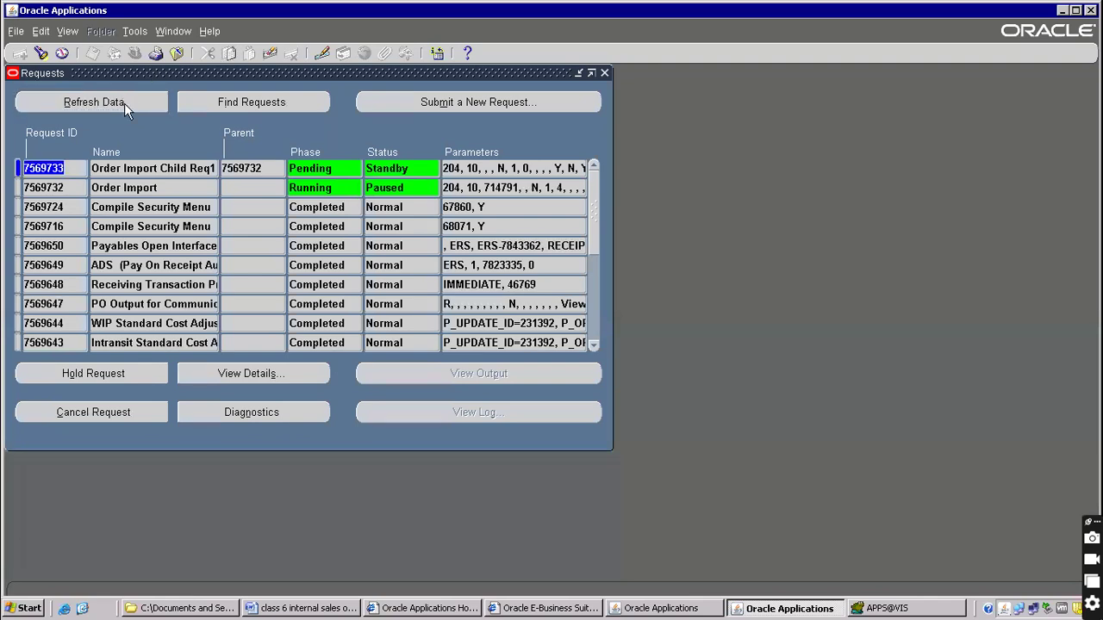
click(123, 105)
click(109, 110)
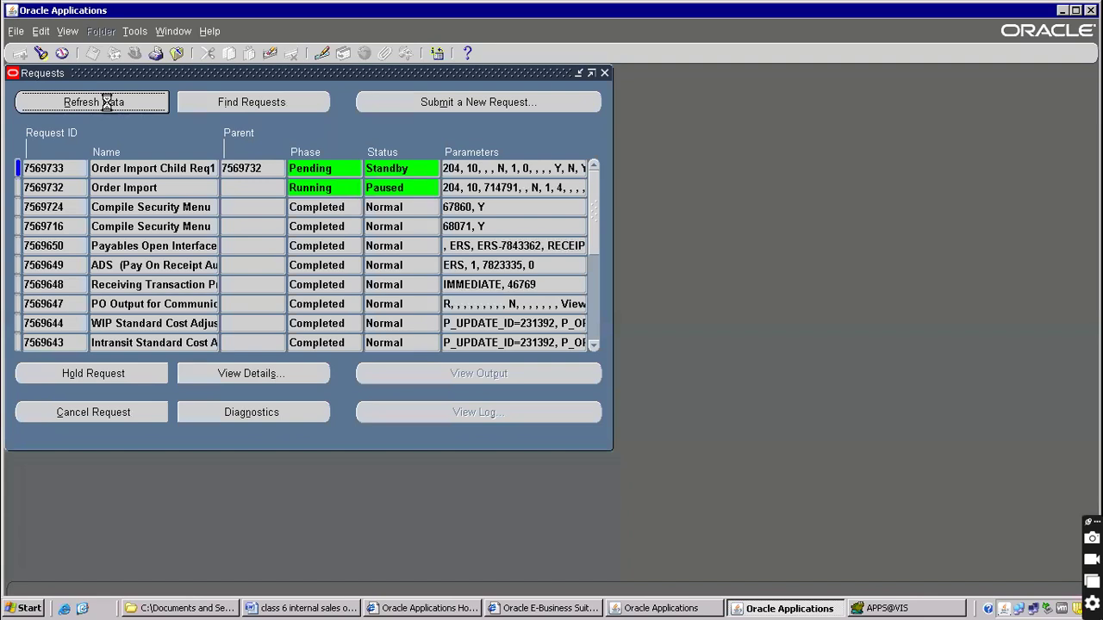
click(113, 101)
click(128, 100)
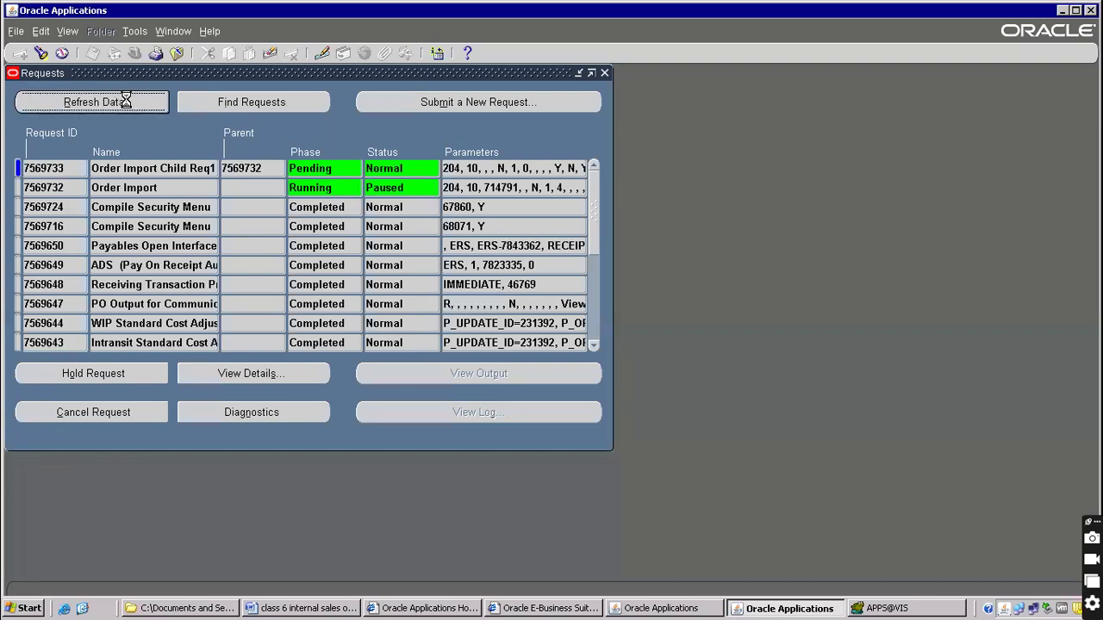
click(128, 101)
click(142, 102)
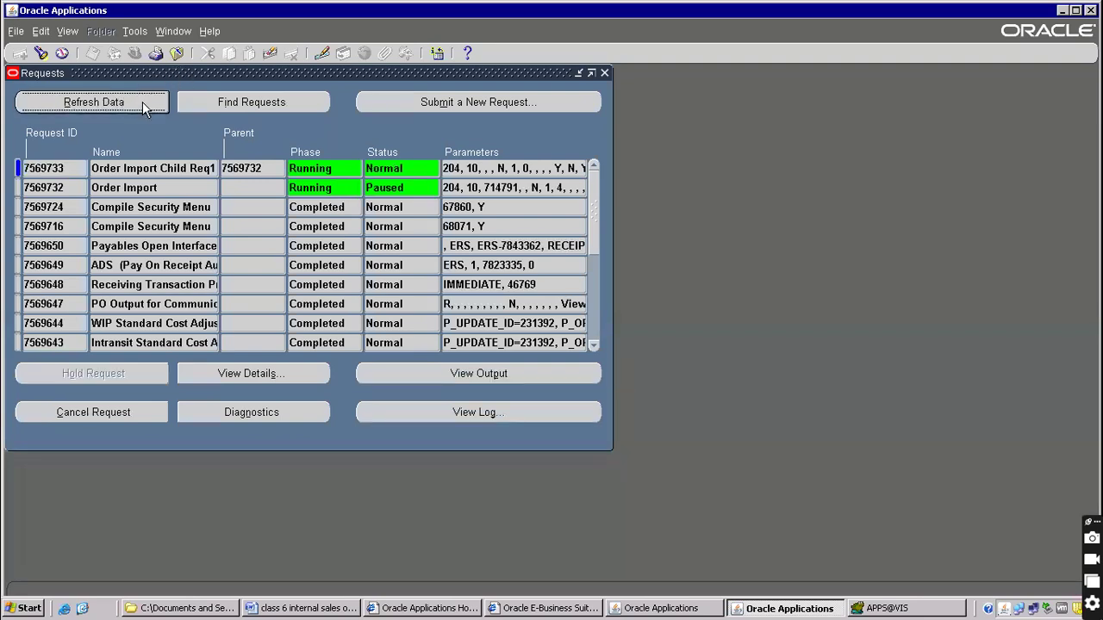
click(142, 102)
click(148, 102)
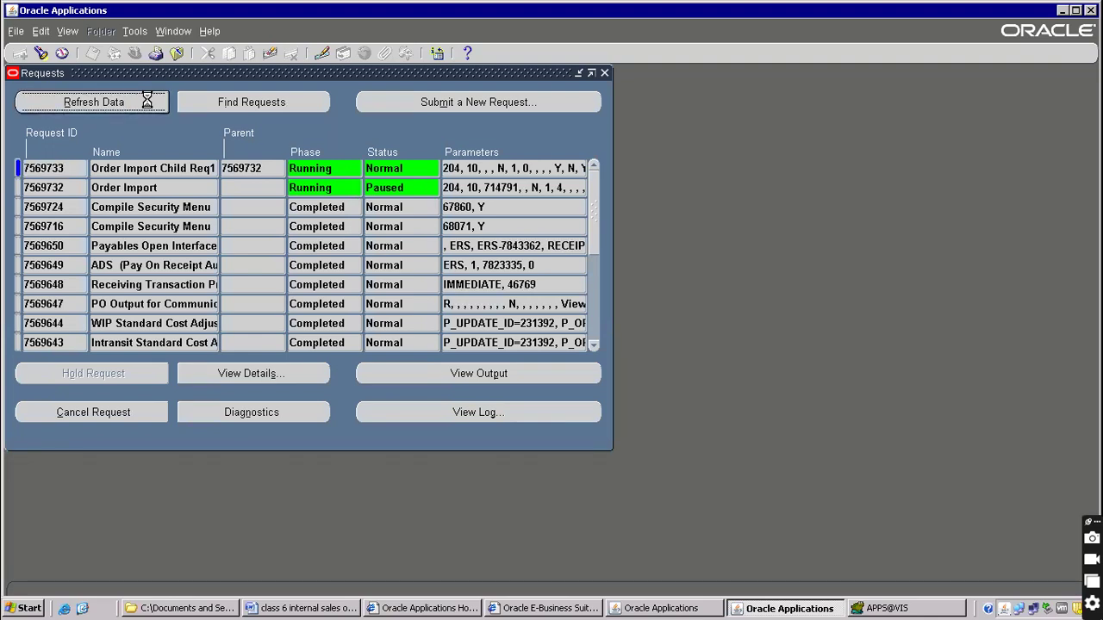
click(179, 54)
double_click(148, 360)
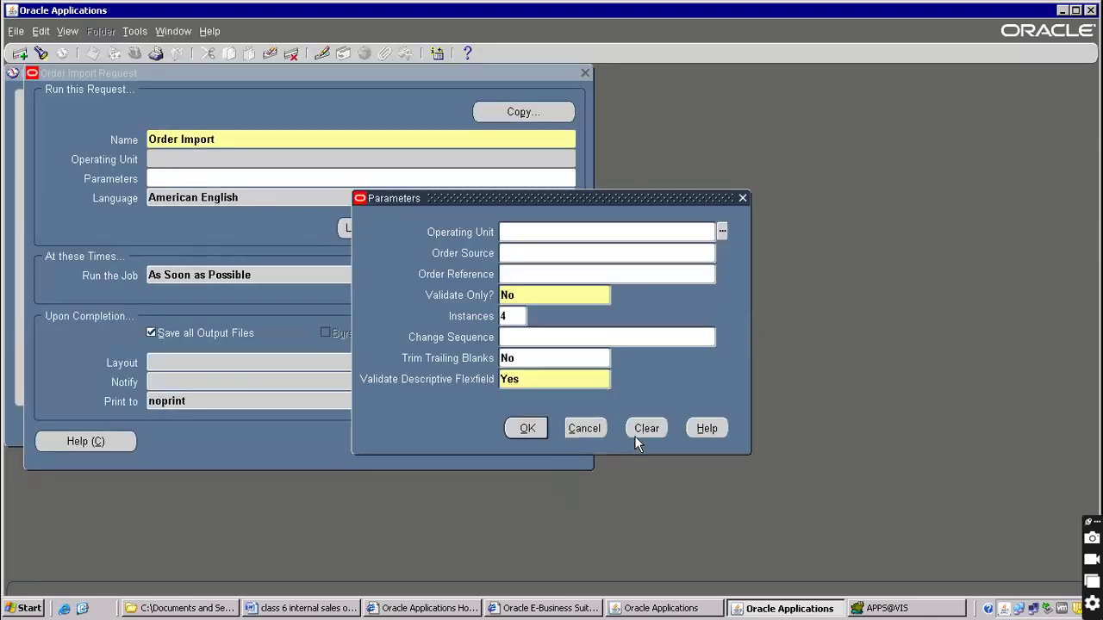
click(583, 428)
click(522, 441)
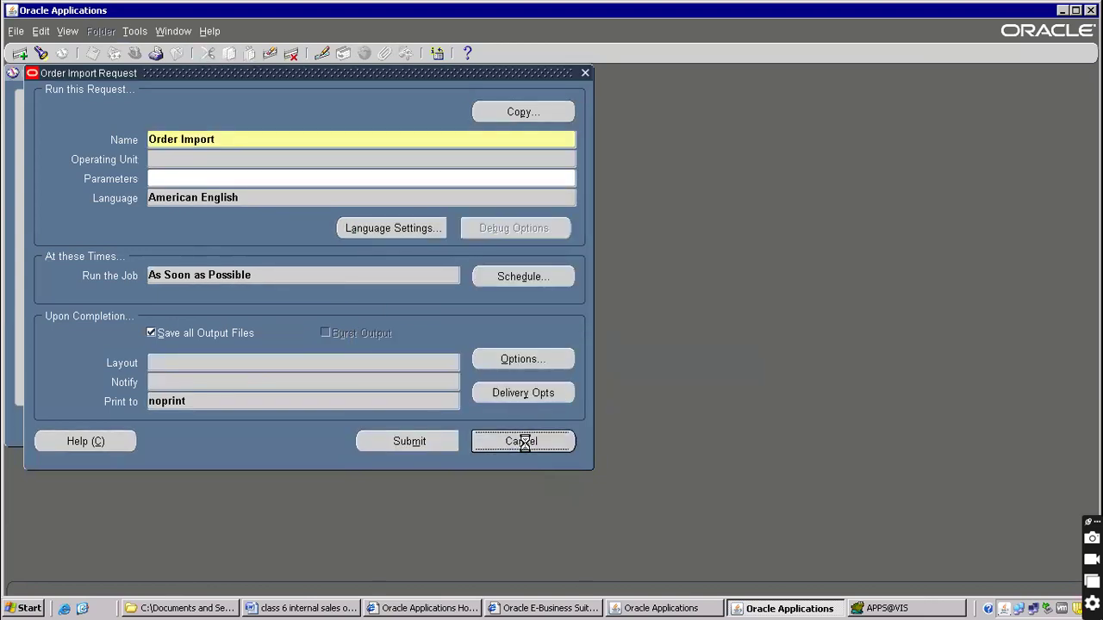
Find all my requests again to check the phase of the Order Import requests.
click(68, 31)
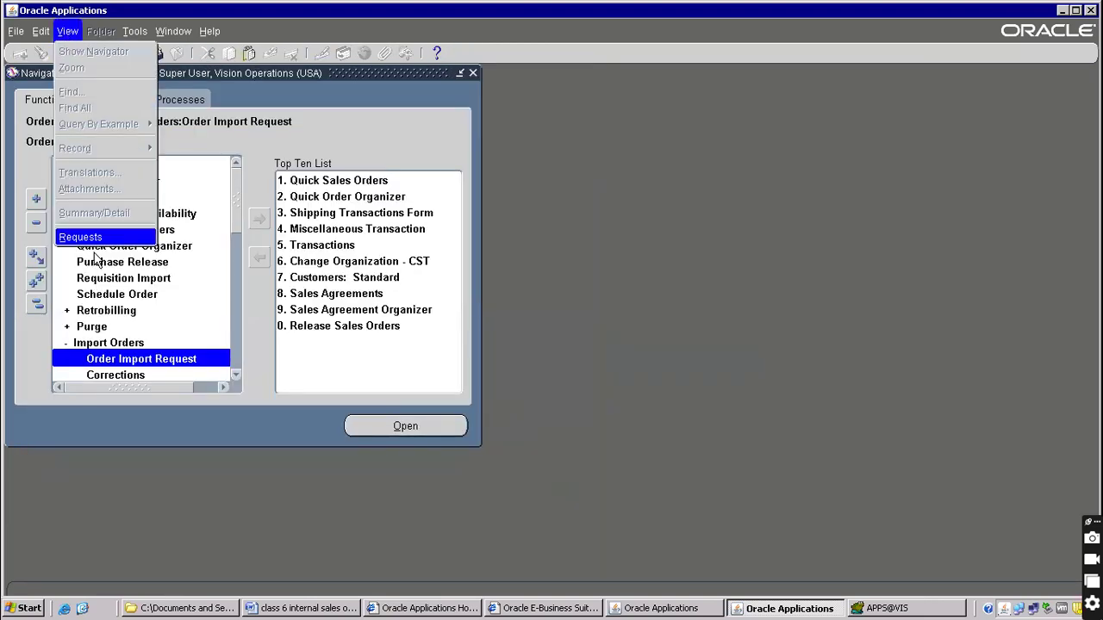
click(96, 234)
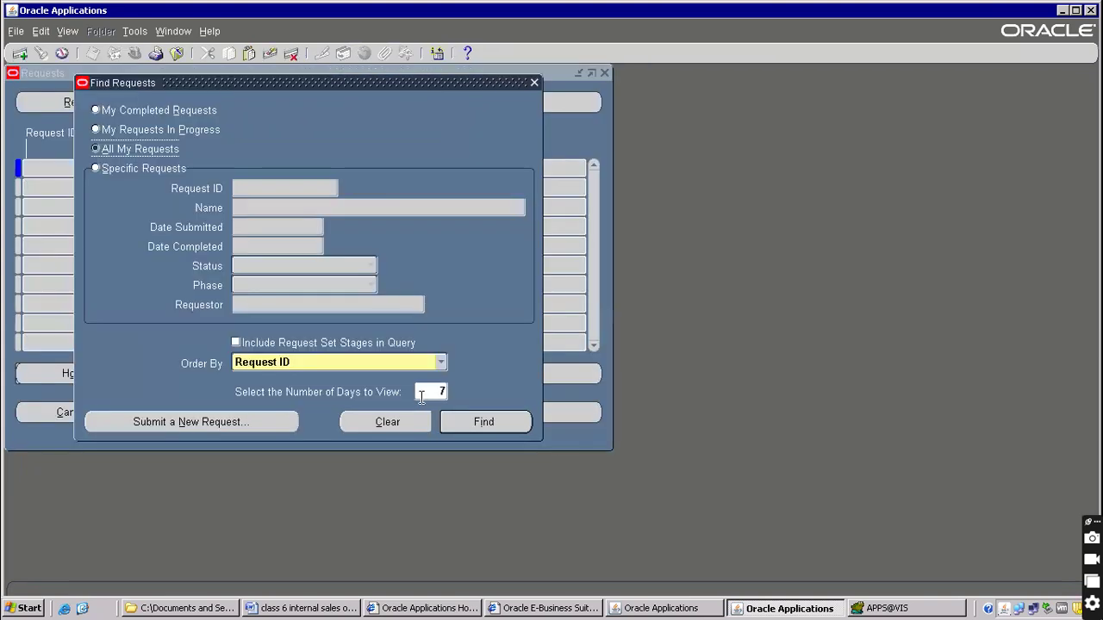
click(454, 419)
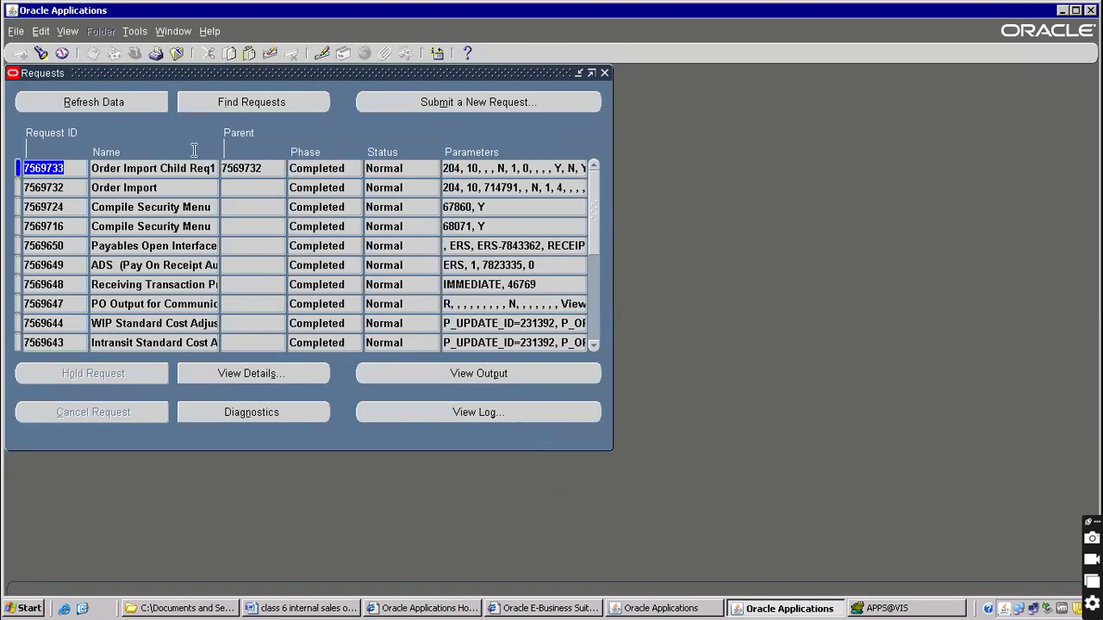
Open the output of the parent Order Import request and examine its concurrent program parameters and processing details.
click(151, 187)
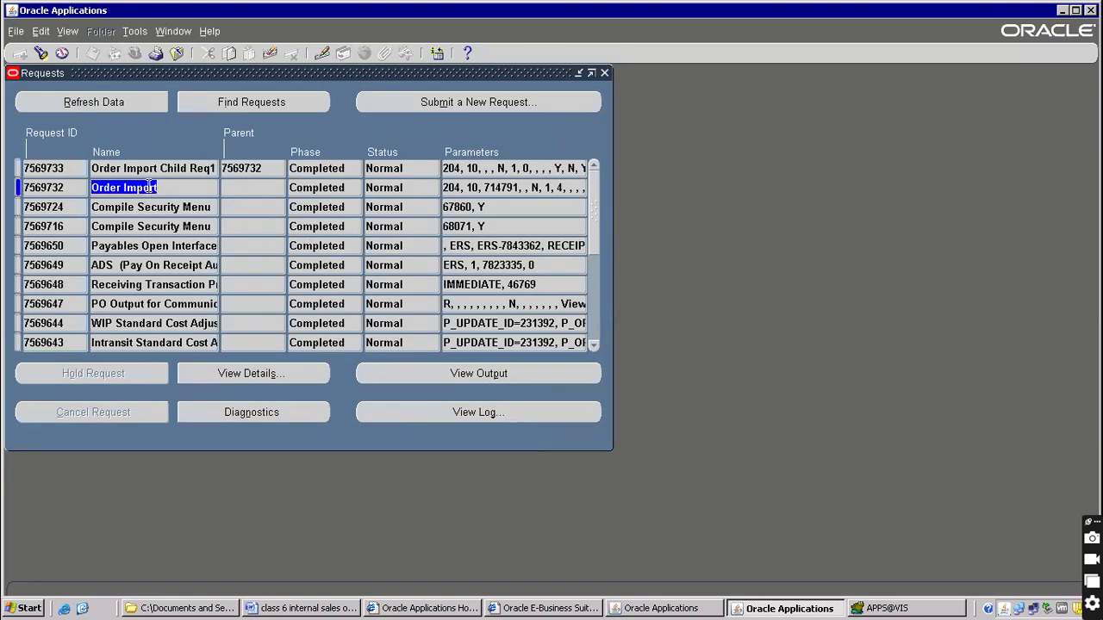
click(505, 377)
scroll(317, 265, down, 3)
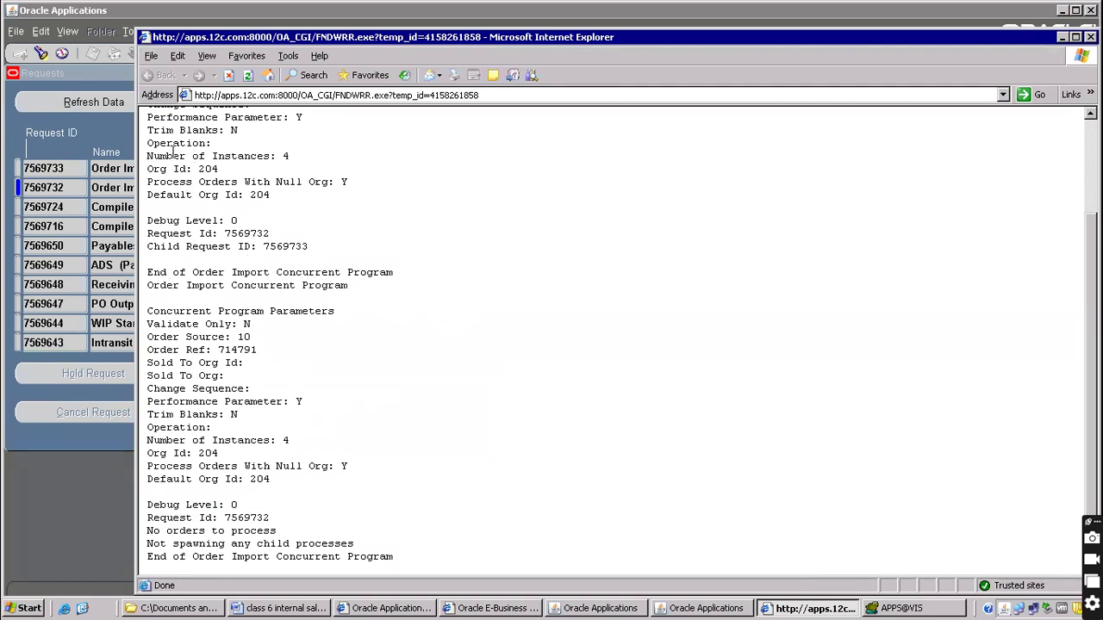
scroll(206, 197, up, 3)
scroll(207, 200, down, 3)
drag(169, 117, 395, 558)
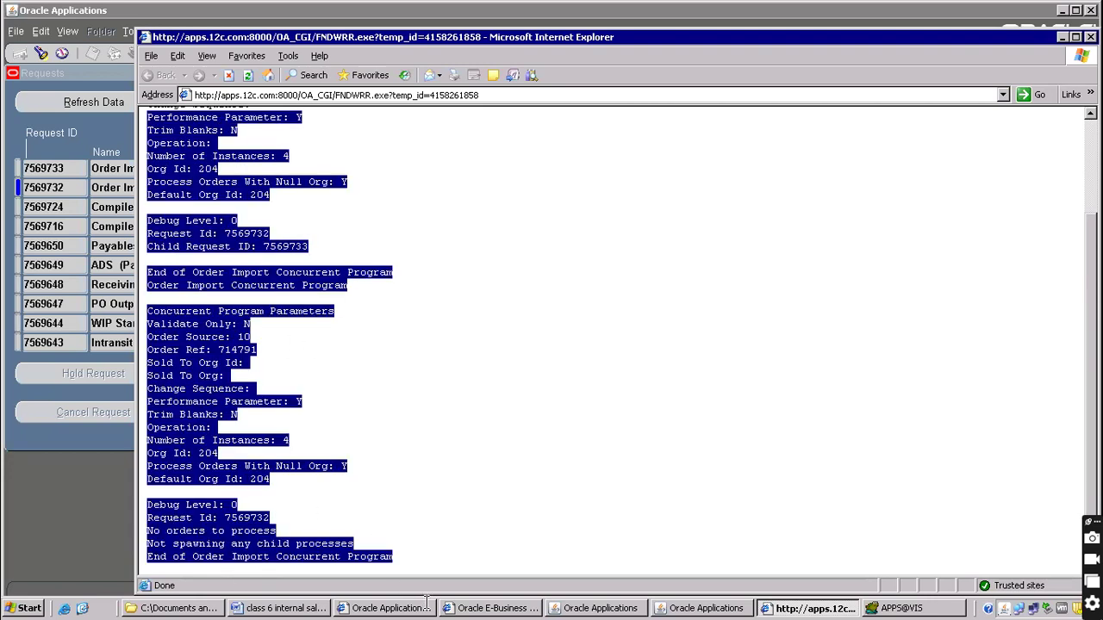
Return to the Oracle Applications navigator, leaving the requests list, and open the Order Organizer under Orders, Returns.
click(54, 211)
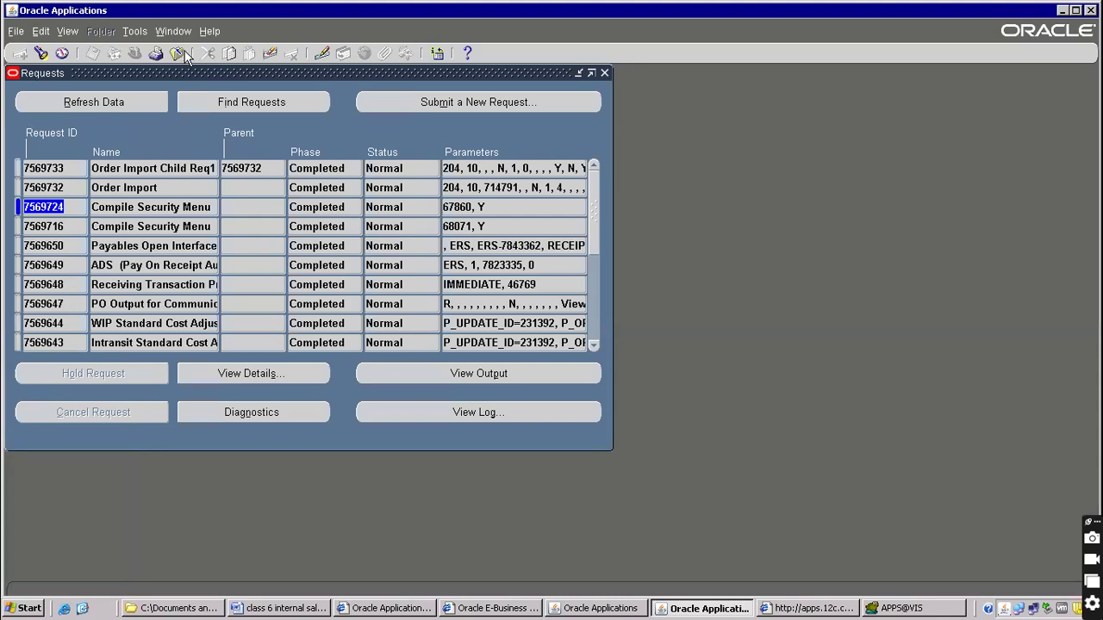
click(184, 52)
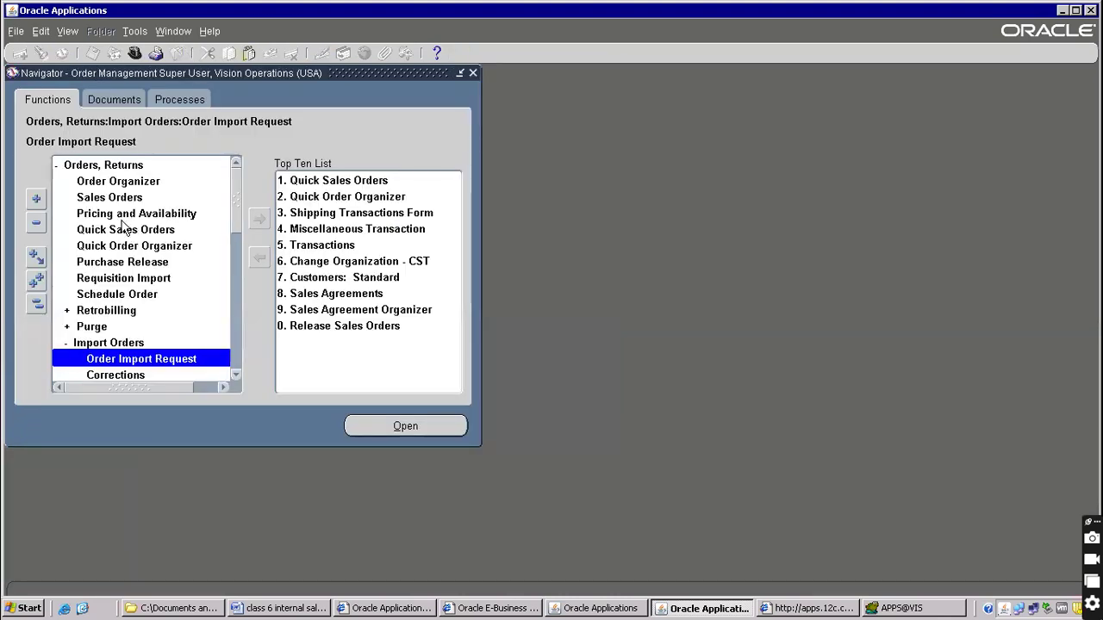
click(94, 165)
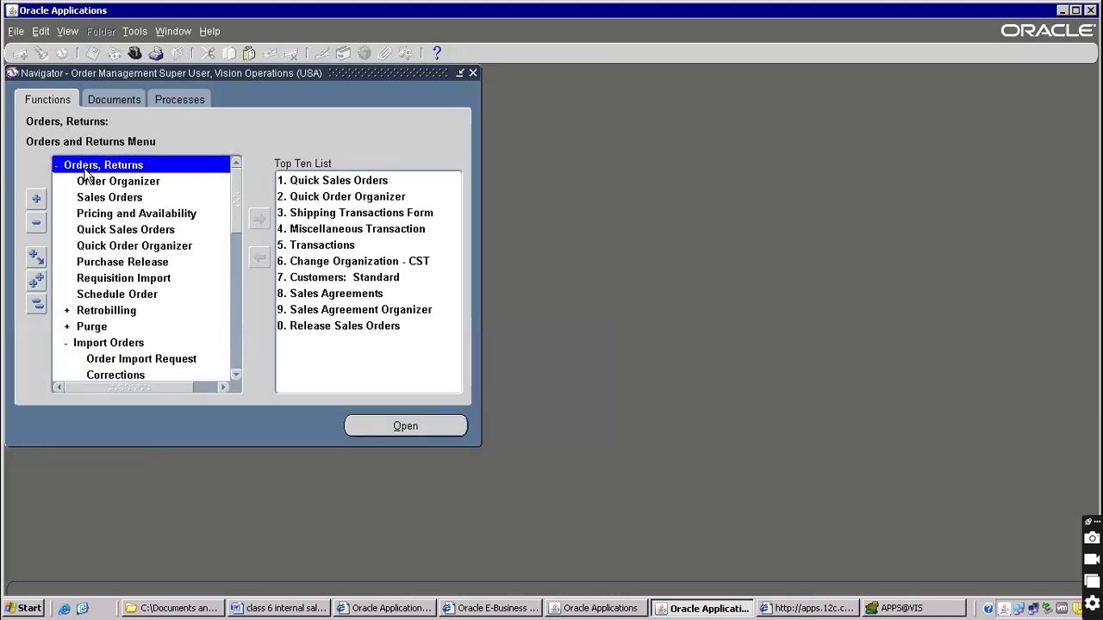
click(99, 181)
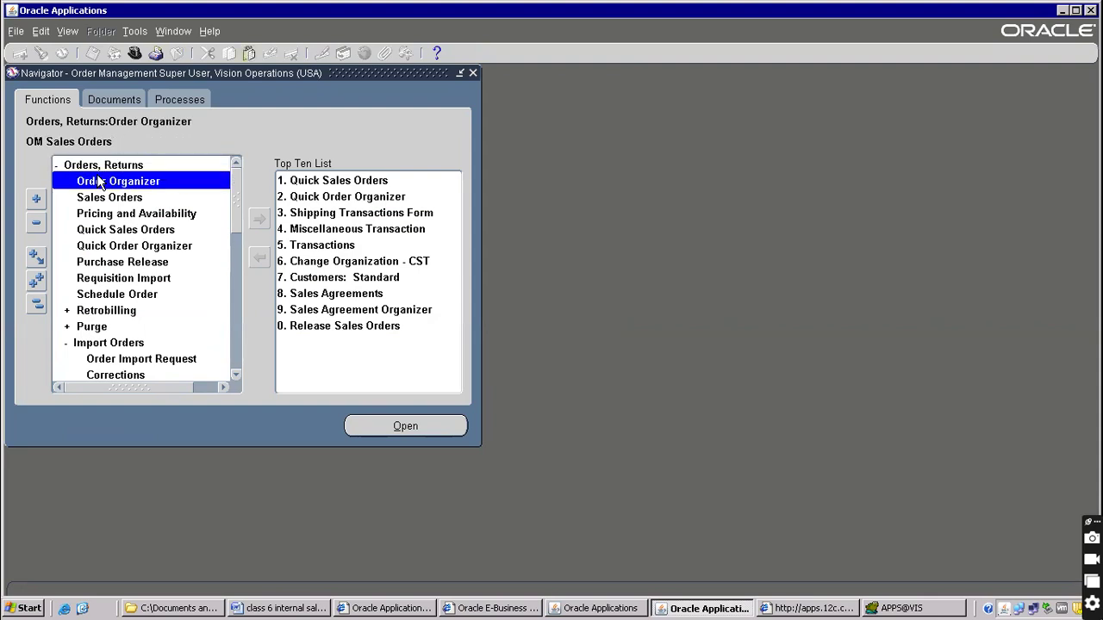
click(103, 165)
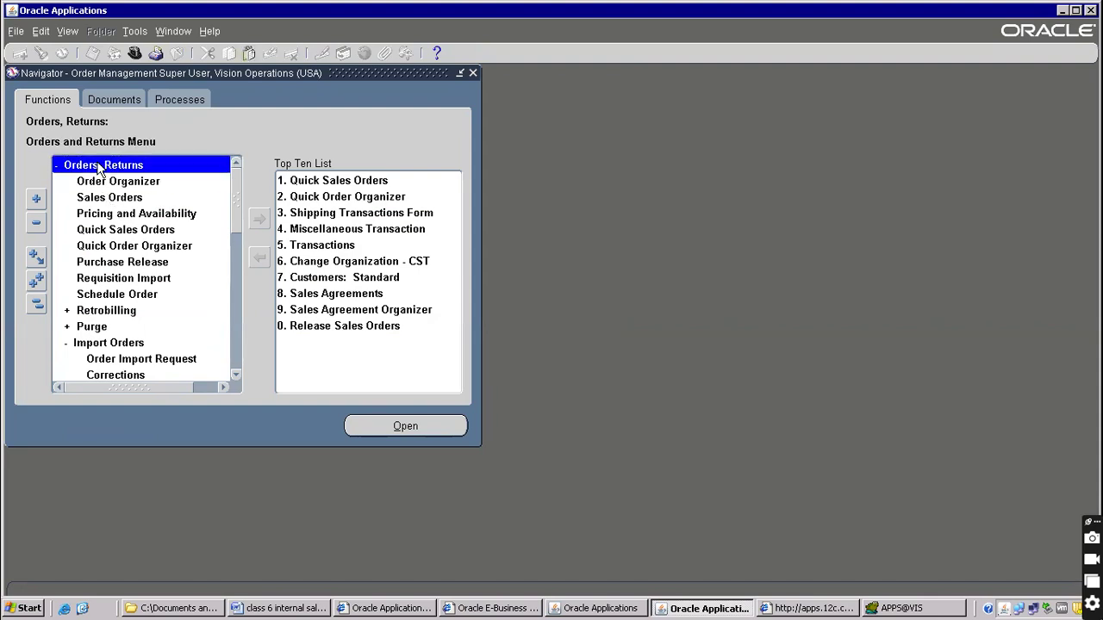
click(99, 198)
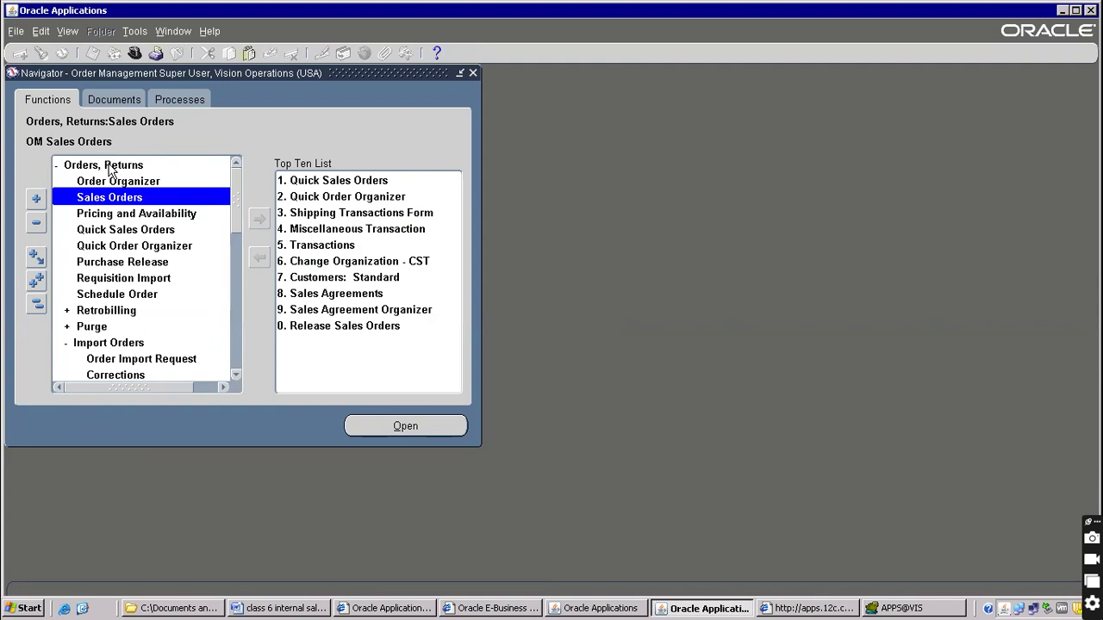
click(109, 167)
click(116, 183)
double_click(115, 182)
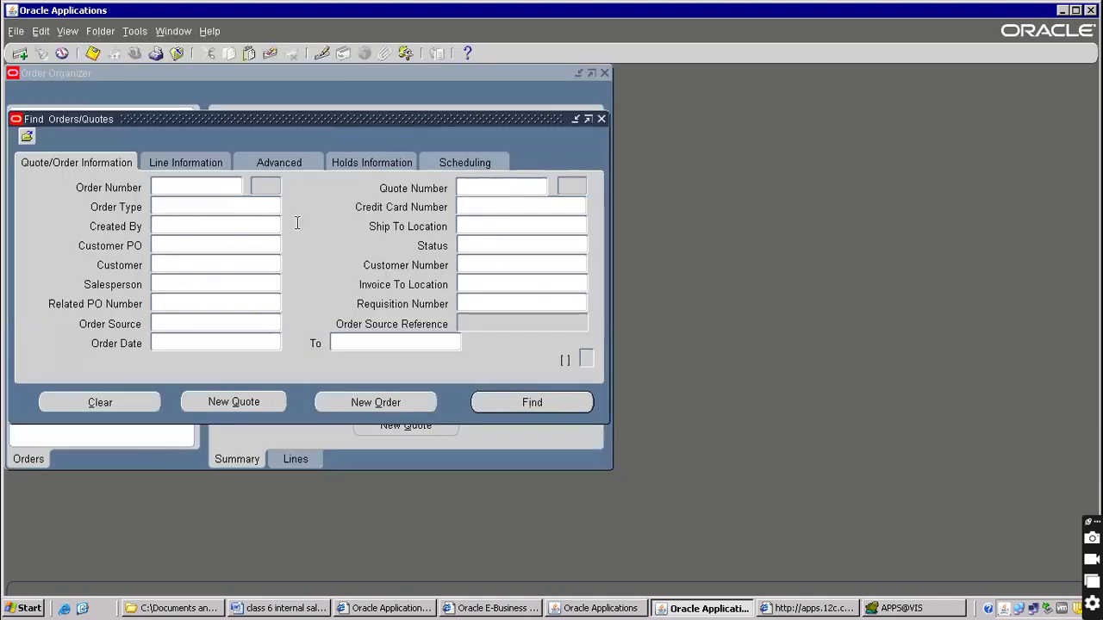
Find the sales order by the copied requisition number, agree to the long-running query and open the order.
click(476, 307)
right_click(476, 306)
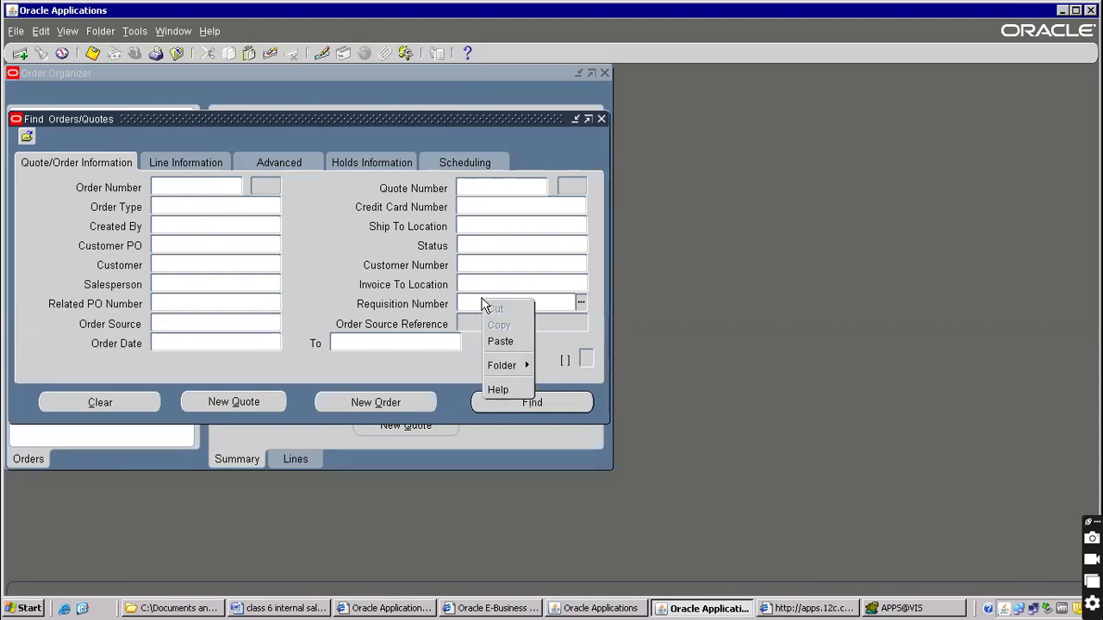
click(500, 342)
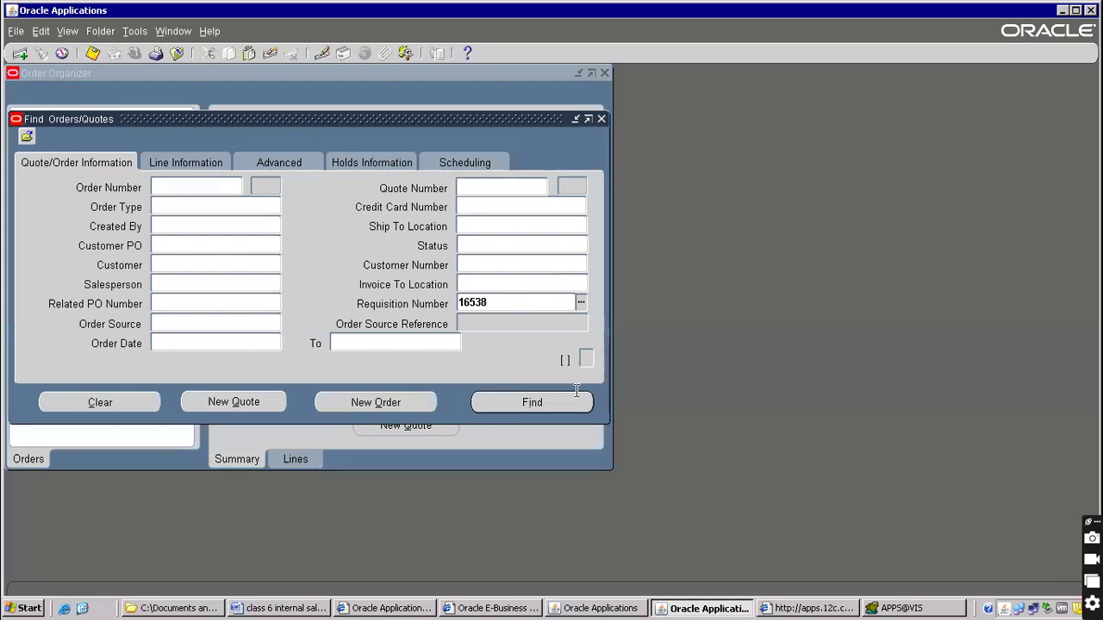
click(520, 405)
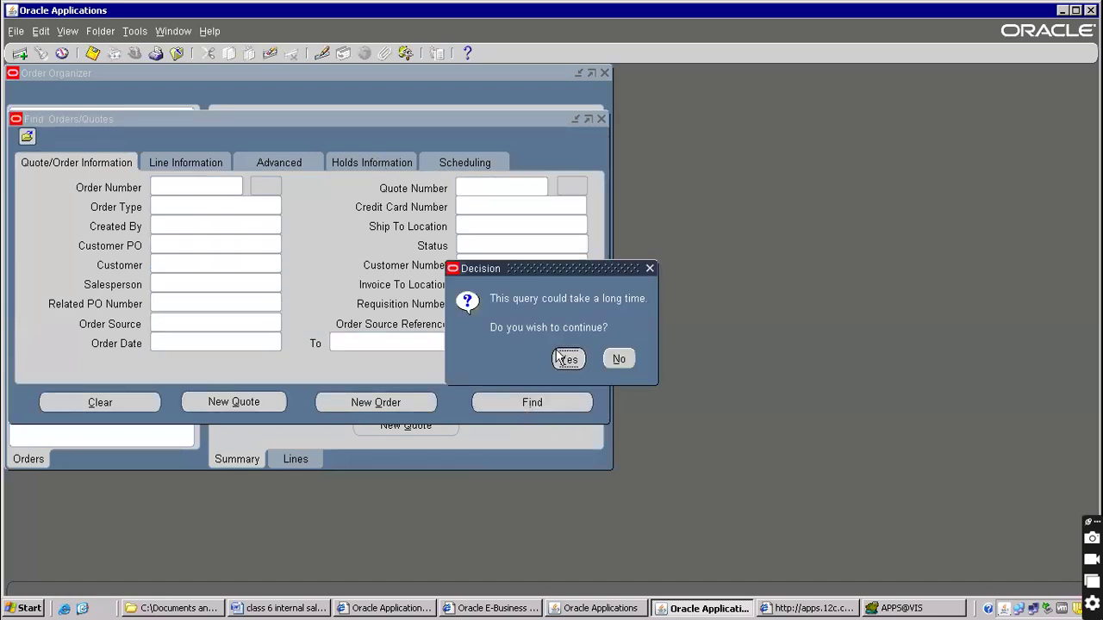
key(Return)
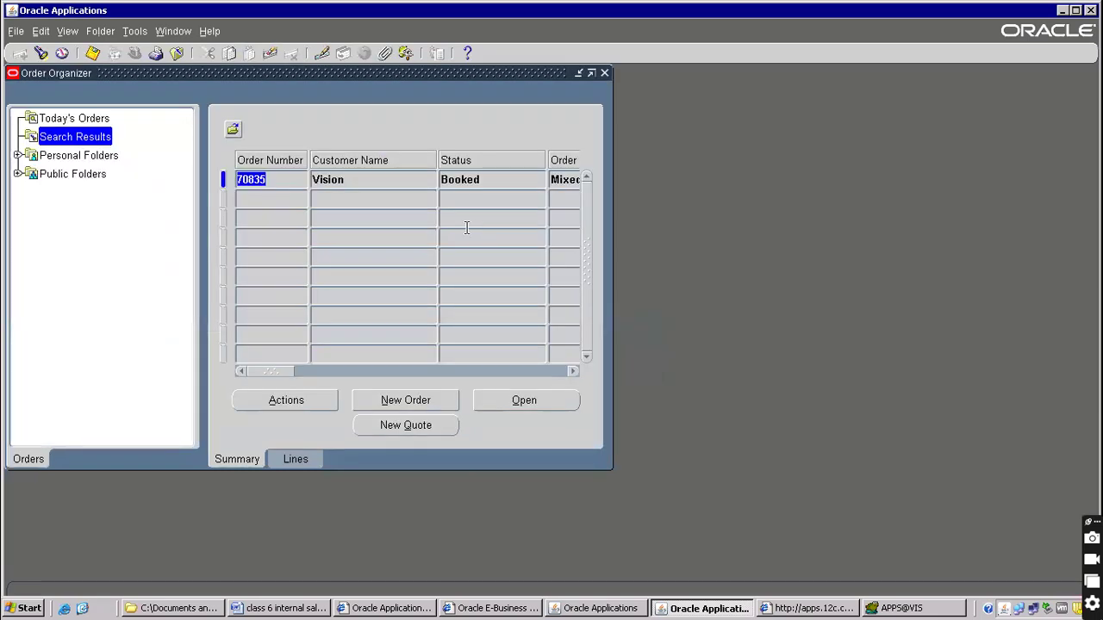
click(556, 402)
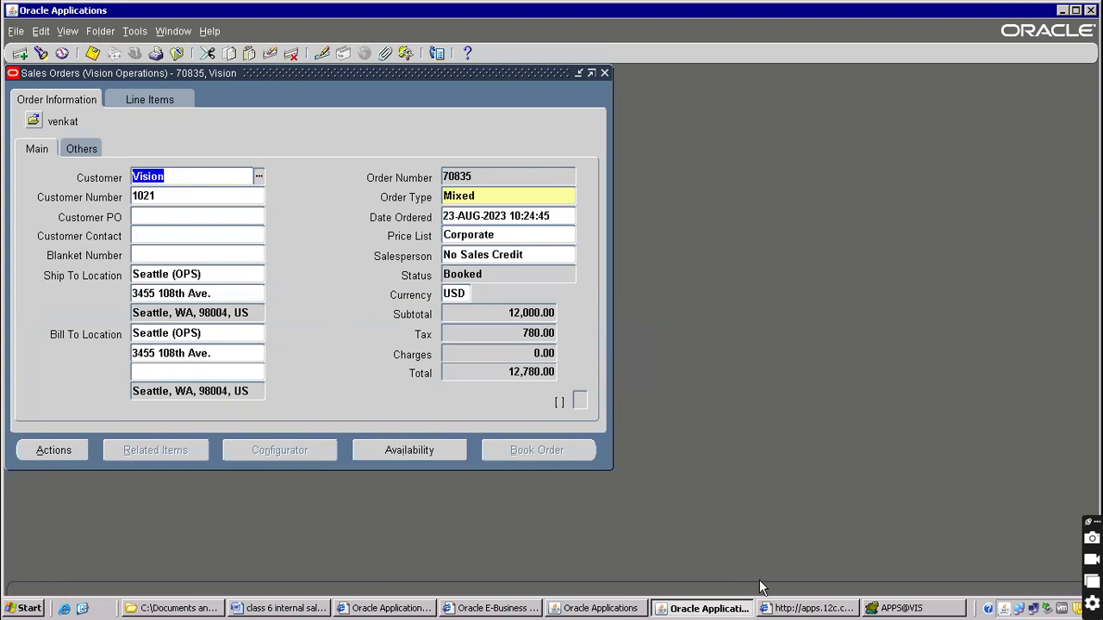
Switch to the Word notes and select "Internal customer" in setup item 7 to compare it with the order's customer.
click(295, 608)
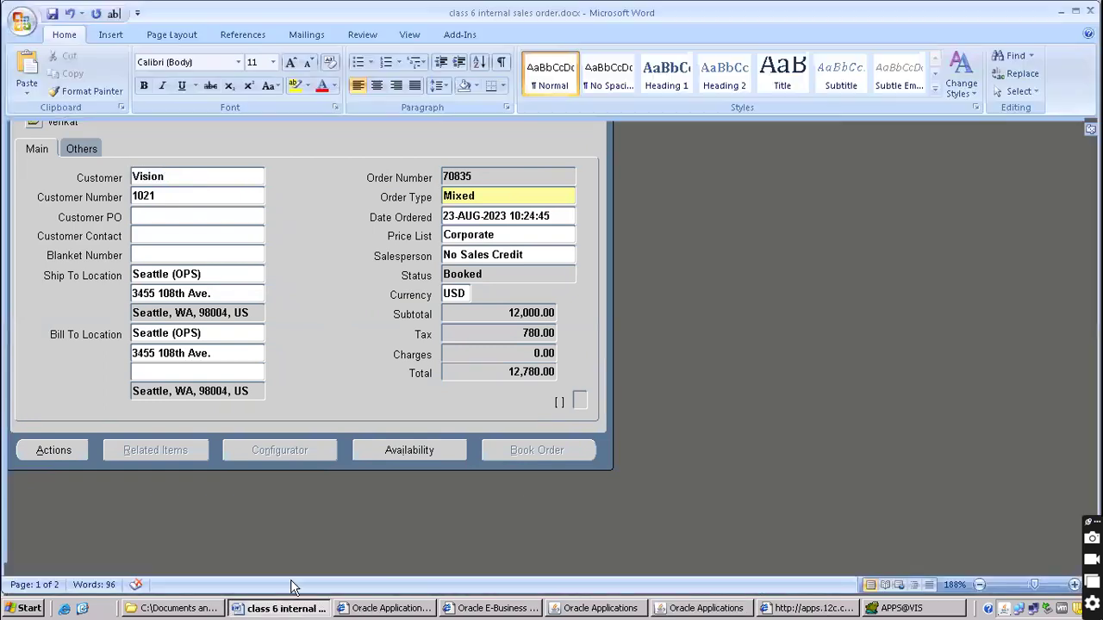
scroll(316, 276, up, 10)
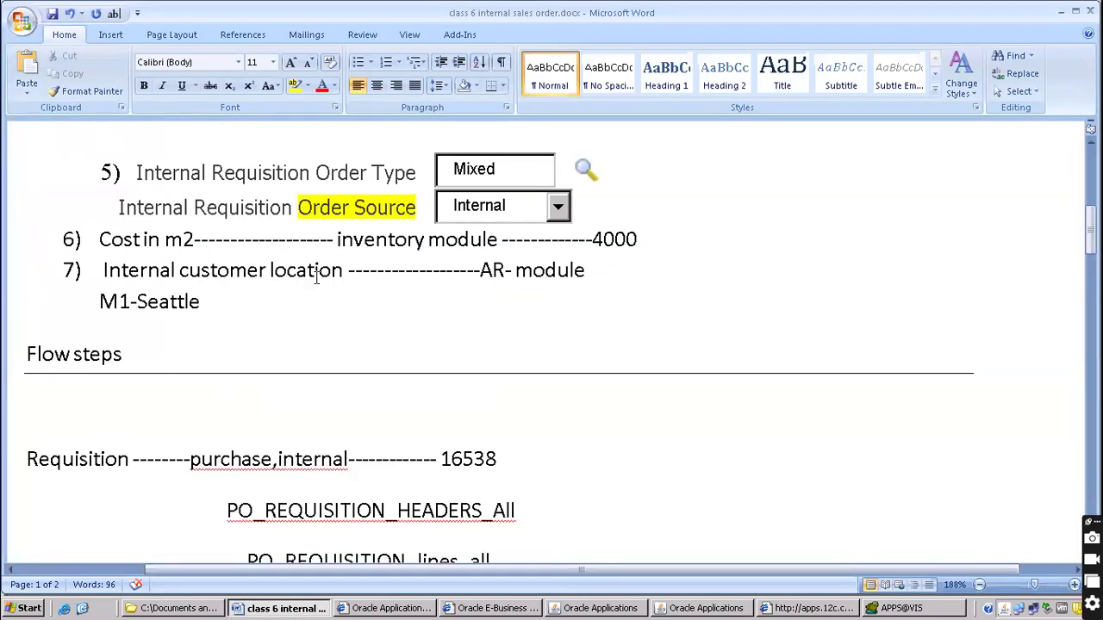
scroll(316, 276, up, 1)
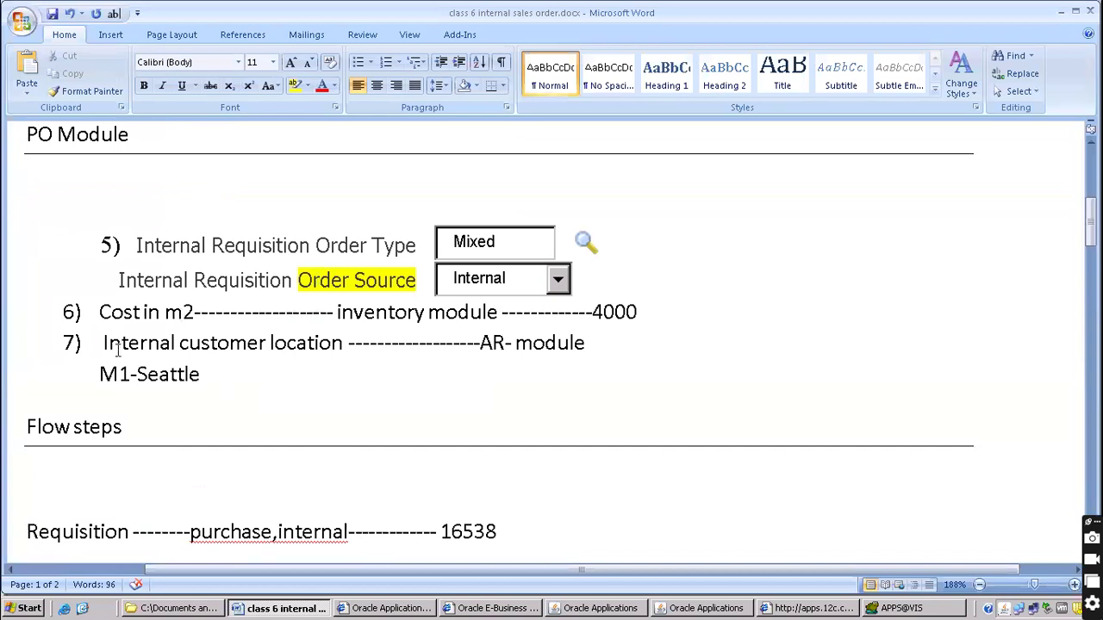
drag(101, 342, 256, 342)
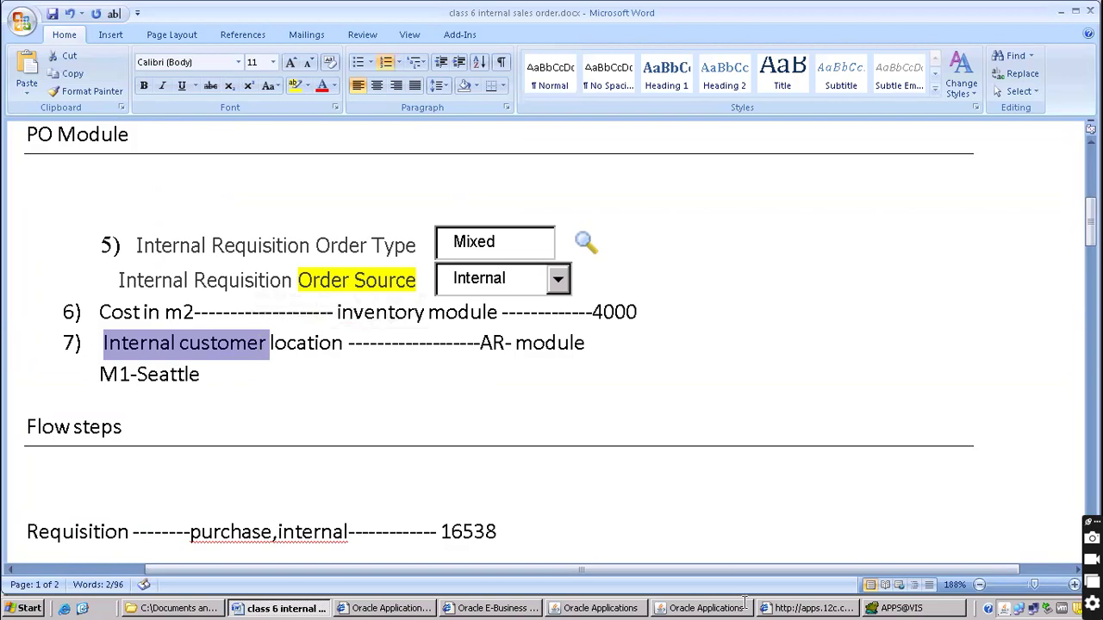
Return to the sales order in Oracle Applications and review its line items and header status.
click(659, 609)
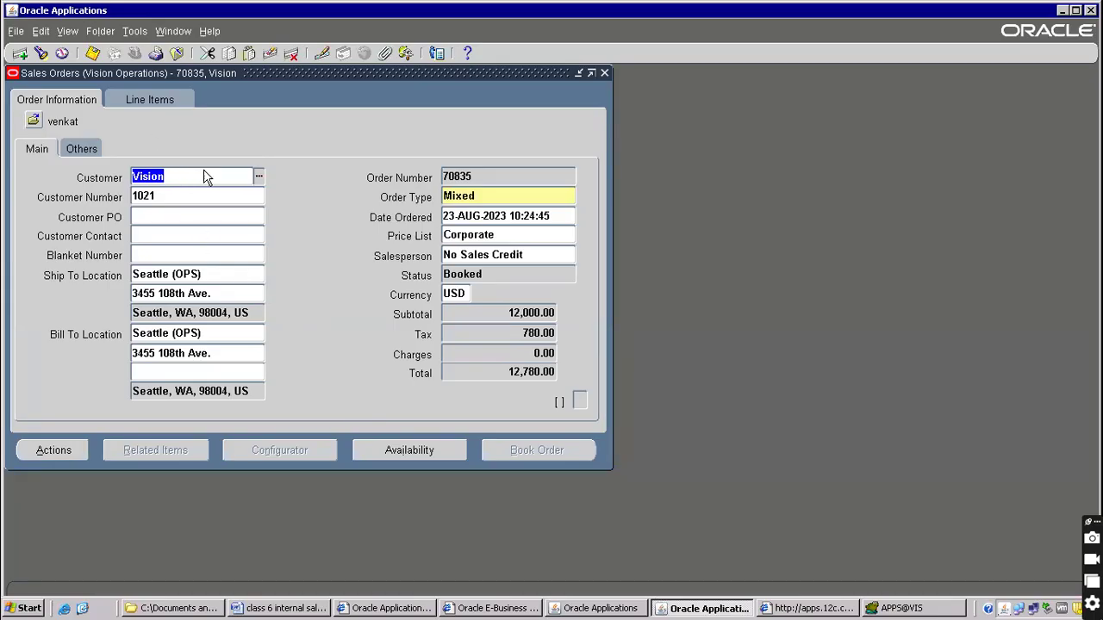
click(144, 102)
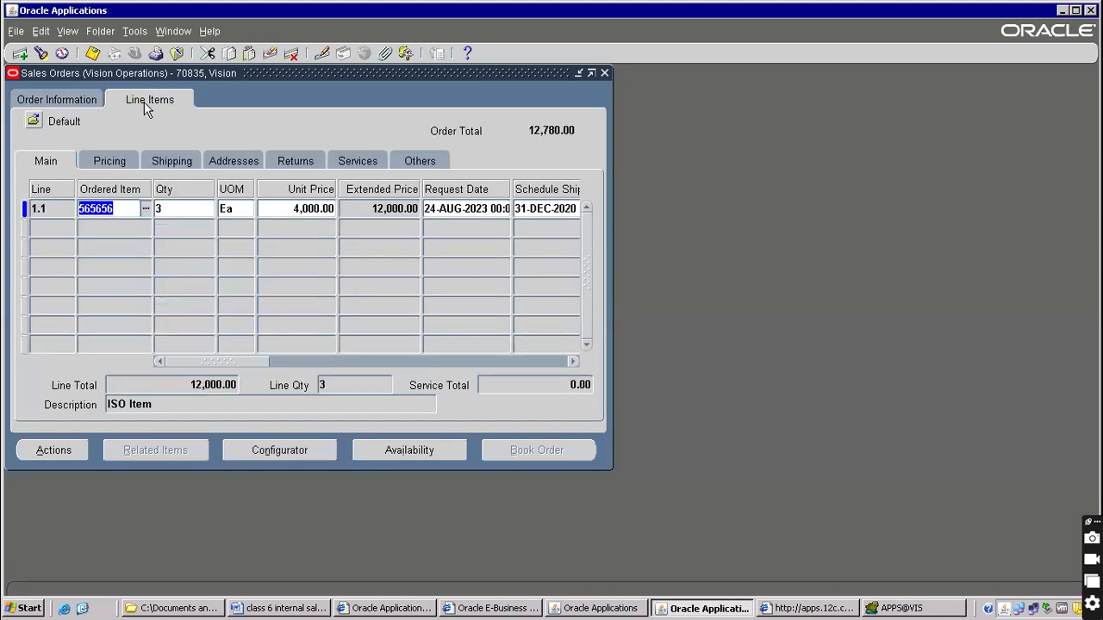
click(50, 100)
click(474, 274)
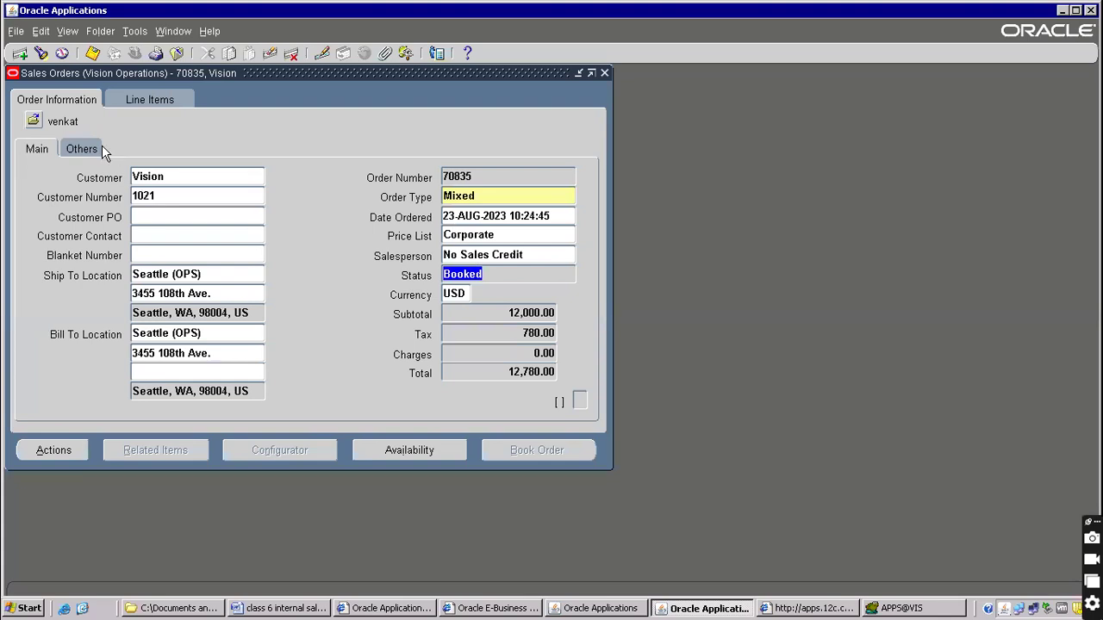
click(140, 99)
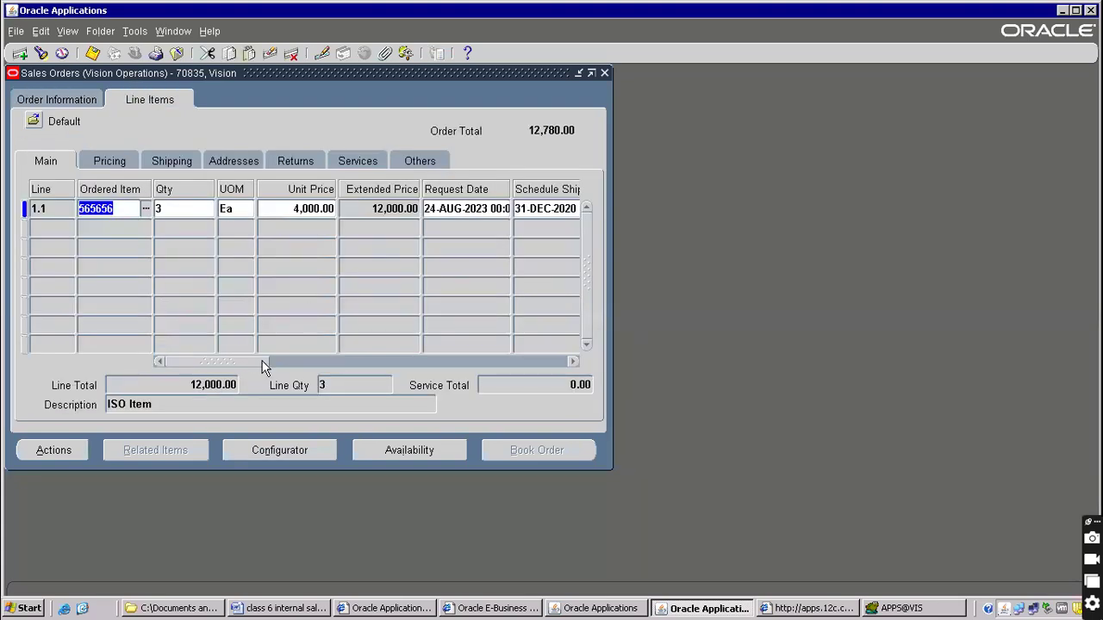
Examine the order line's schedule ship date, status and line type, and check the warehouse in the order header's other details.
drag(265, 366, 323, 286)
drag(344, 202, 438, 200)
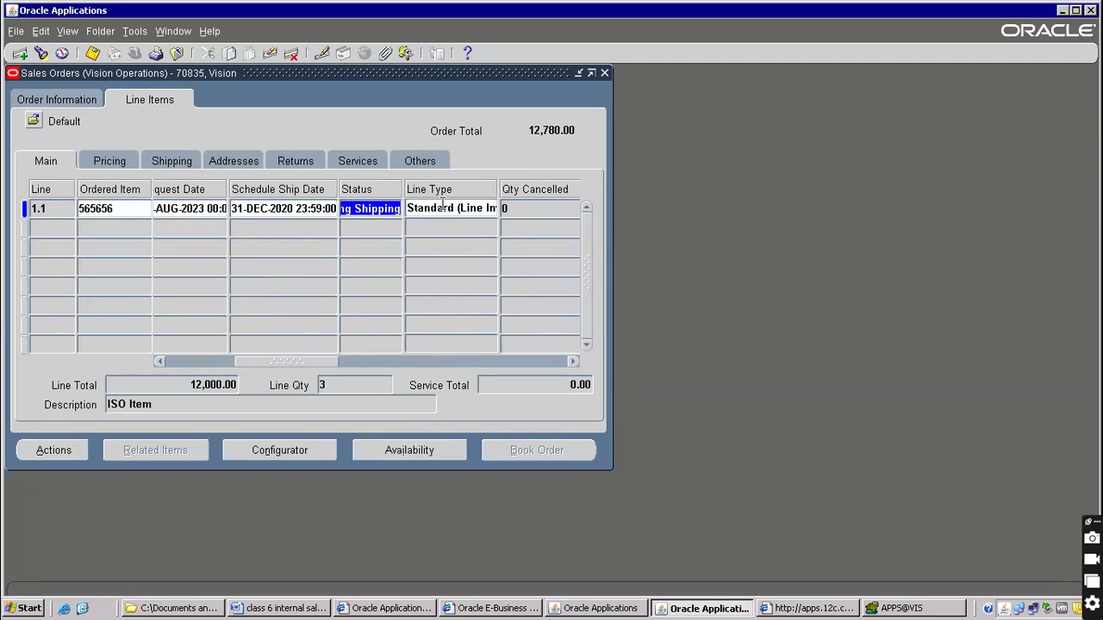
click(55, 103)
click(81, 149)
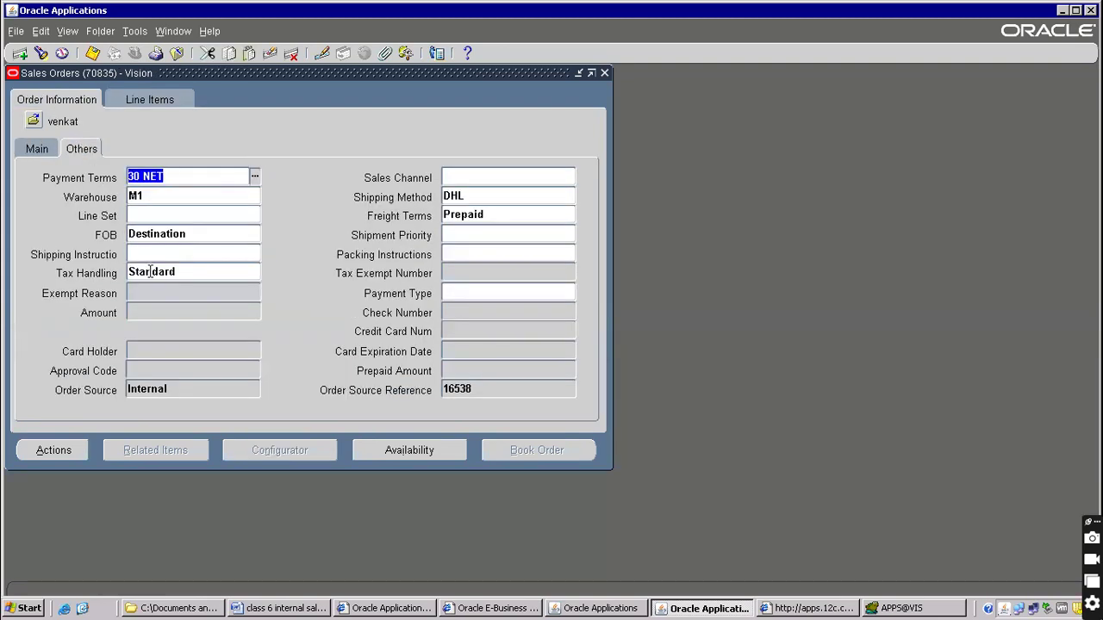
click(143, 197)
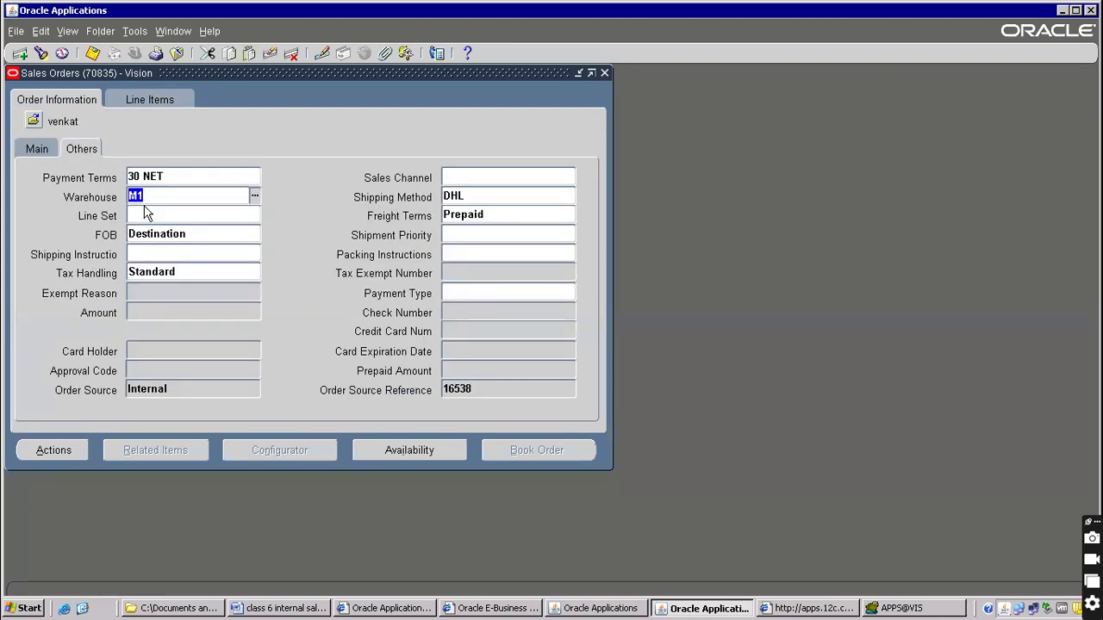
Check the availability and on-hand quantity of the order line's item, and close the availability window.
click(131, 93)
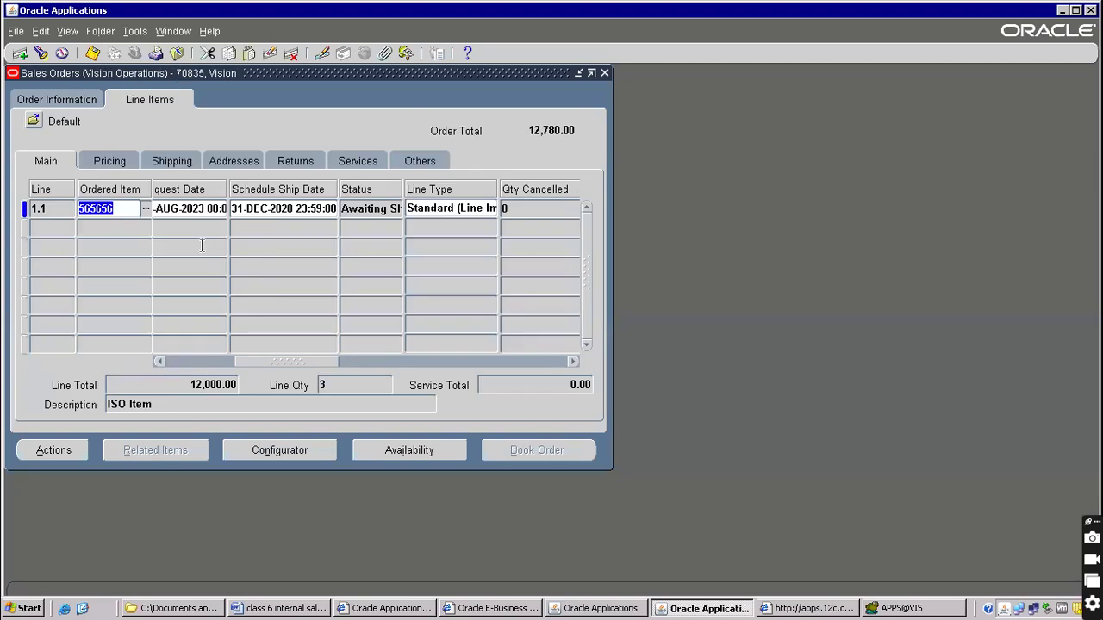
click(389, 446)
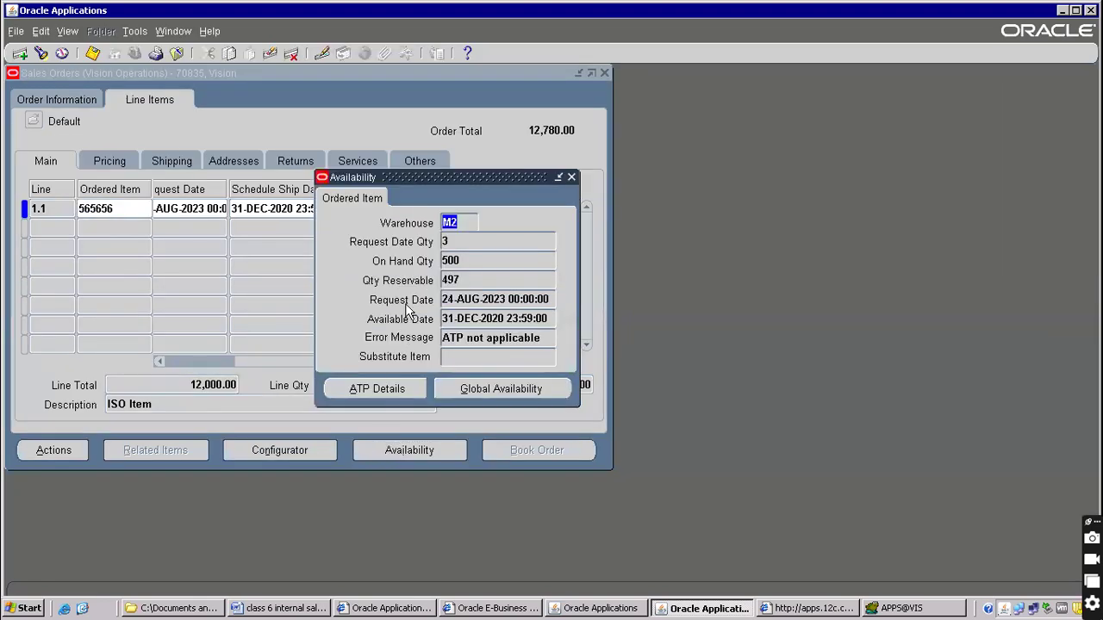
click(456, 260)
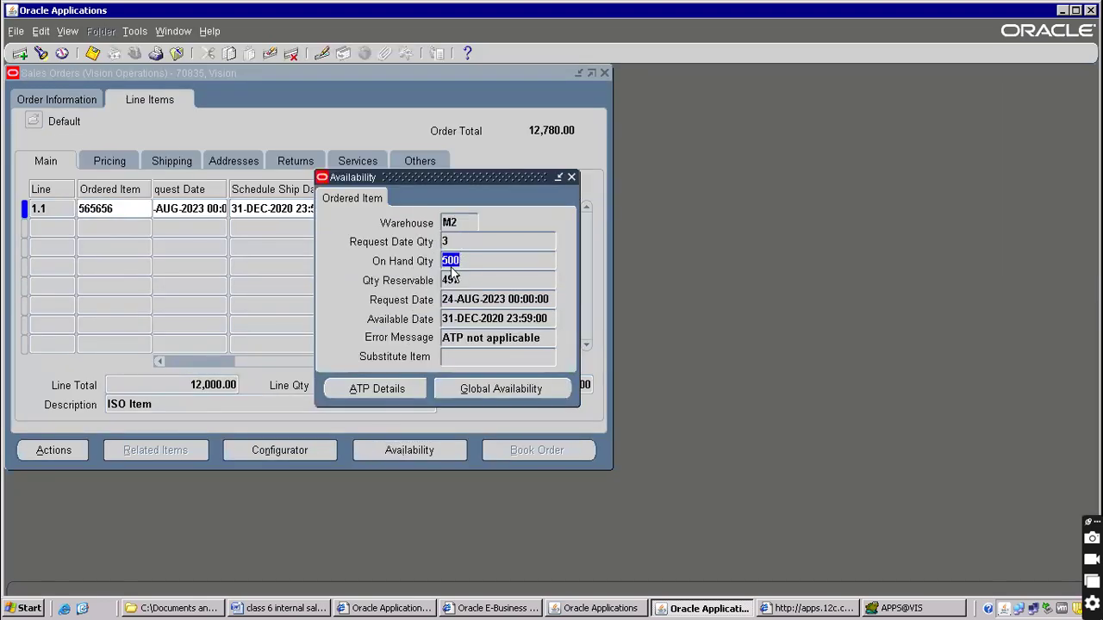
click(571, 178)
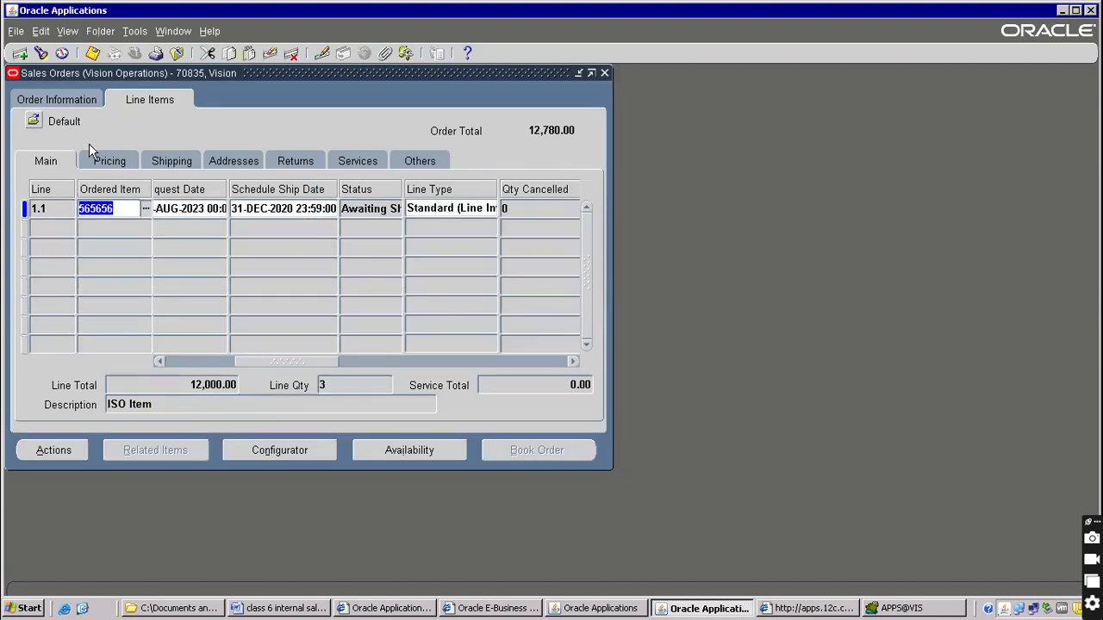
Return to the main order header and select the order number, coming back to Oracle Applications from the Word notes.
click(76, 98)
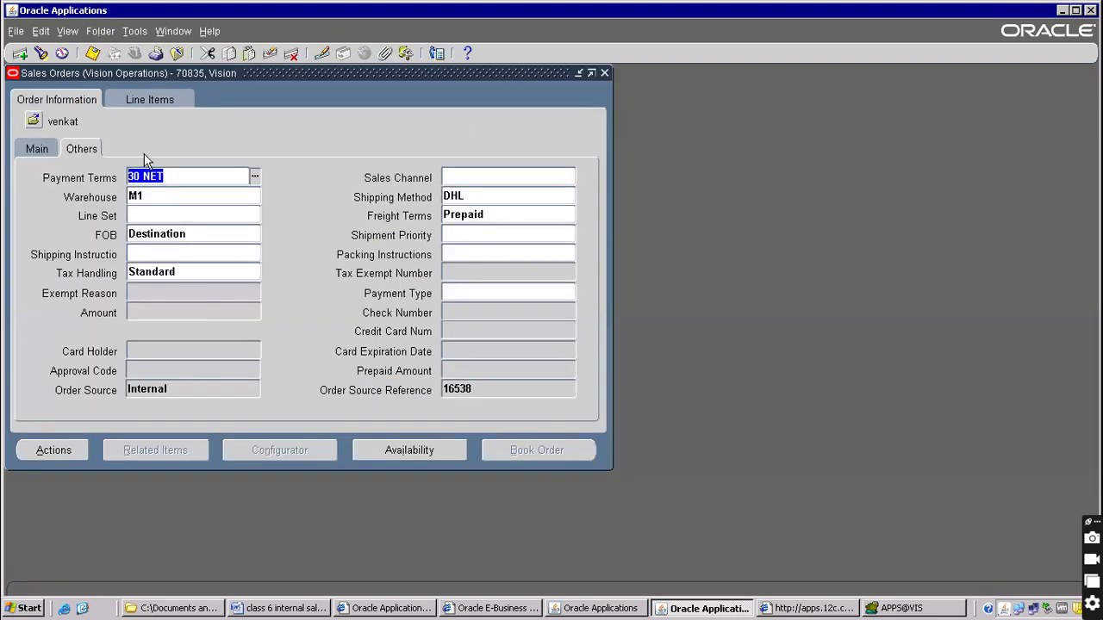
click(38, 151)
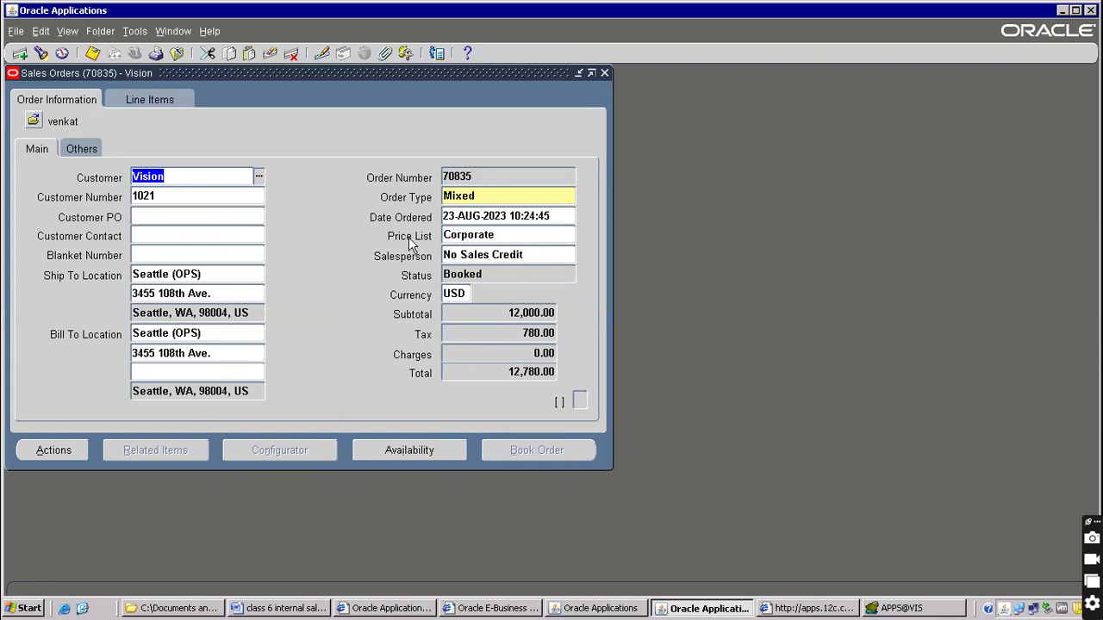
double_click(457, 176)
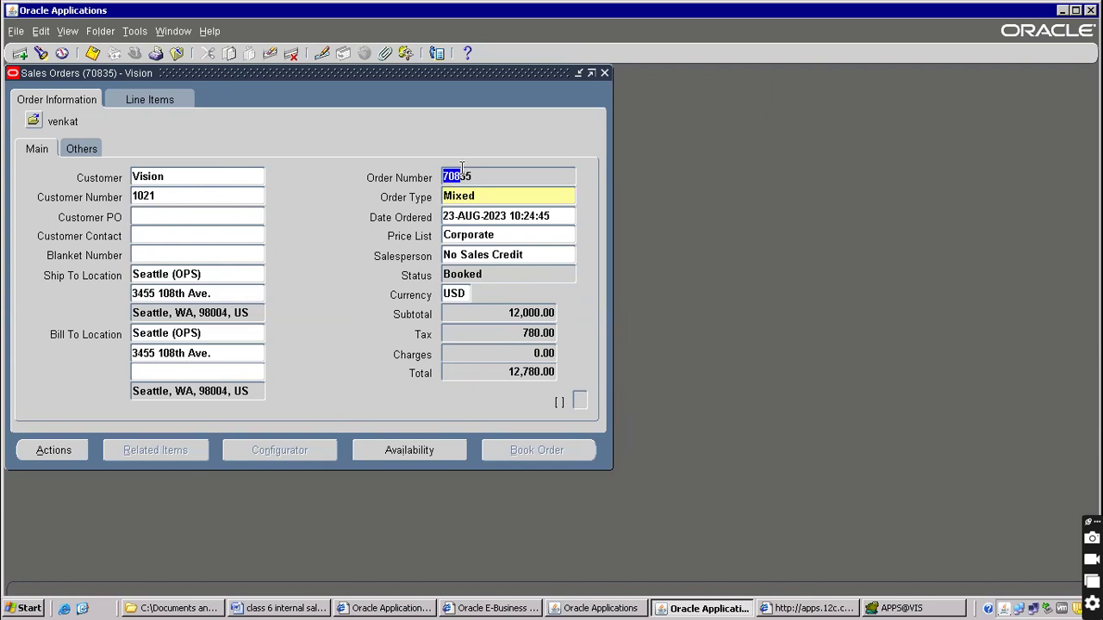
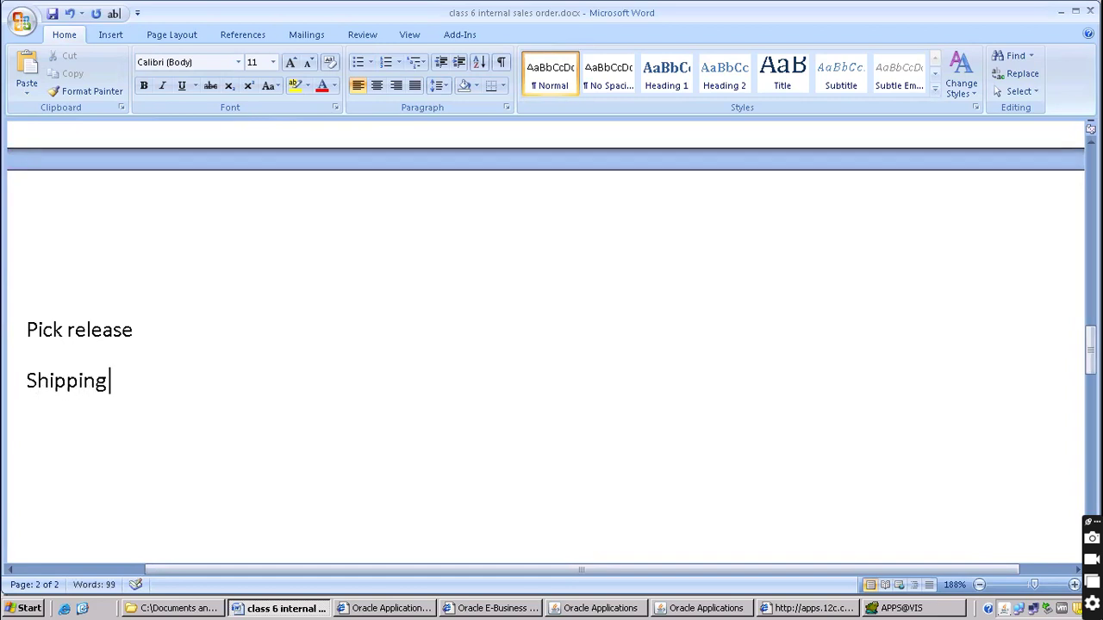
key(alt+Tab)
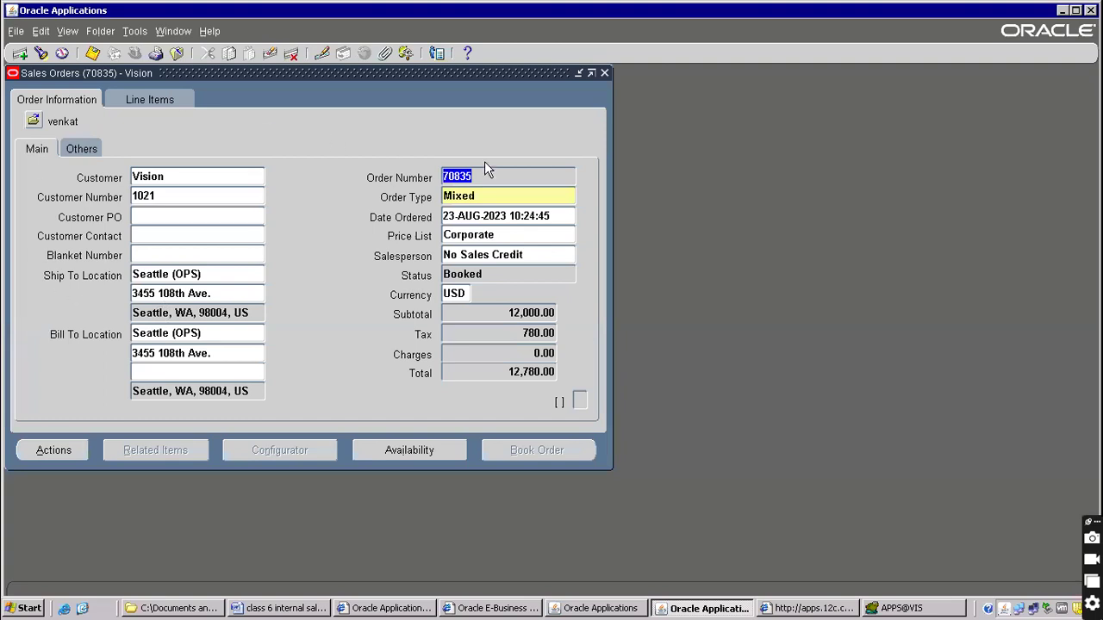
Close the sales order, collapse the navigator tree and open the Release Sales Orders form under Shipping.
key(F4)
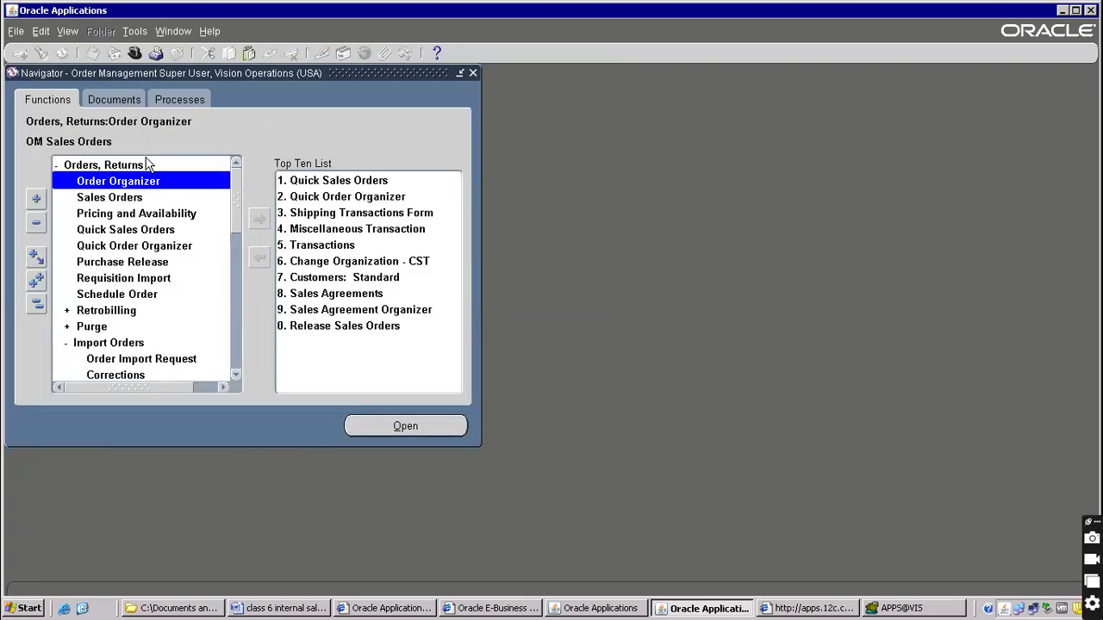
key(alt+t)
key(c)
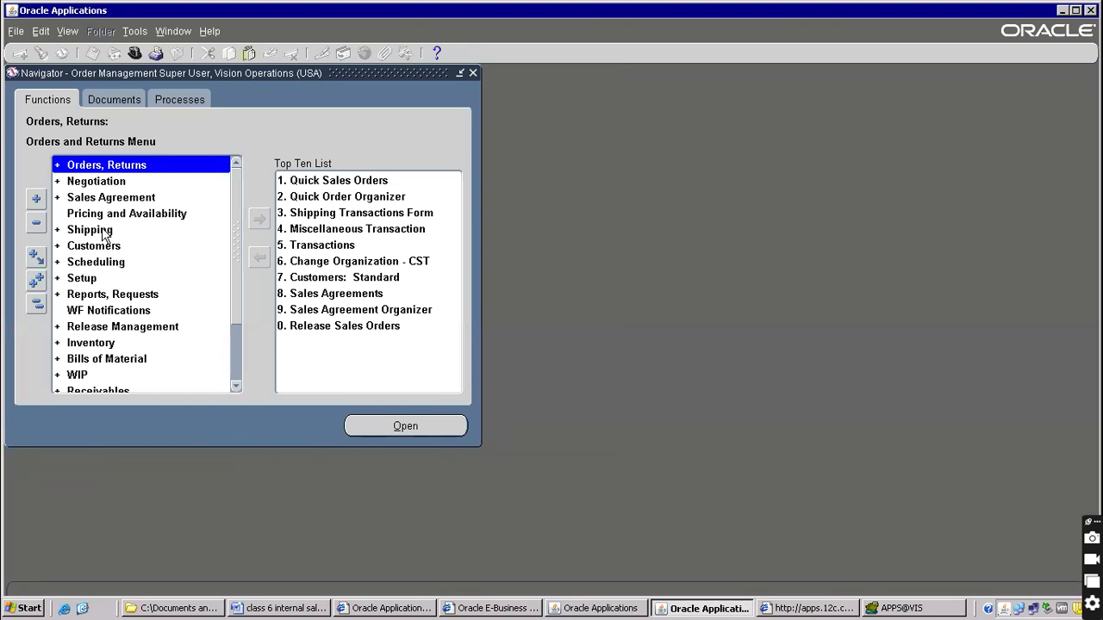
double_click(102, 230)
double_click(129, 247)
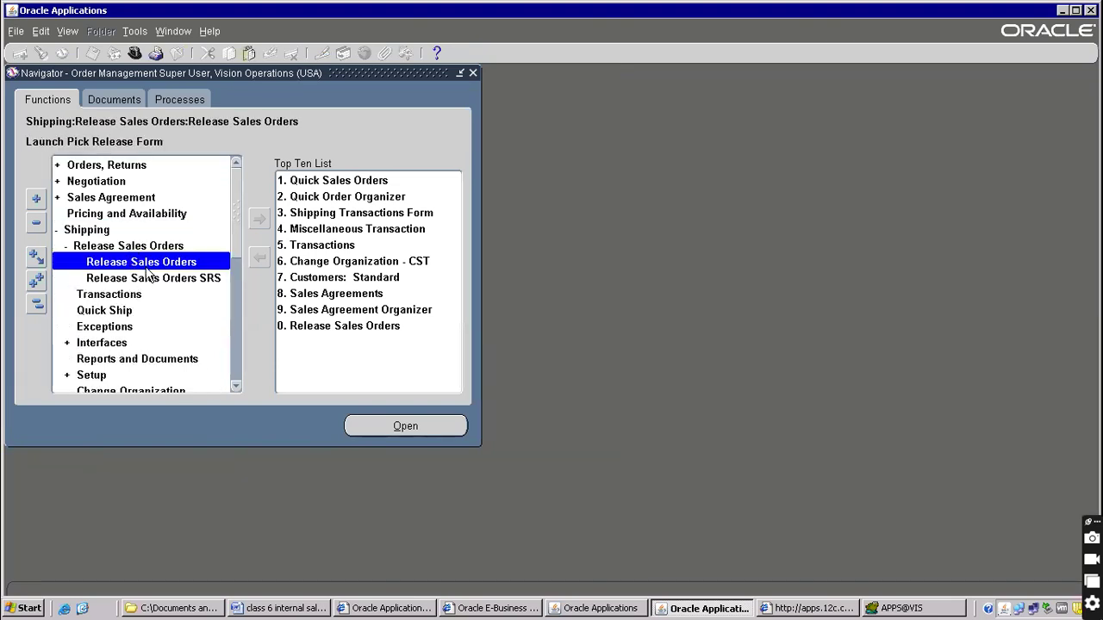
double_click(143, 262)
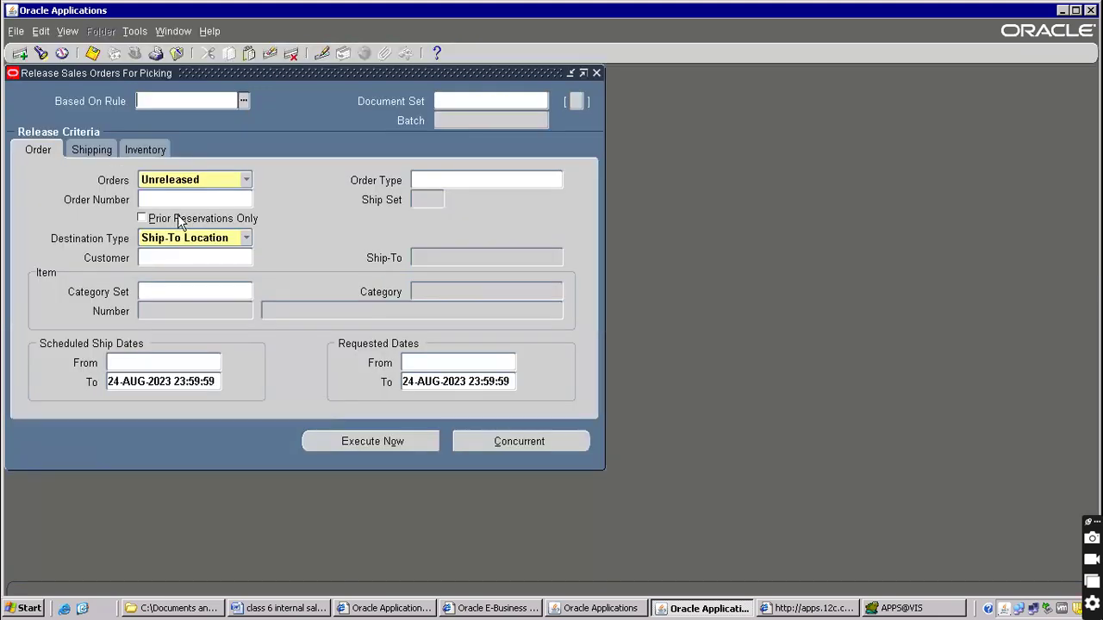
Base the pick release on the Standard rule, enter the sales order number and set the warehouse to M2.
text(standard)
click(173, 200)
text(70835)
click(145, 152)
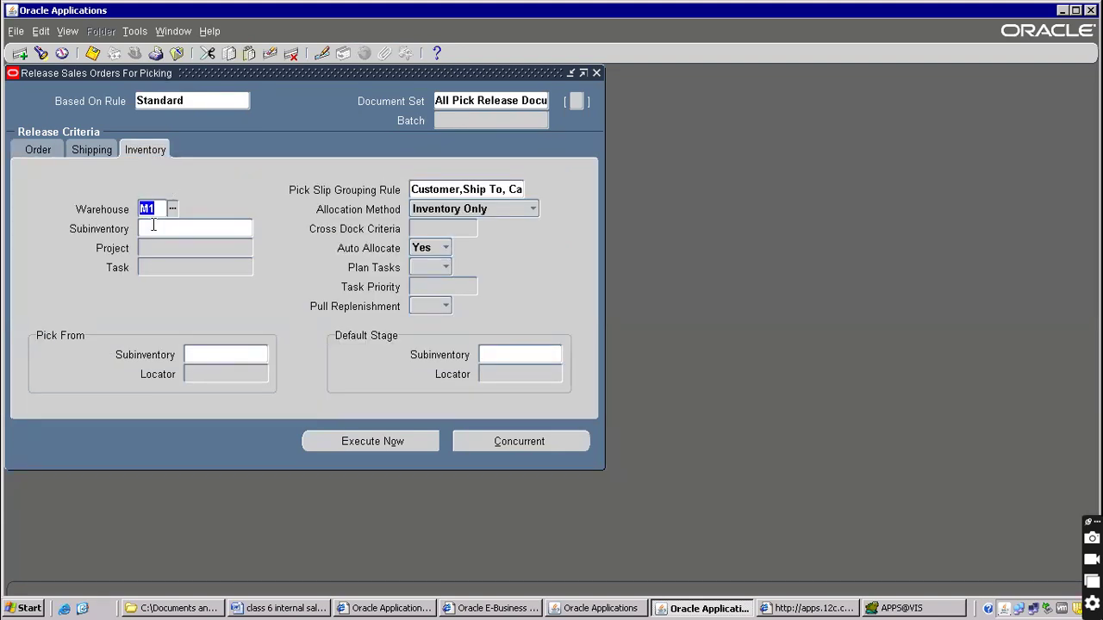
text(m2)
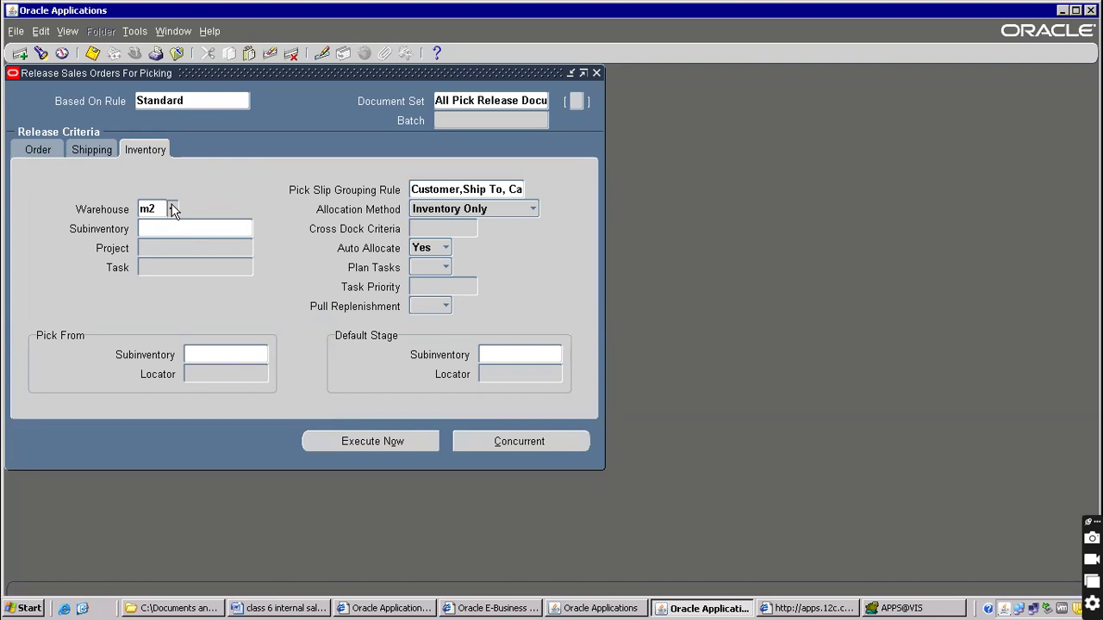
key(Tab)
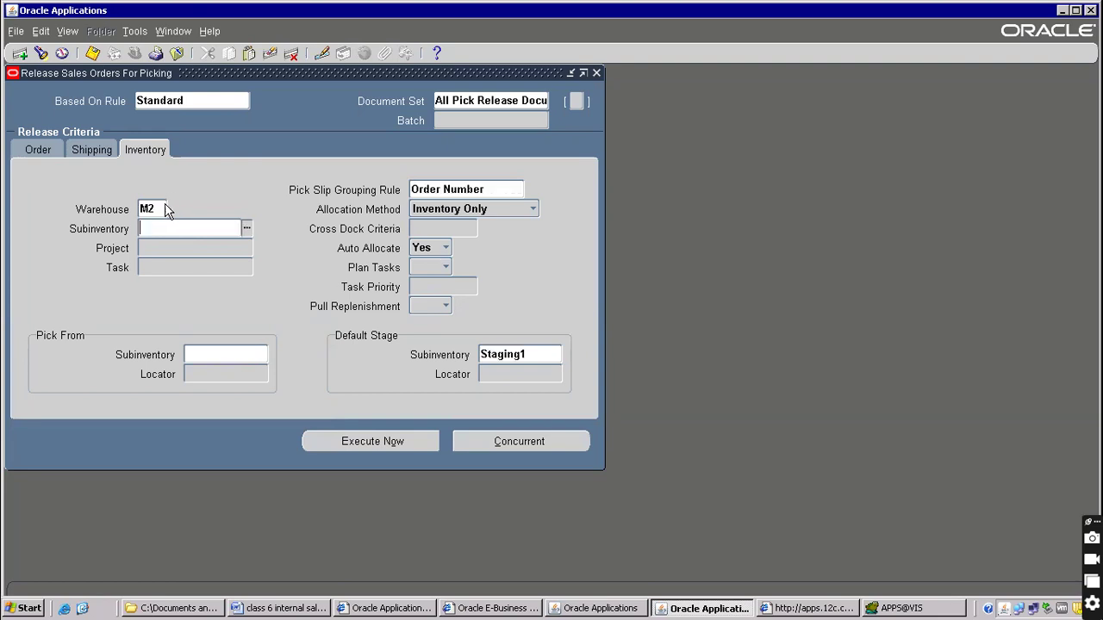
Set Autopack Delivery to Yes in the shipping criteria and check the Auto Ship confirm rule.
click(100, 149)
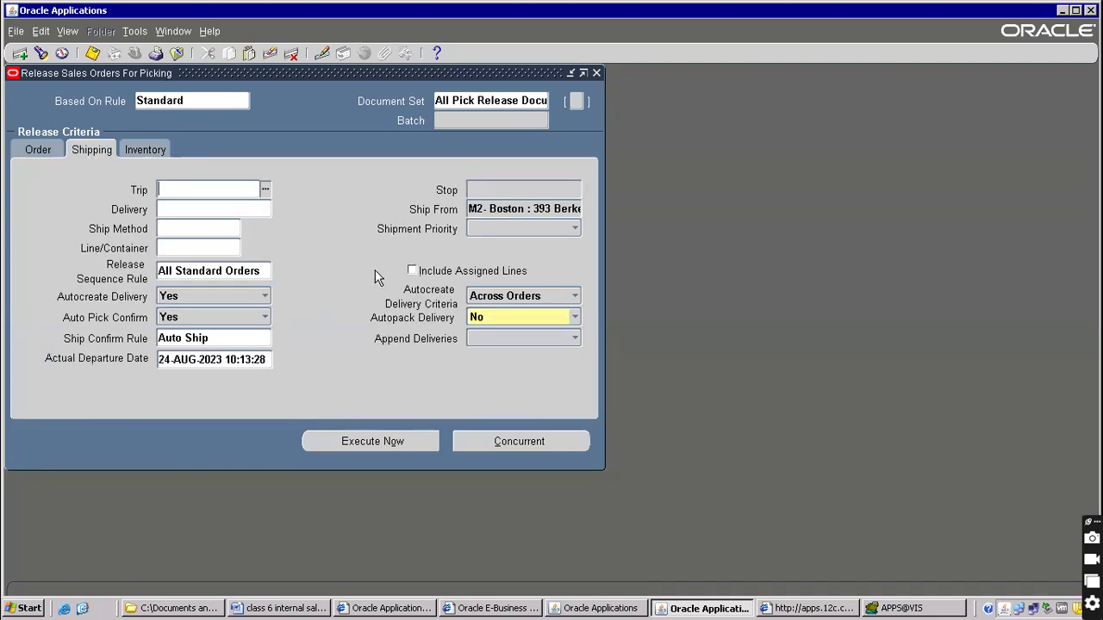
click(486, 317)
click(493, 340)
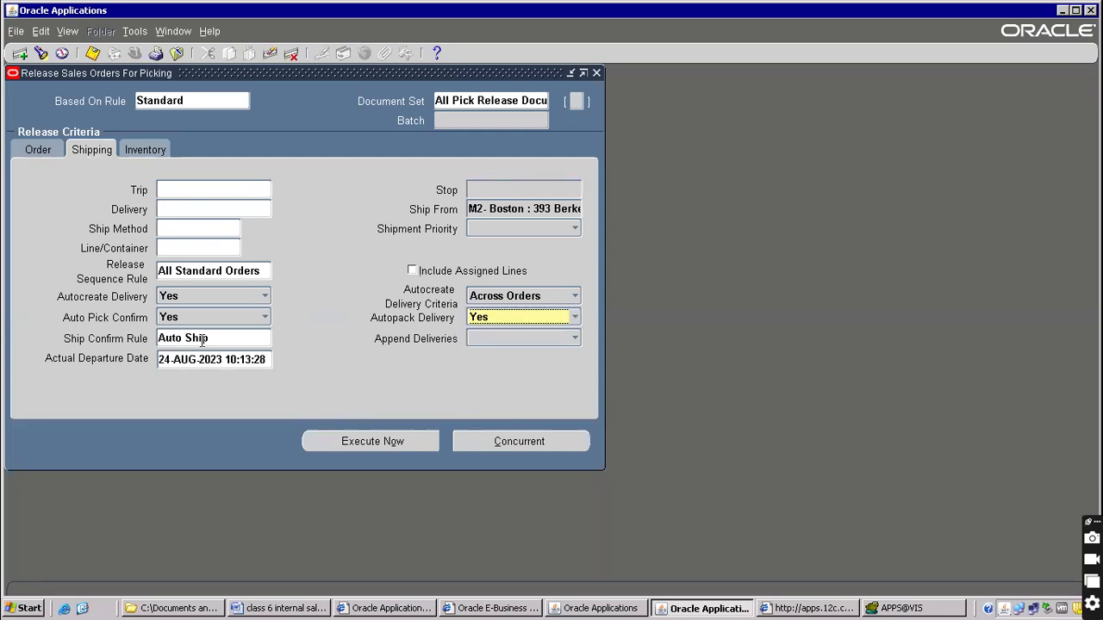
click(237, 336)
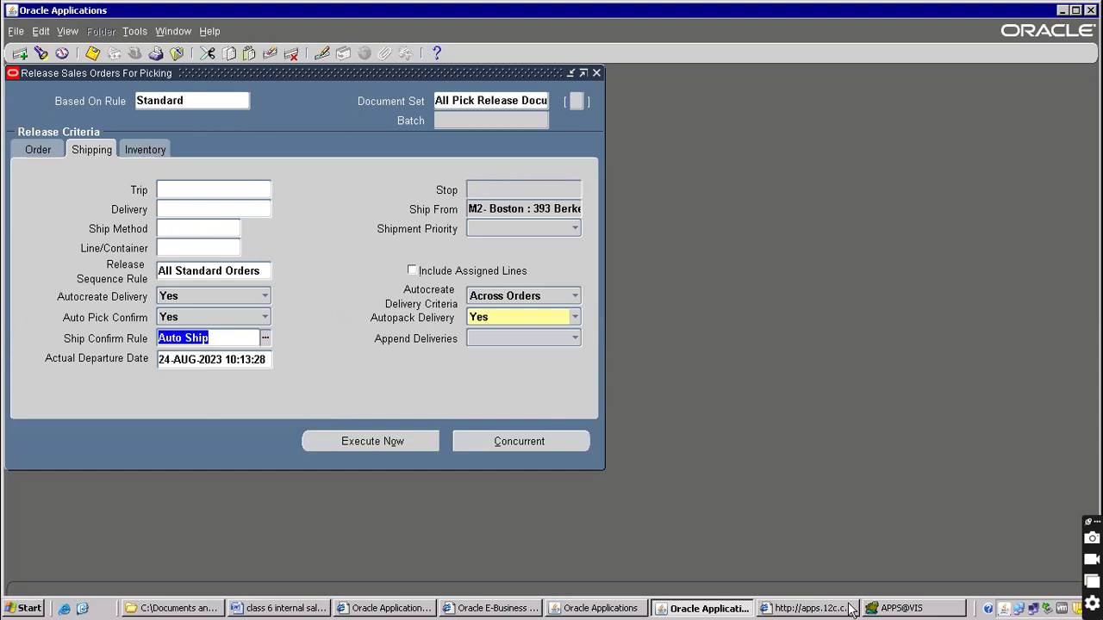
Switch to the Word notes and select the "Pick release" and "Shipping" lines to point out both stages.
click(280, 608)
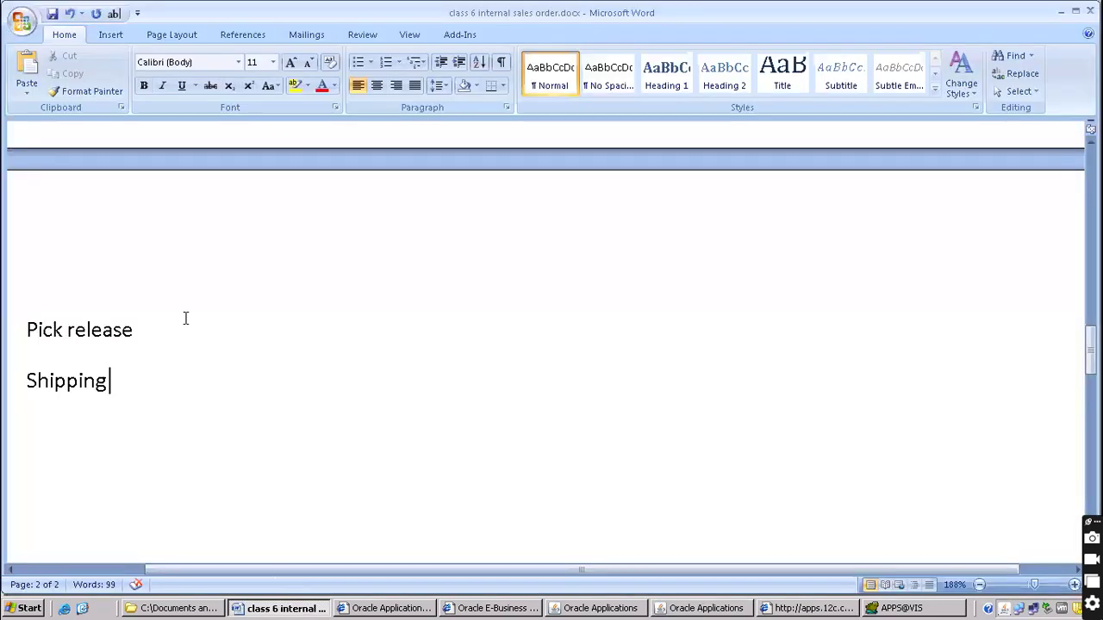
drag(26, 328, 141, 380)
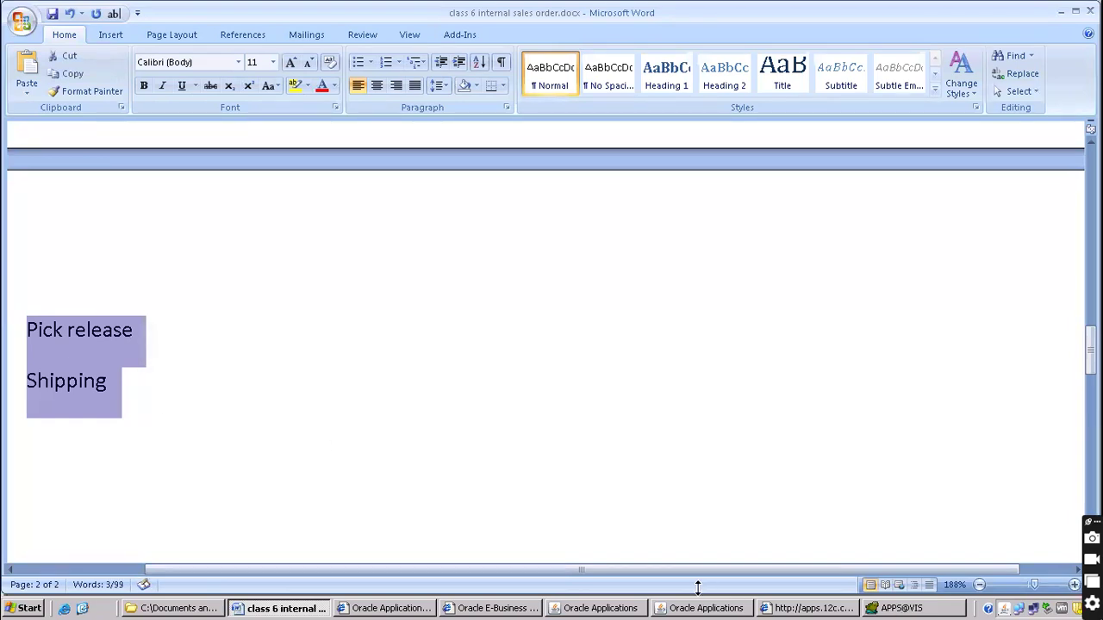
Switch back to Oracle Applications, execute the pick release immediately and acknowledge the resulting note.
click(671, 609)
click(384, 441)
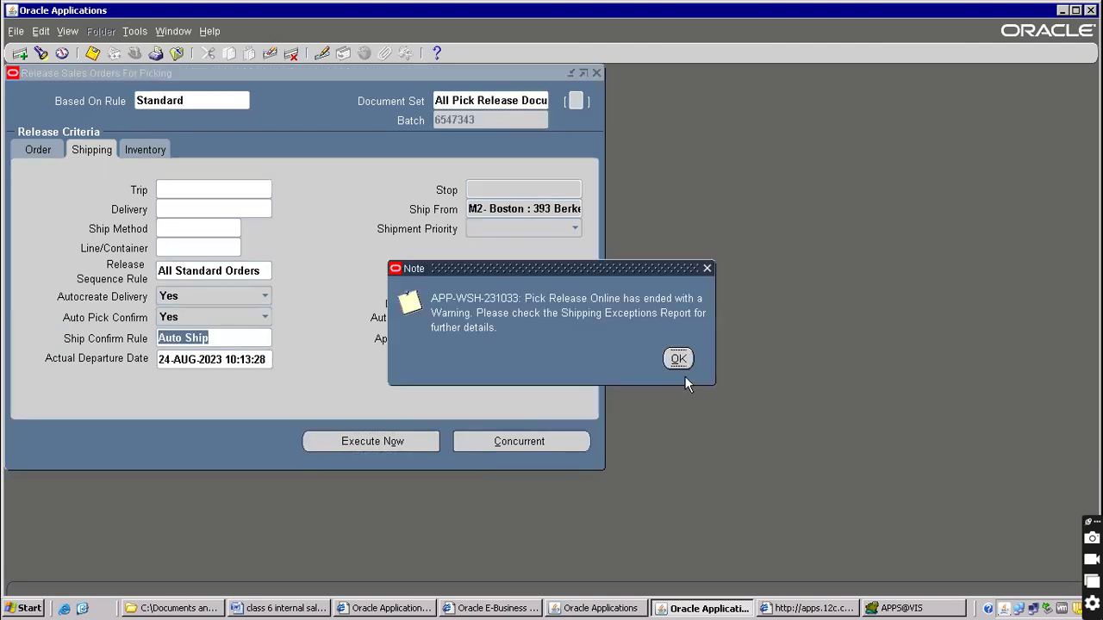
click(679, 361)
Open the concurrent requests list and examine the Pick Slip Report and Interface Trip Stop requests.
click(79, 33)
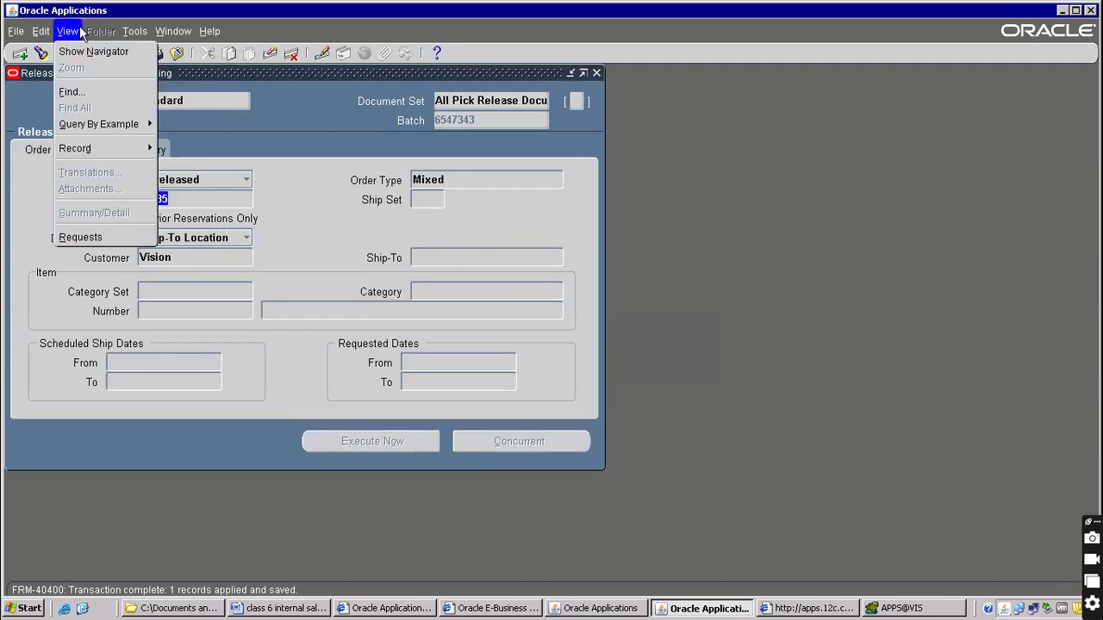
click(86, 237)
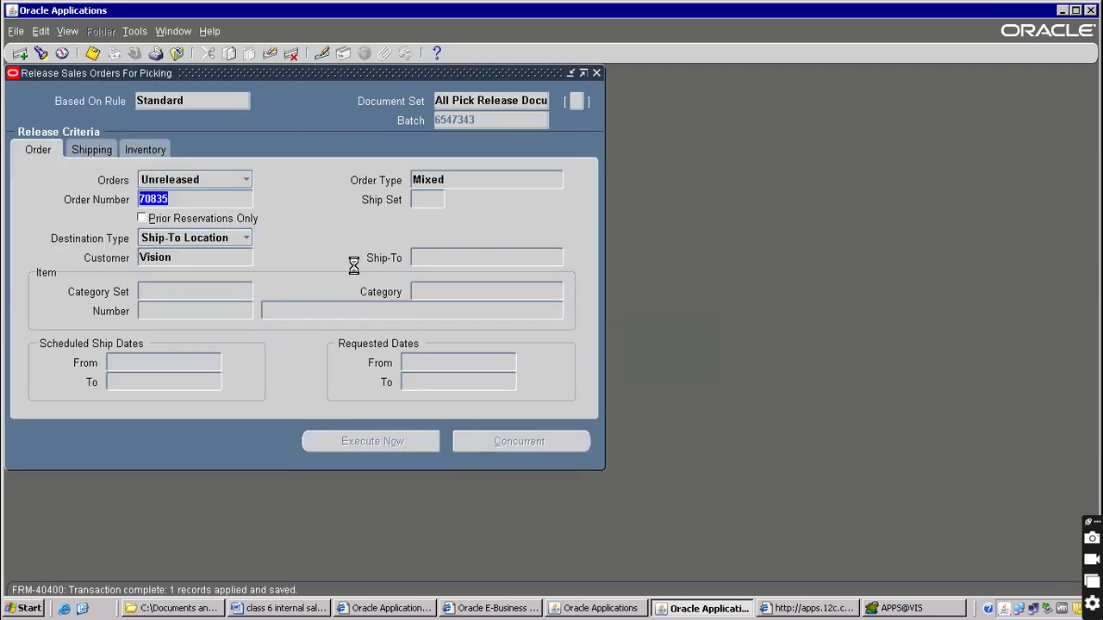
click(462, 422)
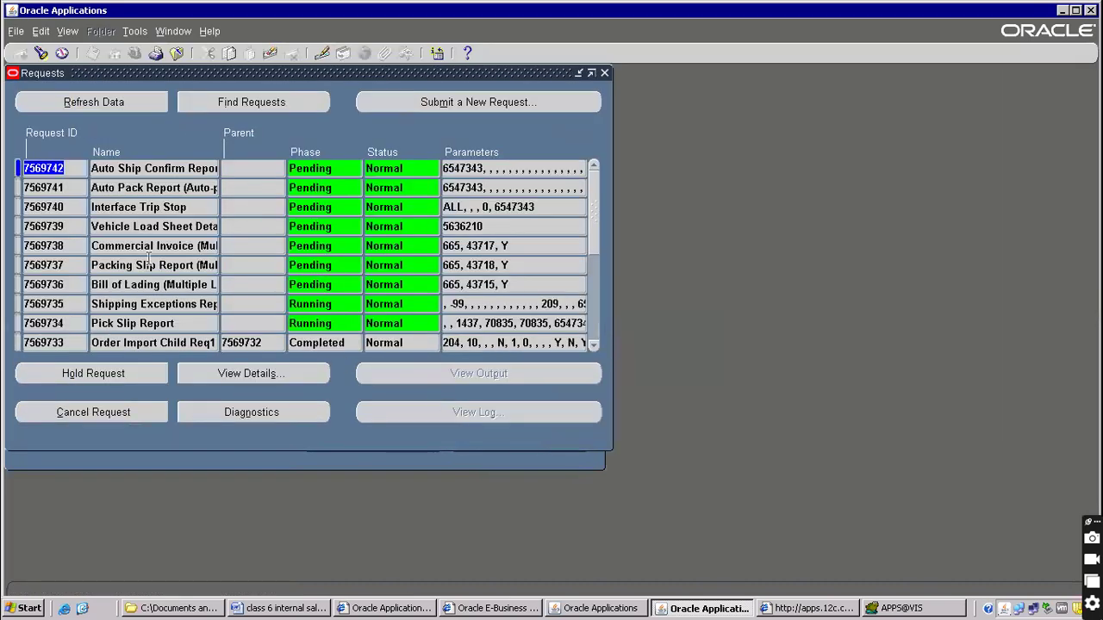
click(145, 323)
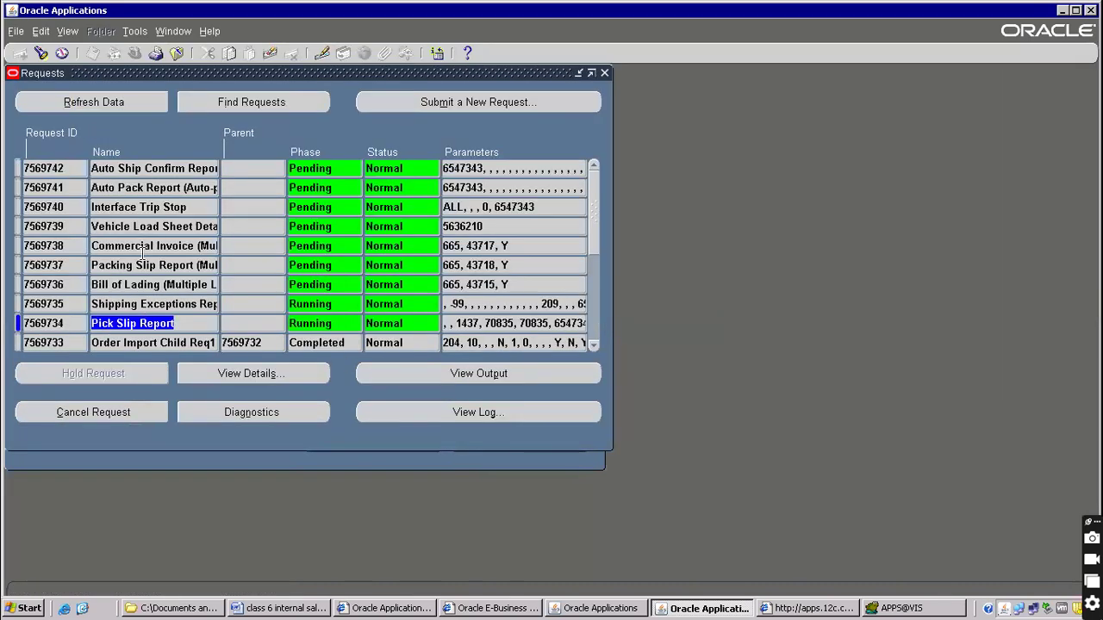
click(149, 211)
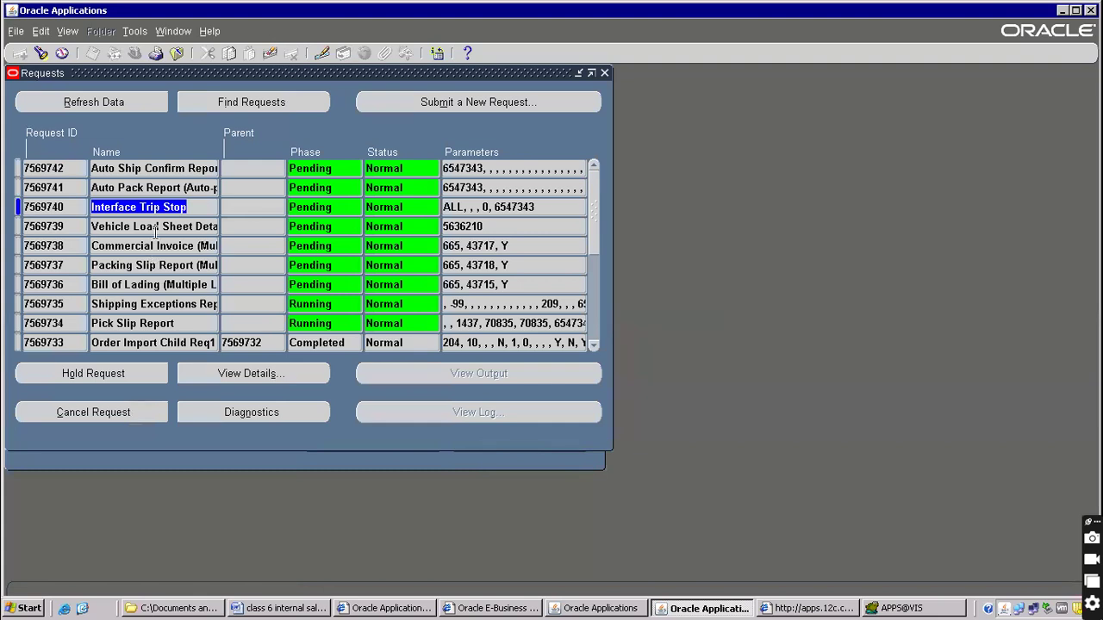
Refresh the requests list to track the shipping requests, including Interface Trip Stop, and close the list.
click(108, 103)
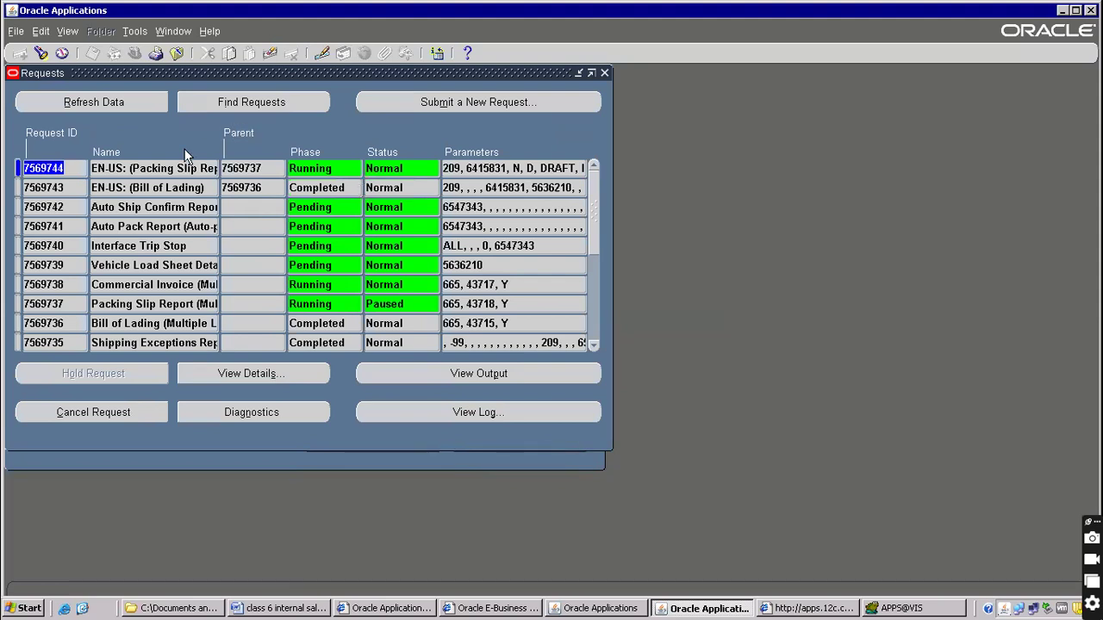
click(80, 104)
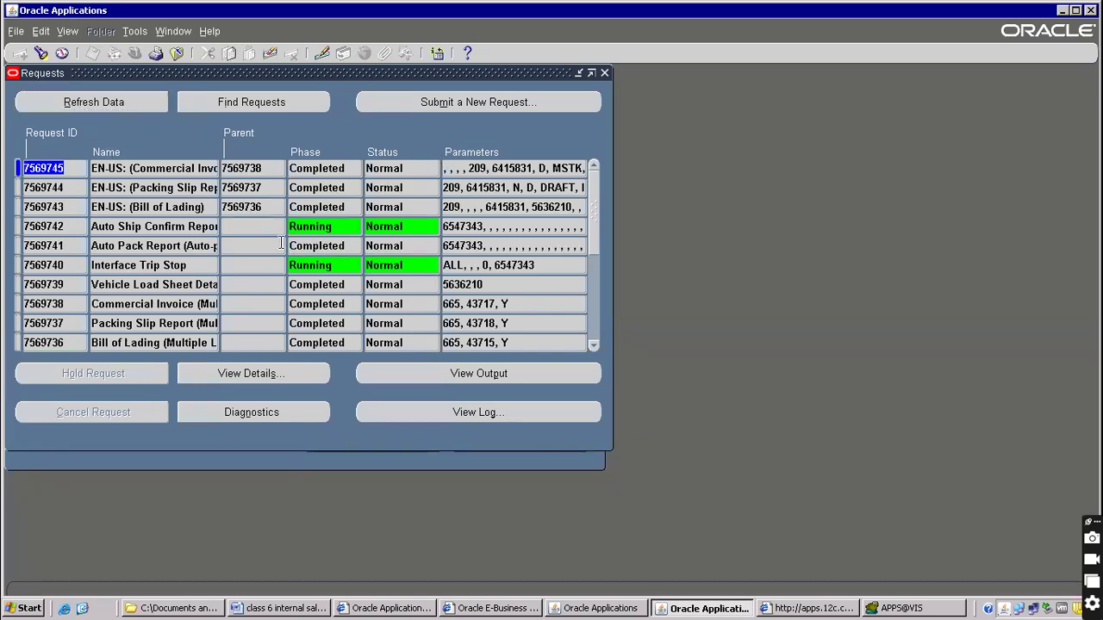
click(184, 265)
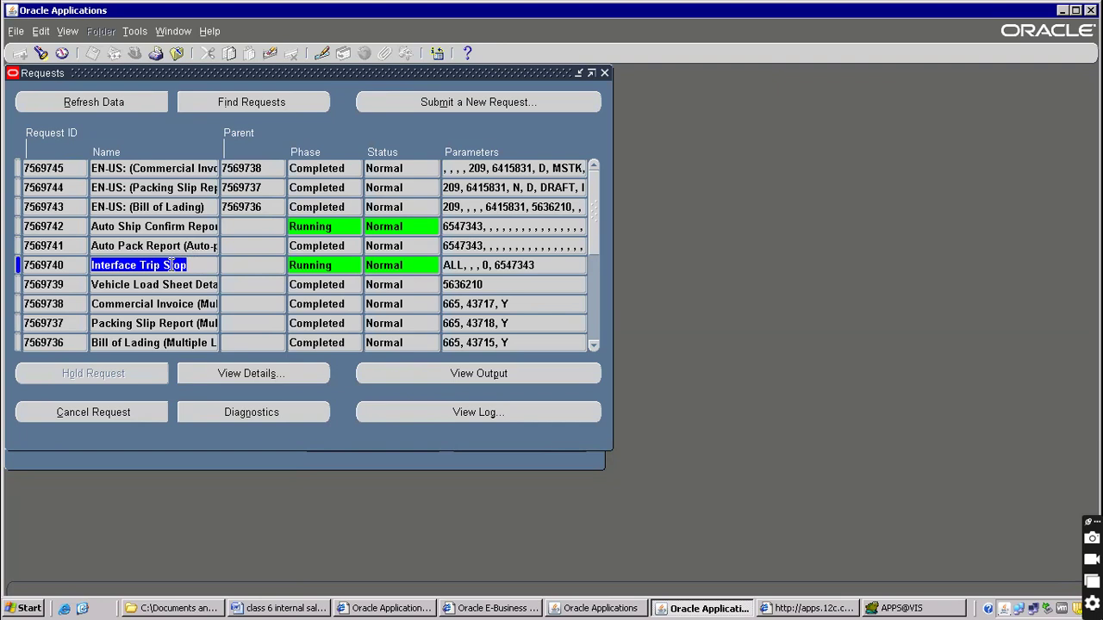
click(79, 107)
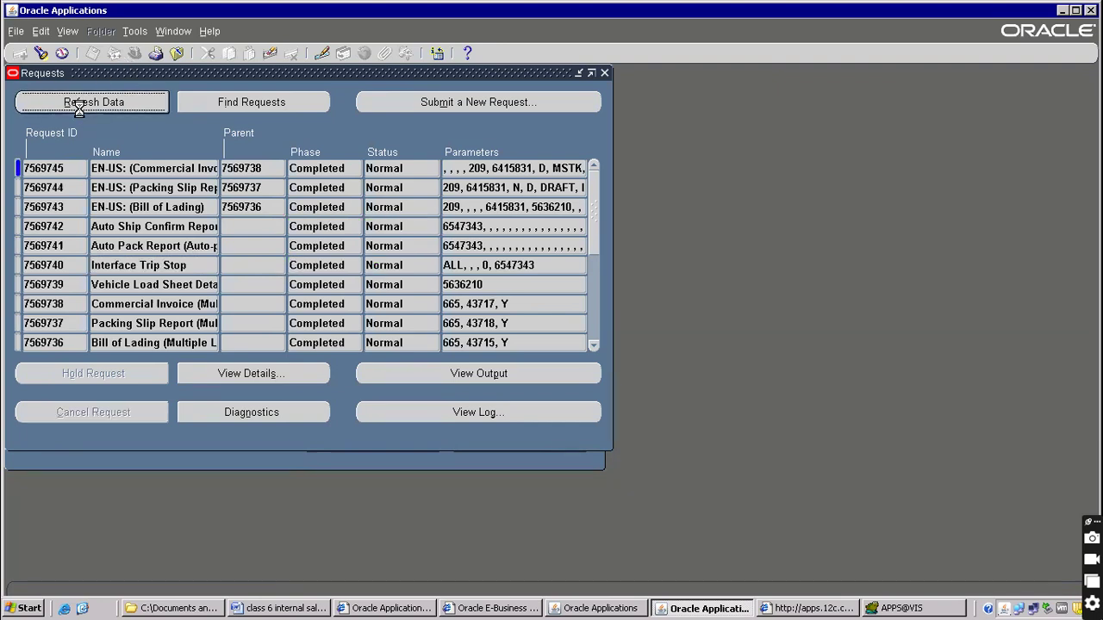
click(600, 74)
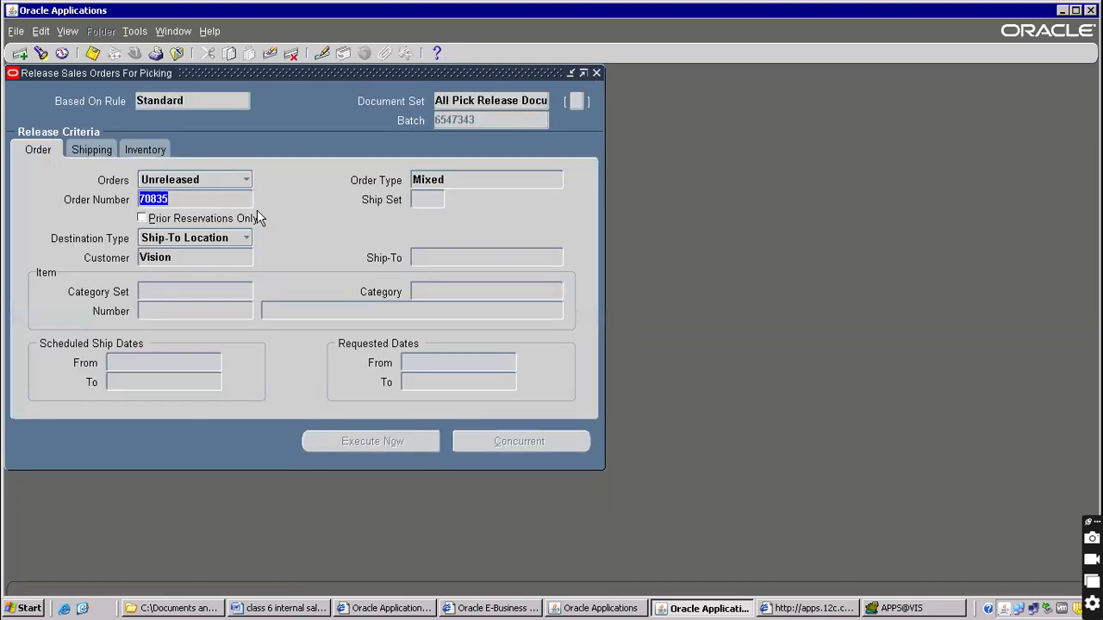
Copy the order number from the pick release form, close that form and open the Sales Orders form in query mode.
right_click(161, 201)
click(188, 231)
click(180, 53)
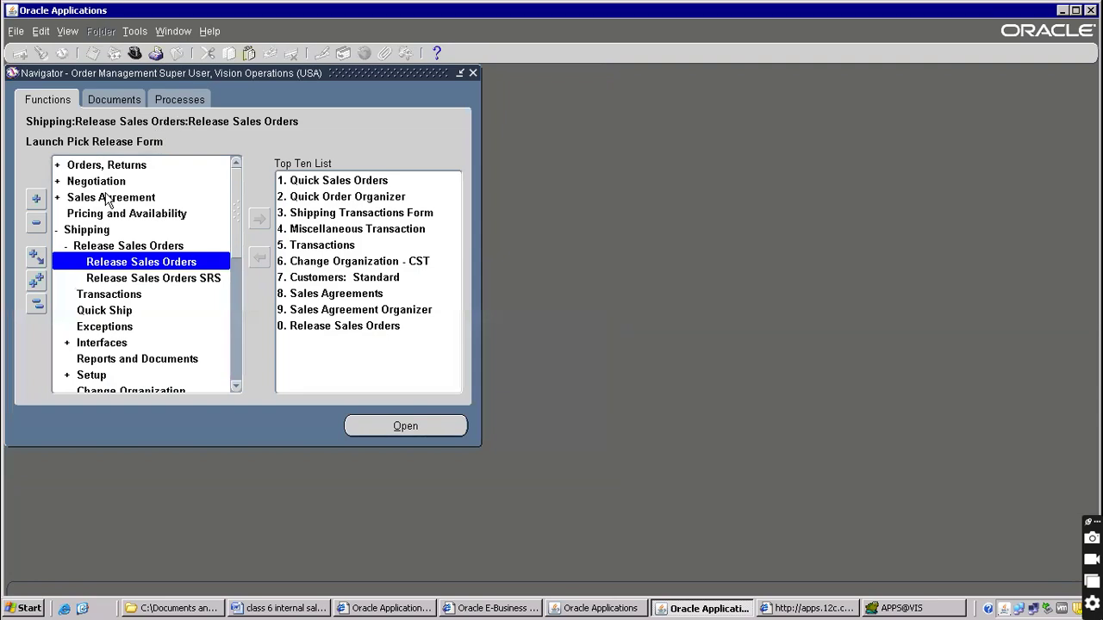
double_click(86, 167)
click(86, 180)
click(103, 199)
double_click(103, 201)
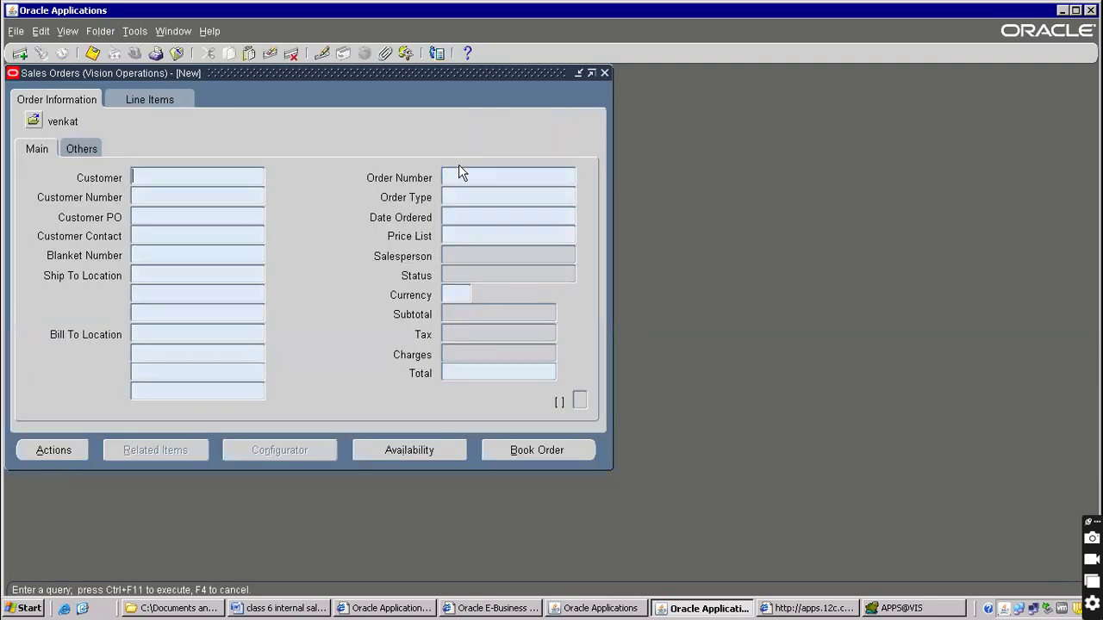
Query the internal sales order by its order number and check the shipped quantity on its line.
text(70835)
key(ctrl+F11)
click(152, 97)
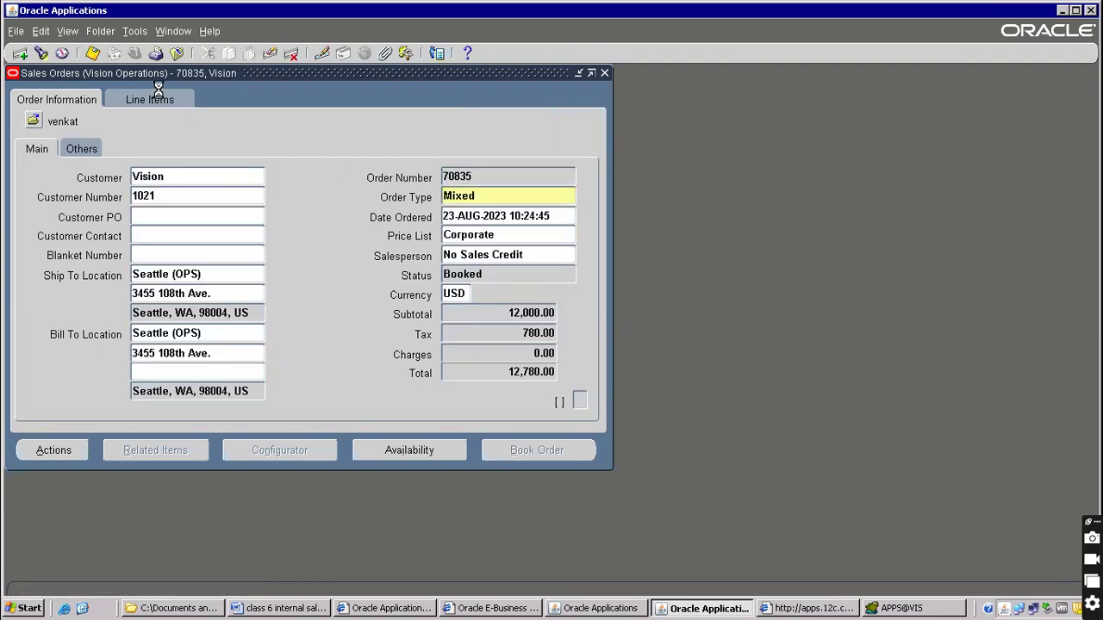
drag(207, 362, 339, 322)
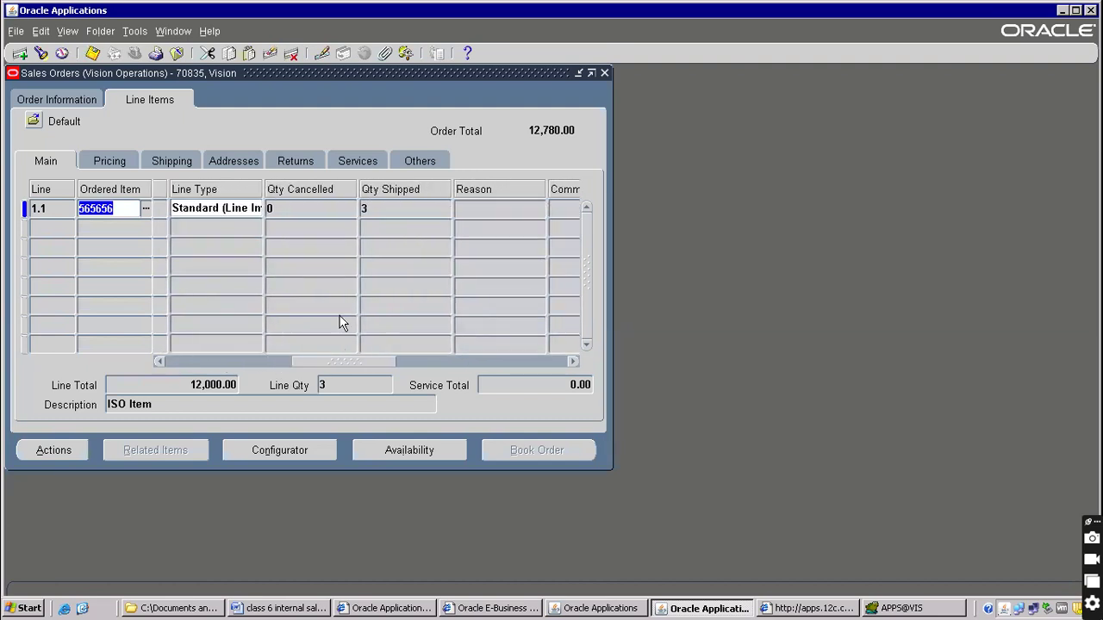
click(379, 208)
Examine the line's Order Source Reference and compare it with the requisition query in Toad before returning to the order line.
drag(330, 362, 474, 369)
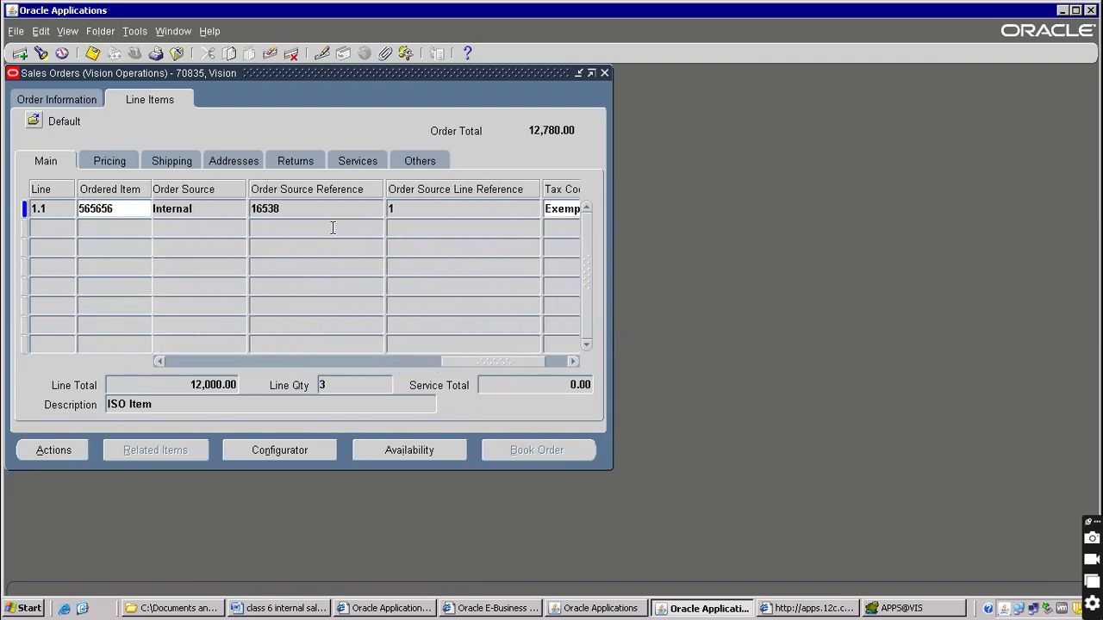
click(291, 212)
click(903, 608)
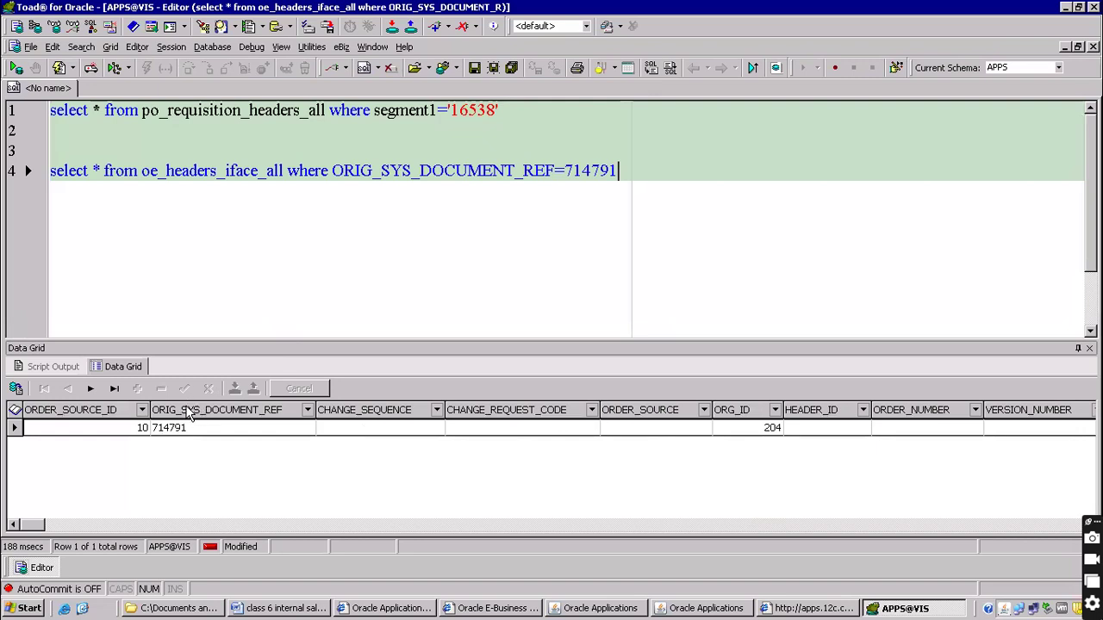
click(707, 608)
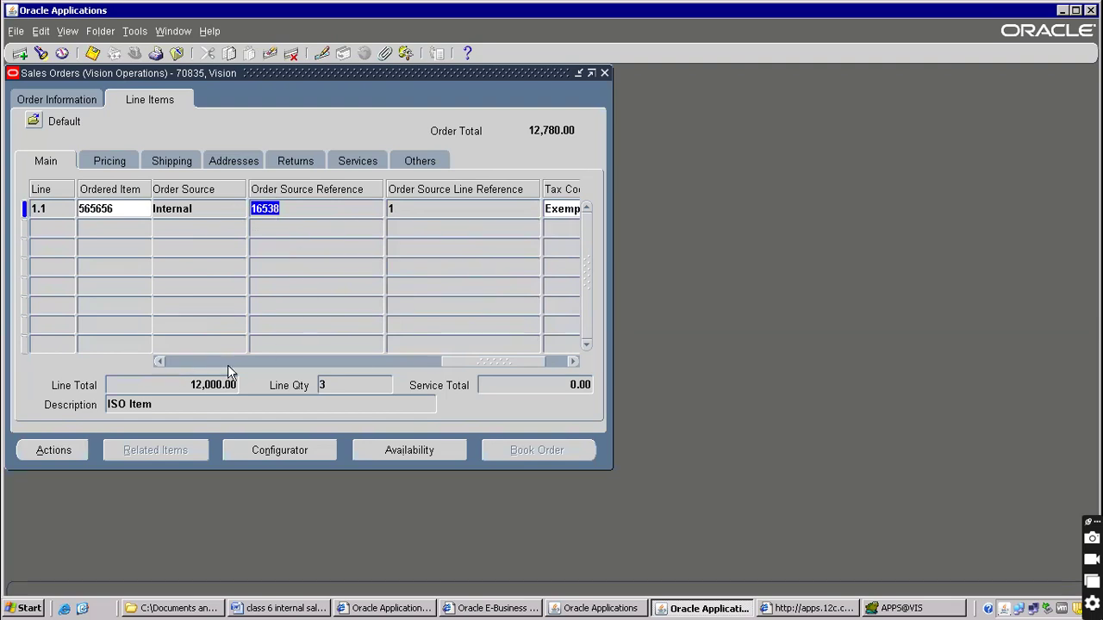
drag(460, 361, 622, 360)
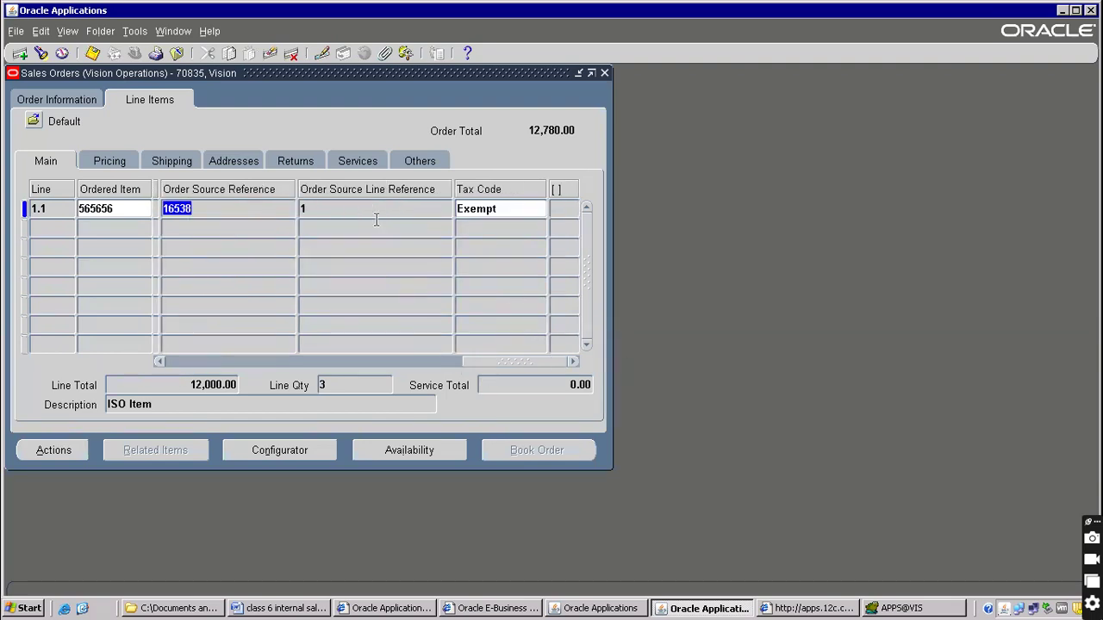
Review the order line's shipping details, including its warehouse, source type and schedule dates.
click(133, 165)
click(161, 164)
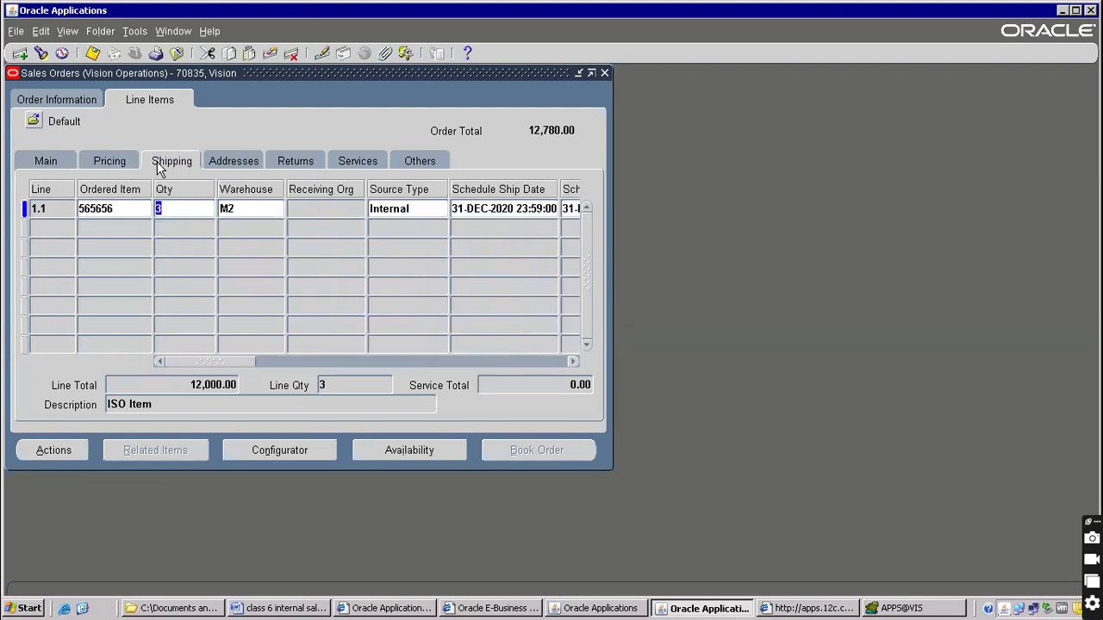
drag(225, 360, 247, 351)
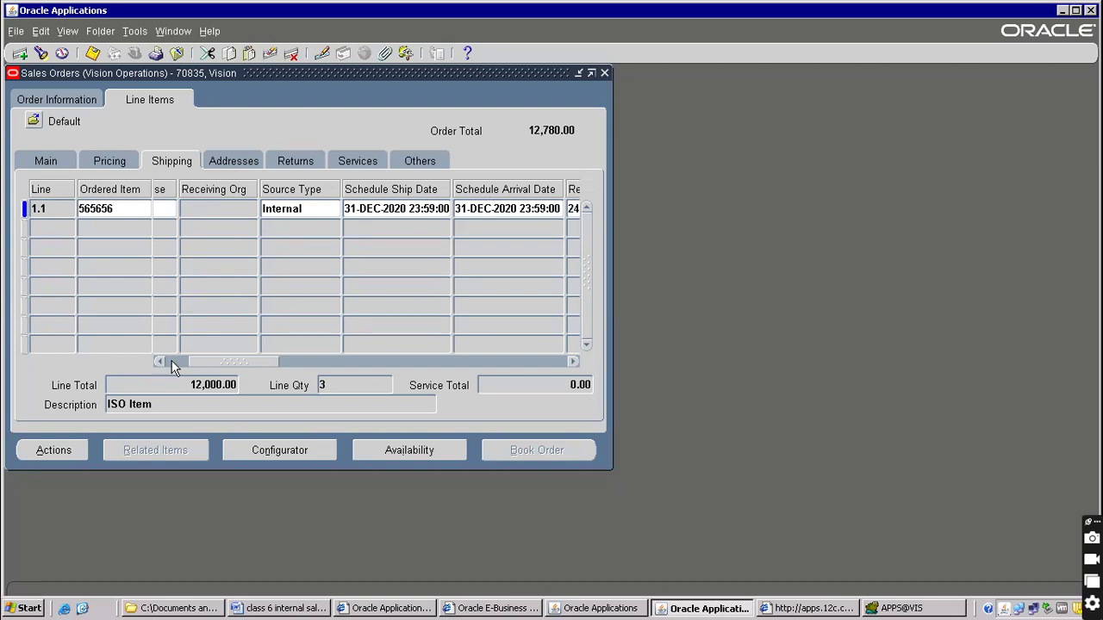
drag(221, 361, 368, 101)
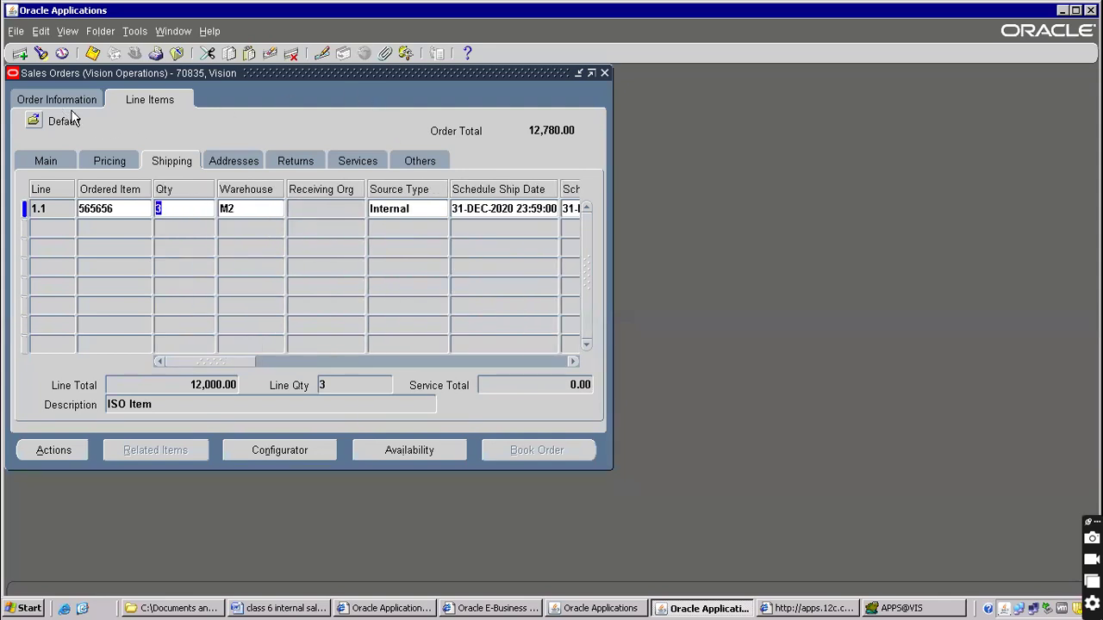
Switch to the Word notes, add a dashed line after "Shipping" and save the document.
click(321, 608)
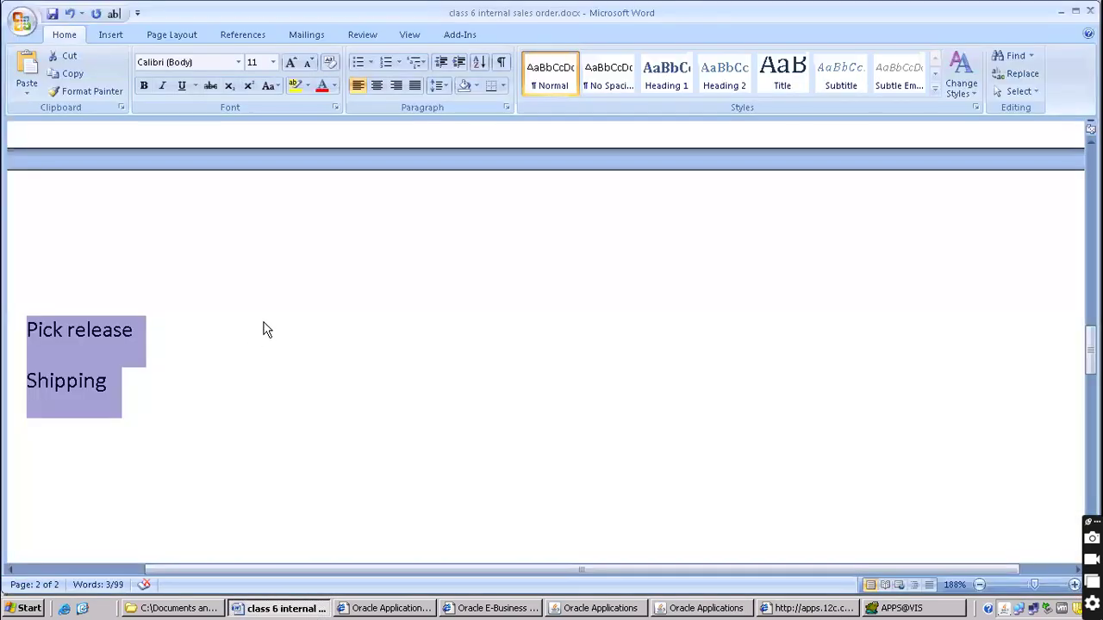
click(118, 380)
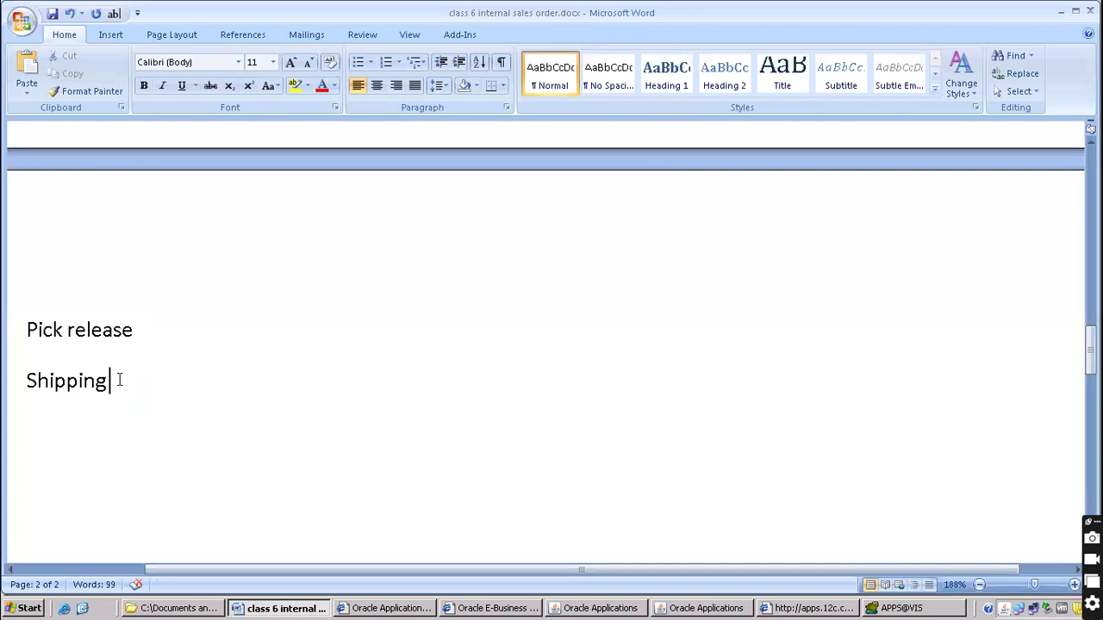
text(----------------)
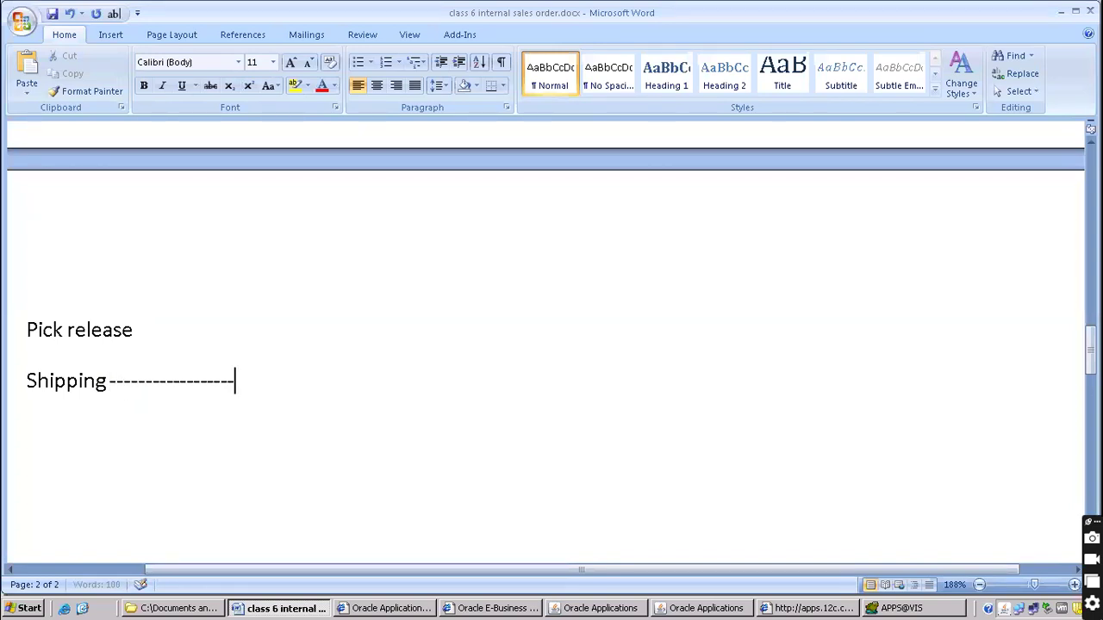
scroll(236, 300, up, 10)
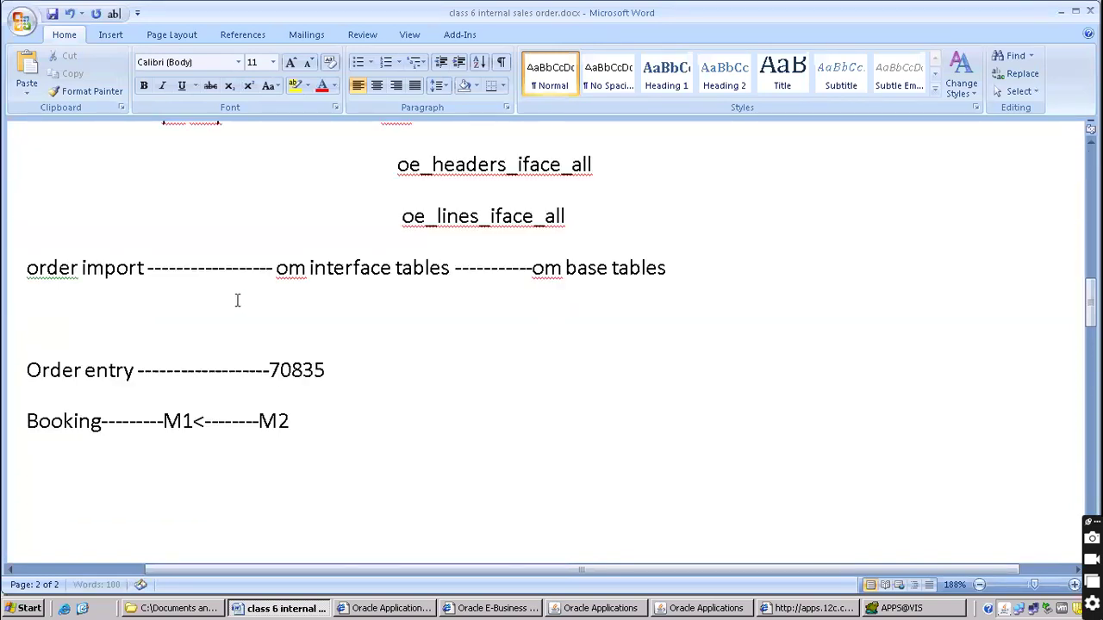
click(49, 16)
Select "M2" and "M1 Seattle" in turn in the notes' heading to point out the shipping and receiving organizations.
scroll(392, 411, up, 10)
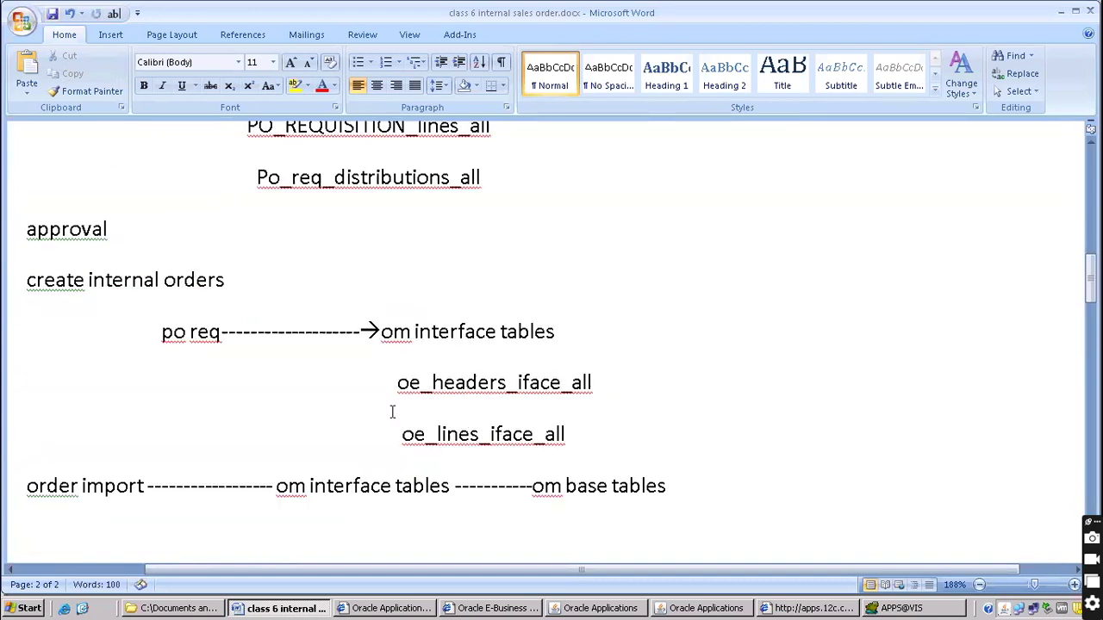
drag(598, 300, 640, 308)
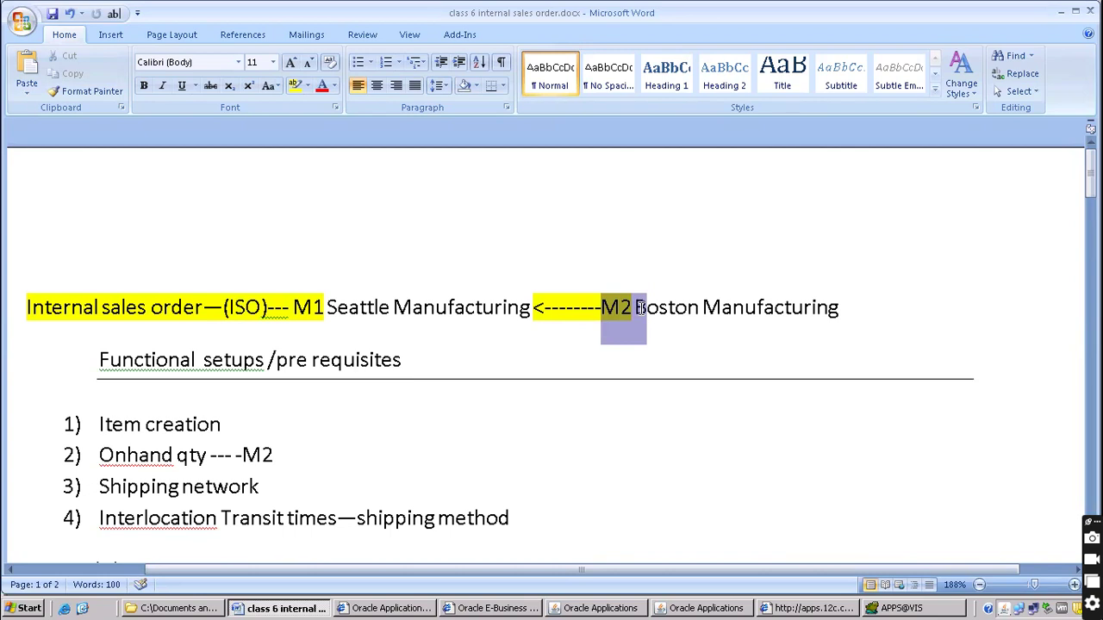
drag(641, 308, 641, 308)
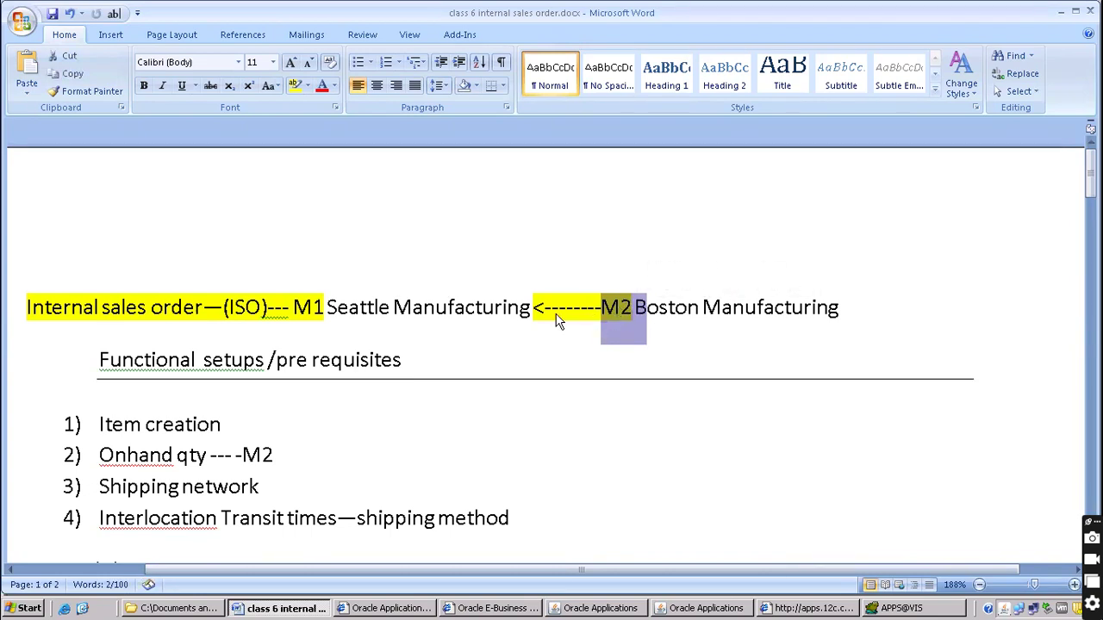
drag(299, 305, 398, 305)
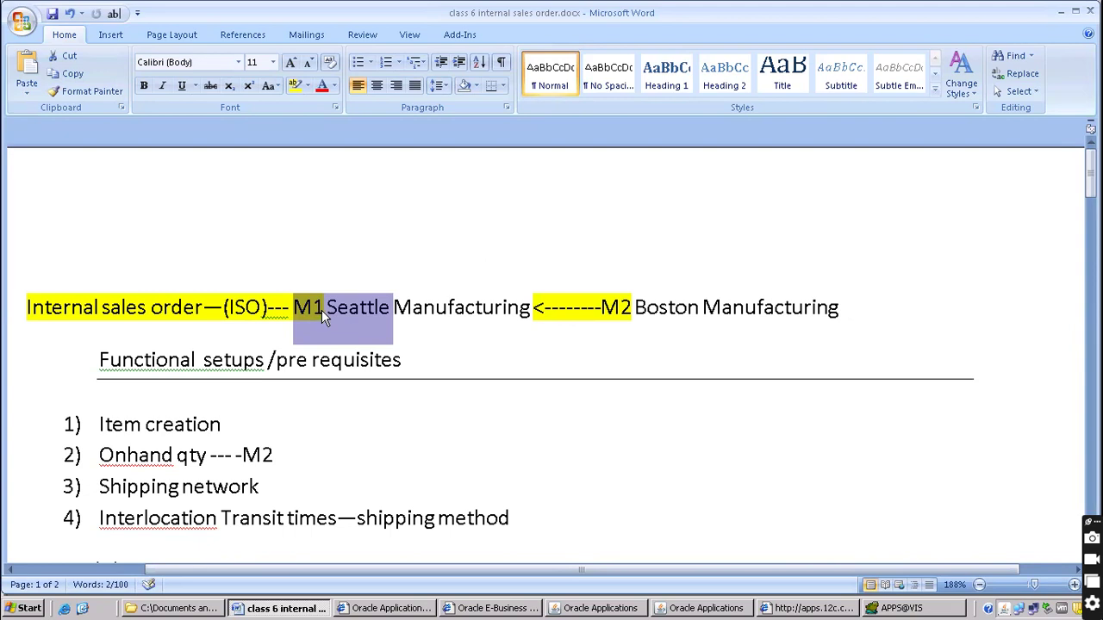
scroll(295, 345, down, 15)
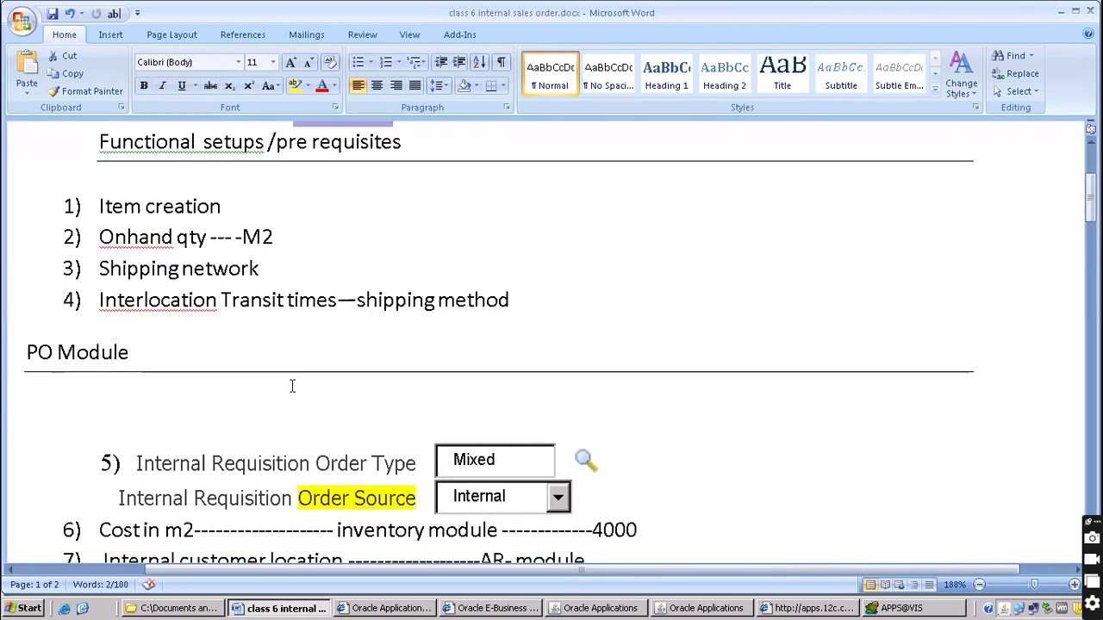
Add the line "PO receipt" below "Shipping" in the notes.
scroll(225, 429, down, 8)
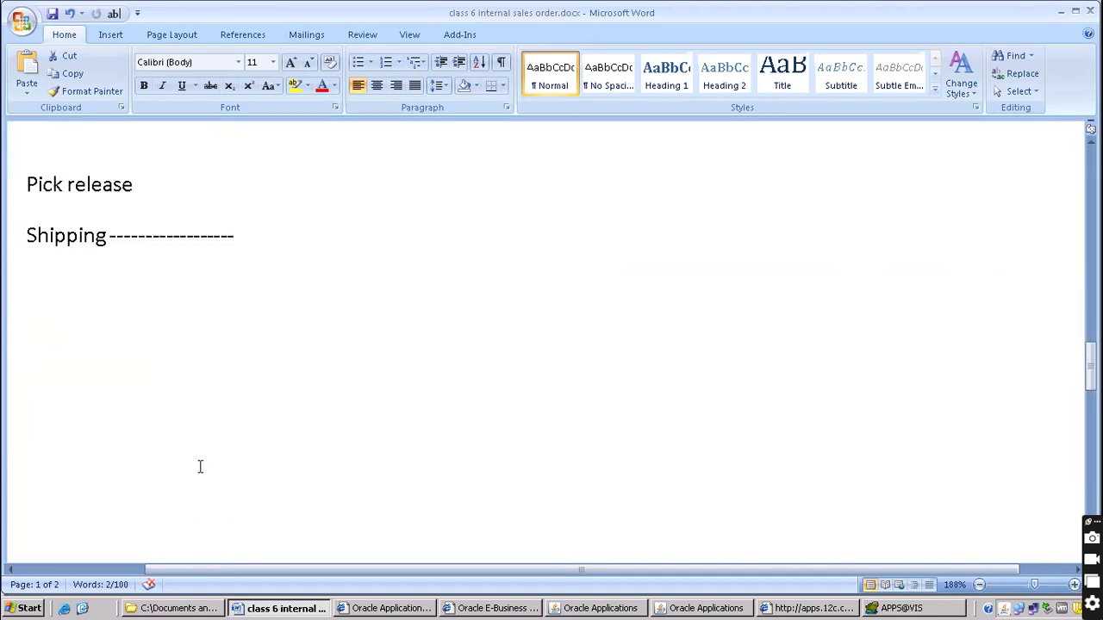
click(67, 288)
key(End)
key(Return)
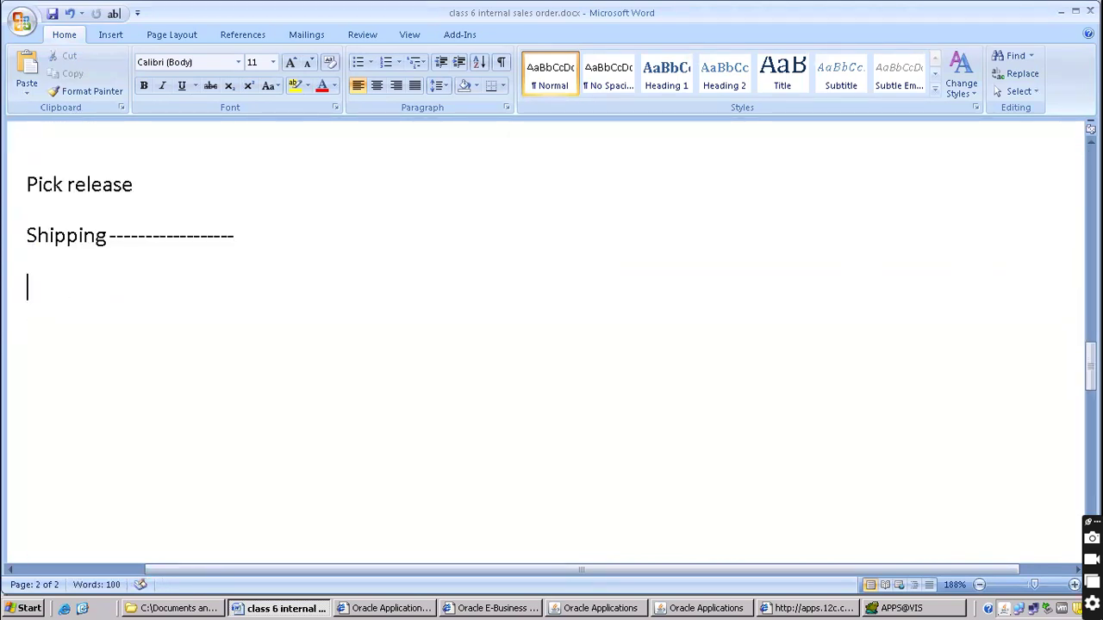
text(PO )
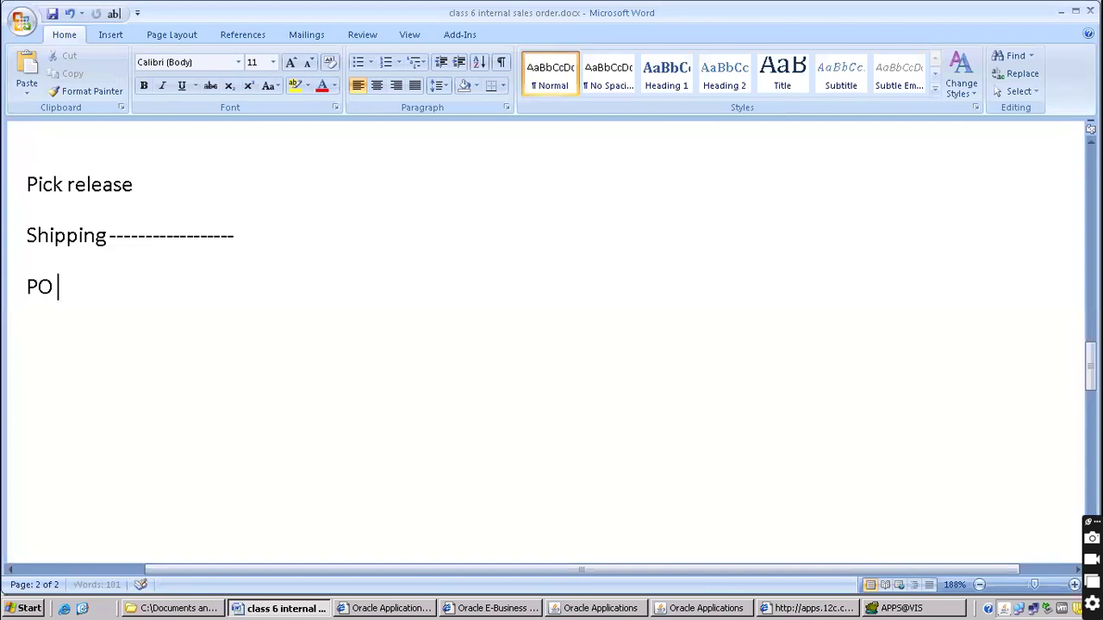
text(receipt)
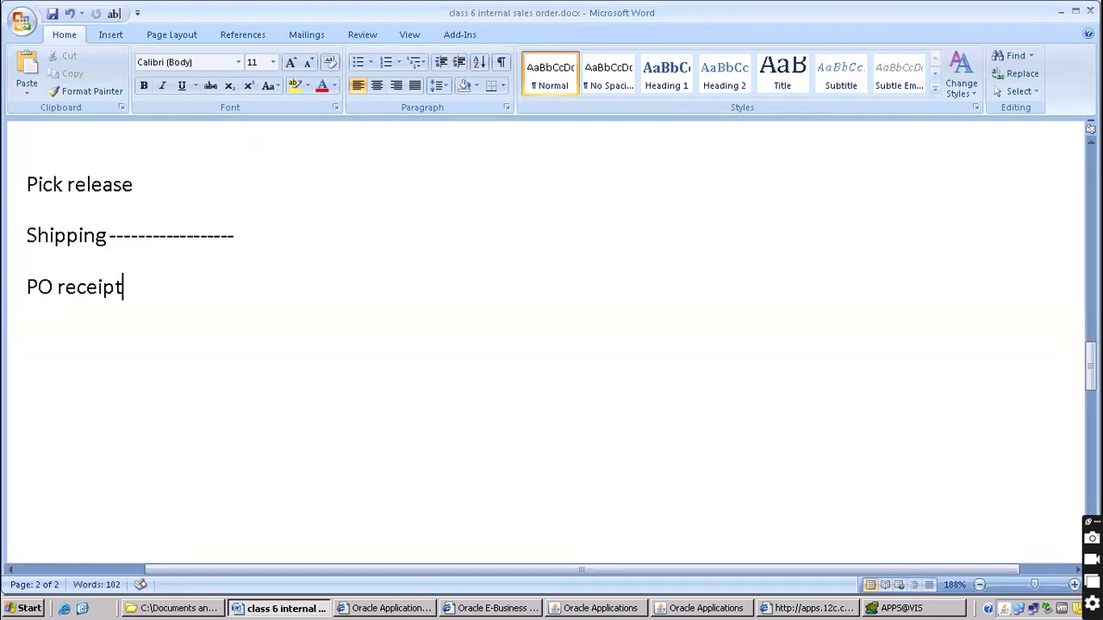
Switch back to Oracle Applications, close the sales order and change the responsibility to Purchasing, Vision Operations (USA).
click(671, 609)
click(175, 54)
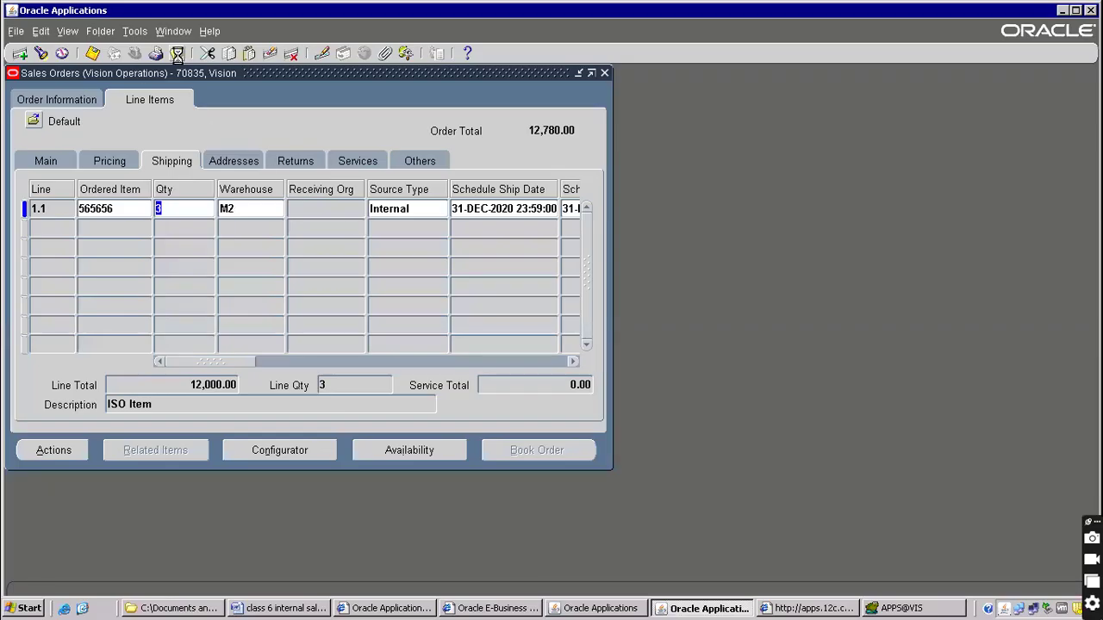
click(129, 53)
text(purchasing)
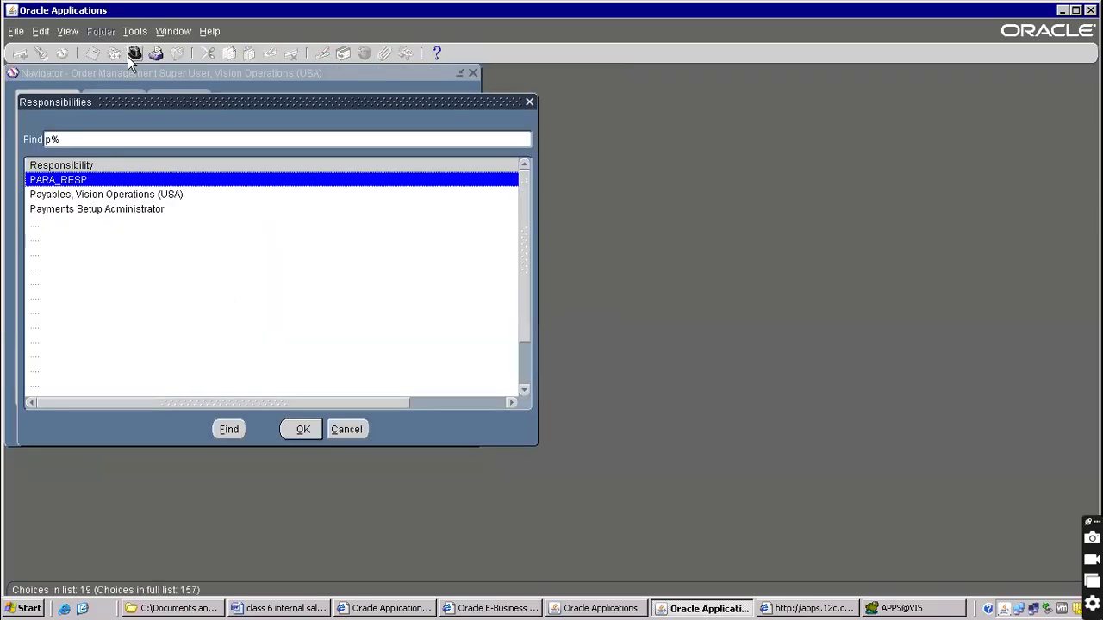
key(Down)
key(Down)
key(Down)
key(Down)
key(Up)
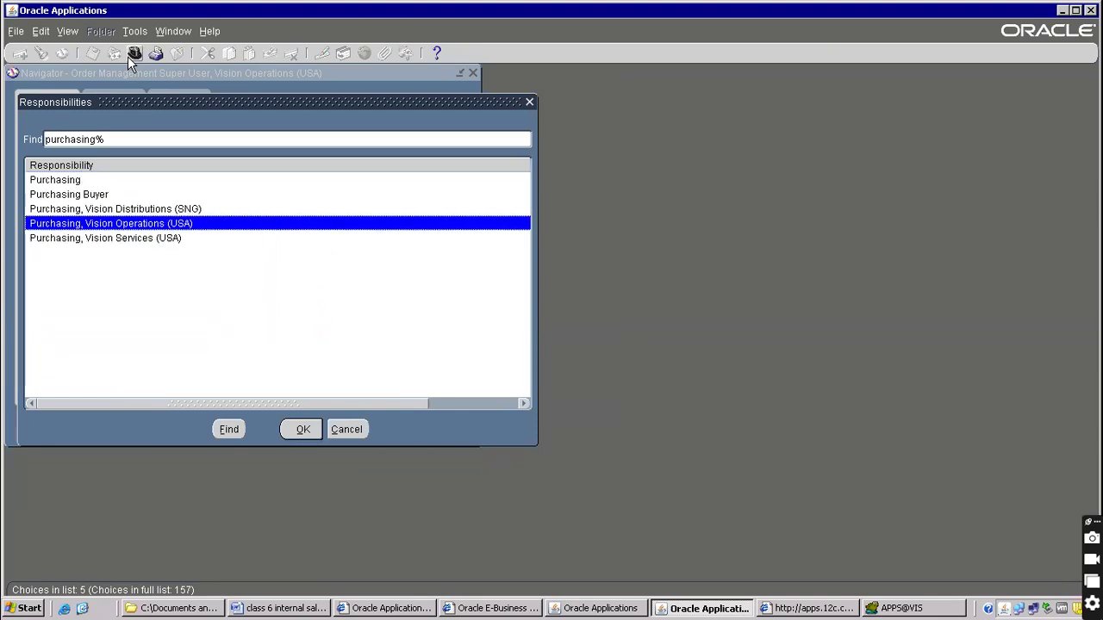
key(Return)
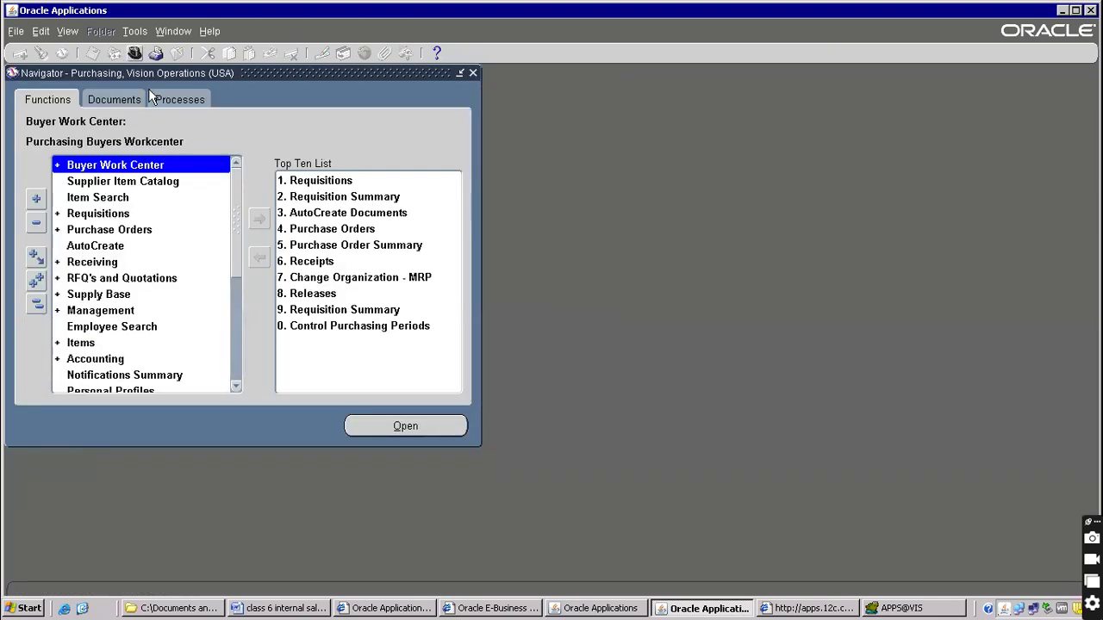
Expand Receiving in the Purchasing functions and open its Receipts form.
double_click(91, 262)
click(98, 278)
double_click(99, 279)
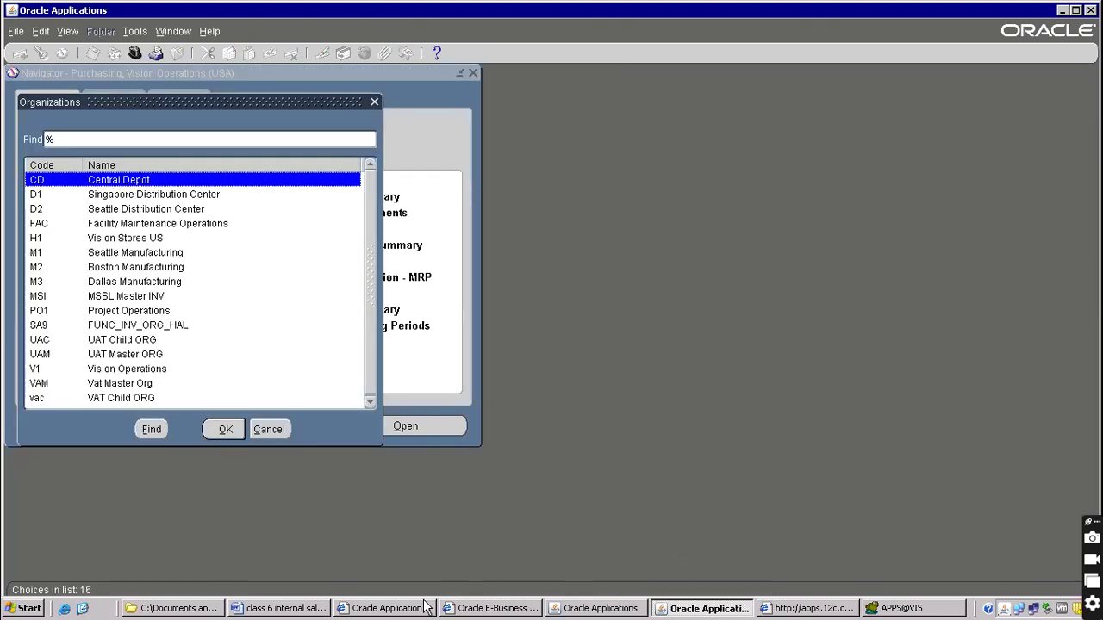
Switch to the Word notes and select "M1" in the heading to point out the receiving organization.
click(293, 608)
scroll(204, 256, up, 15)
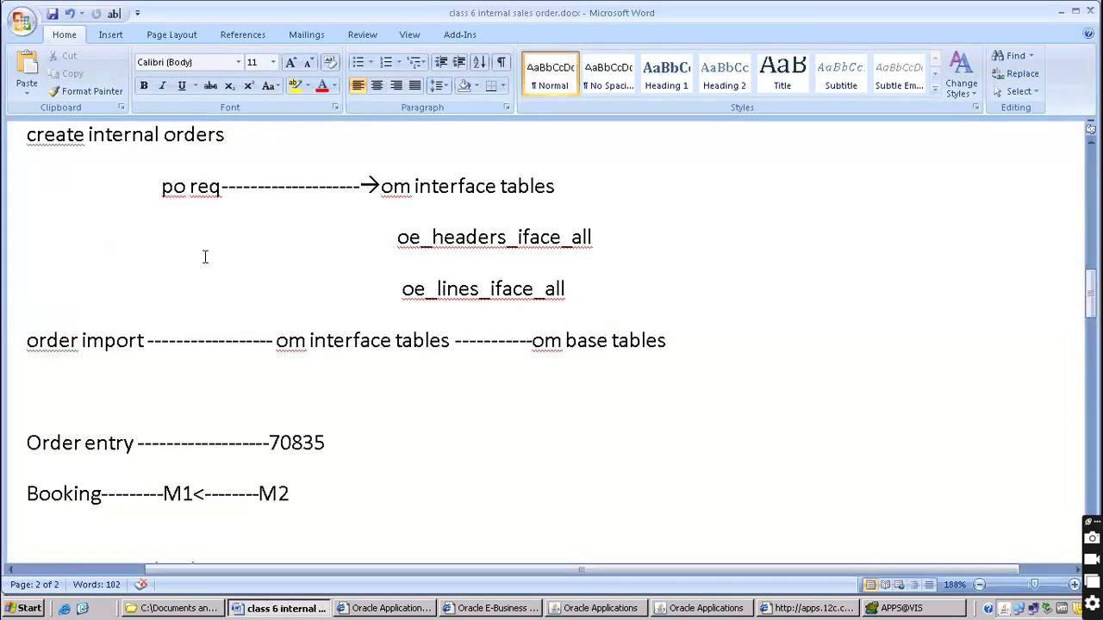
drag(292, 307, 330, 307)
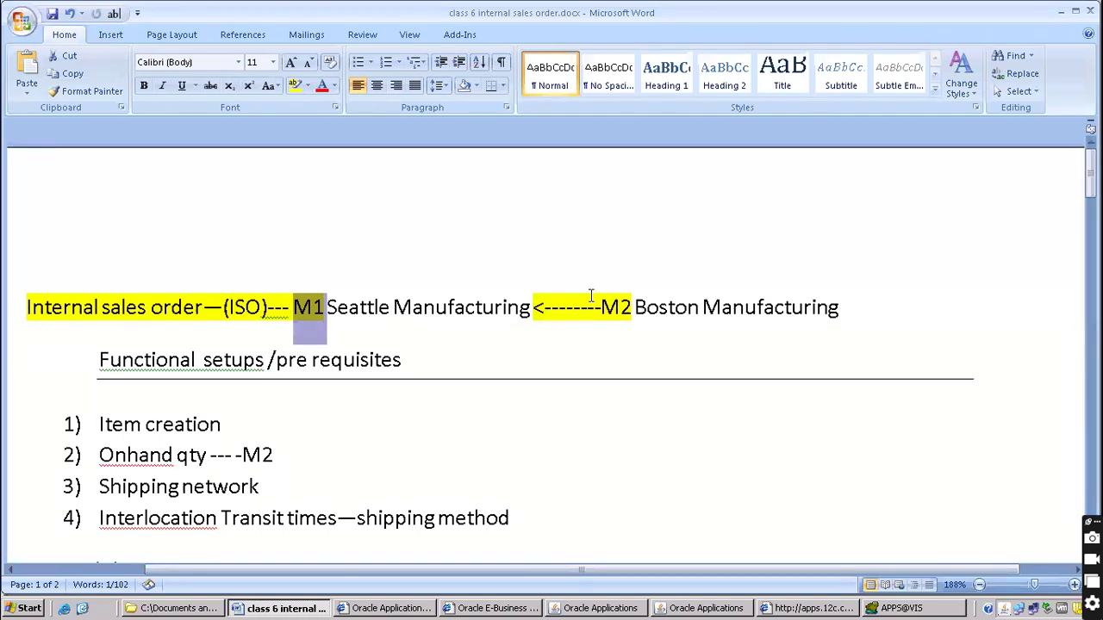
scroll(370, 428, down, 20)
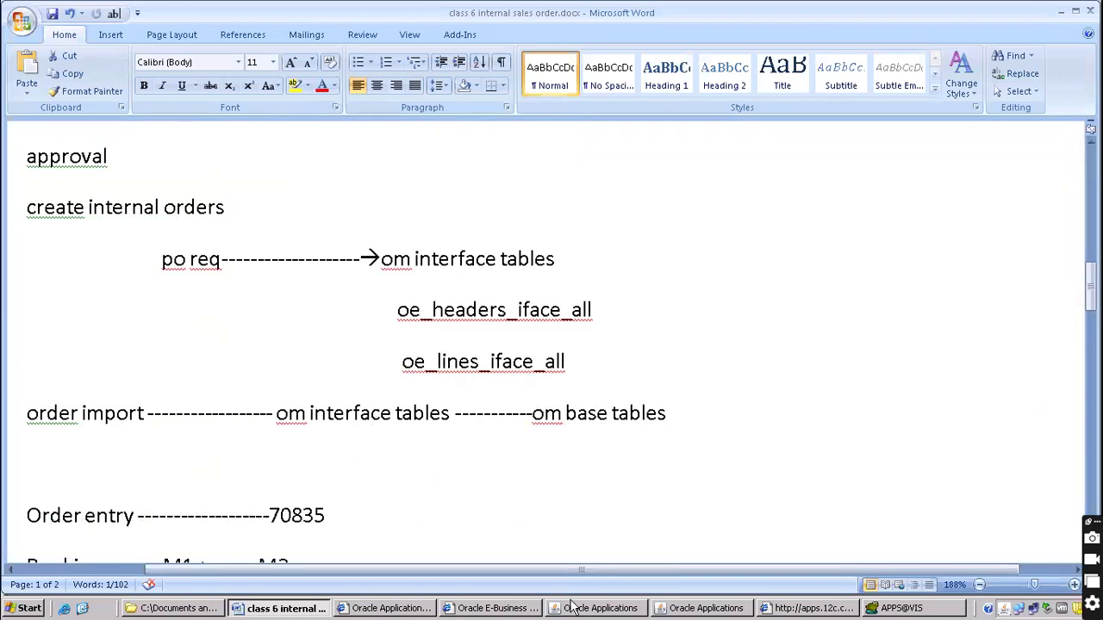
Switch back to Oracle Applications and choose organization M1, Seattle Manufacturing, for the receipts.
click(712, 608)
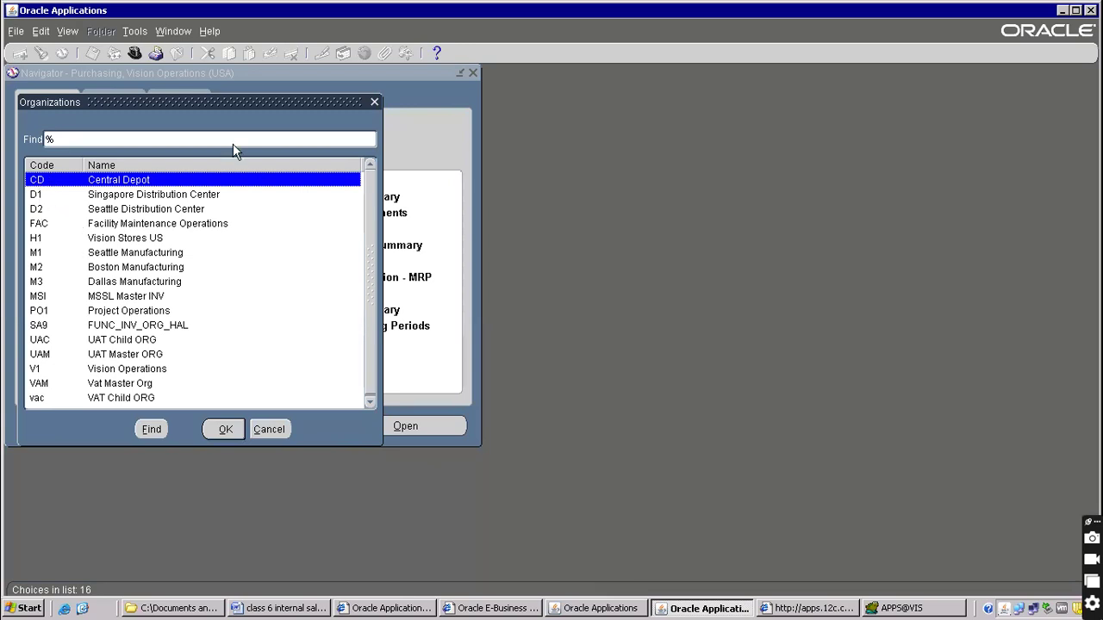
click(131, 226)
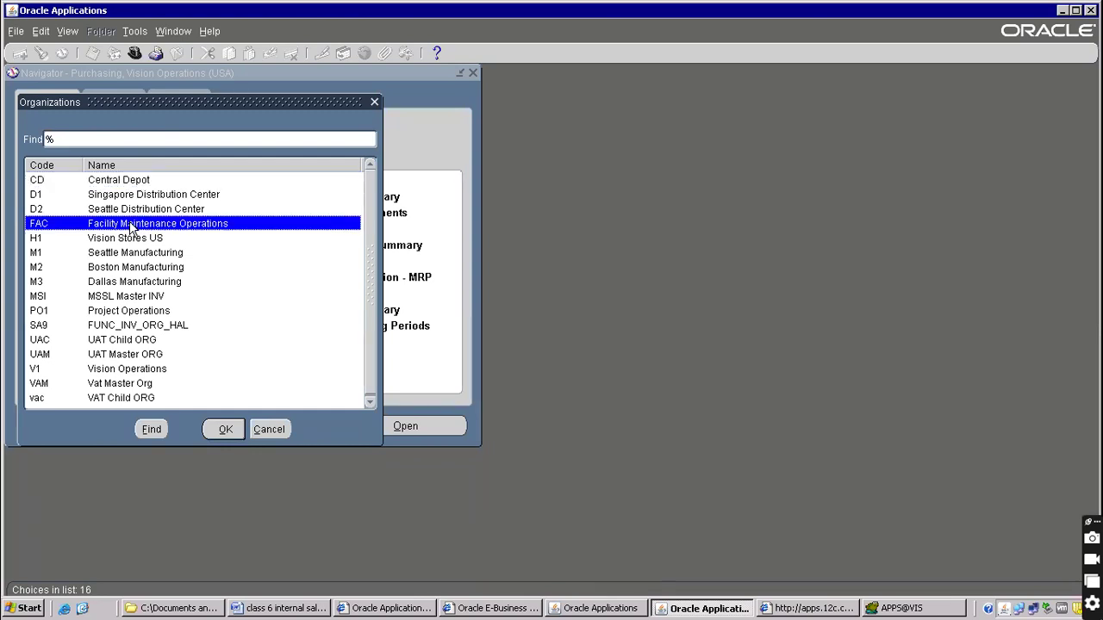
text(m)
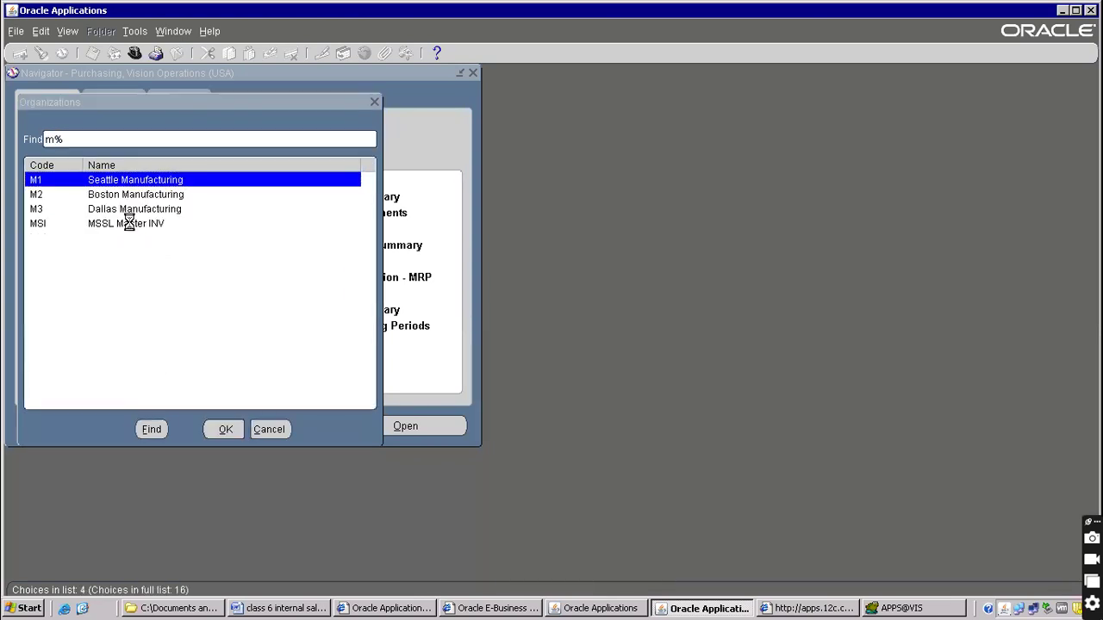
key(Return)
click(203, 213)
click(200, 255)
text(70835)
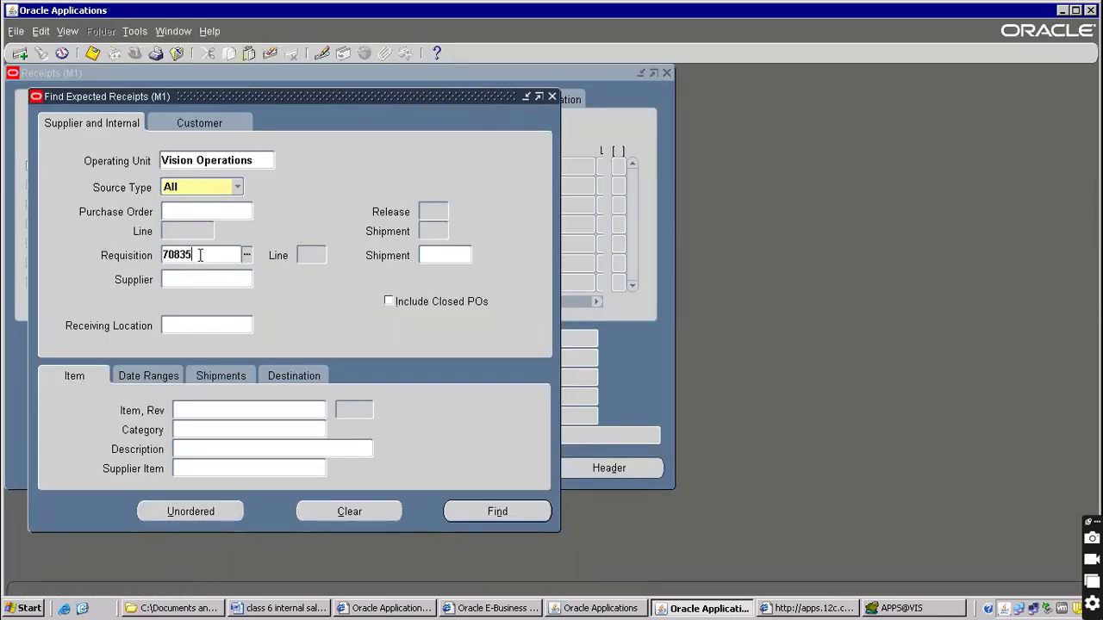
key(shift+Home)
key(Delete)
Switch to the Word notes and copy the requisition number from the Requisition line under Flow steps.
click(285, 608)
scroll(381, 318, up, 6)
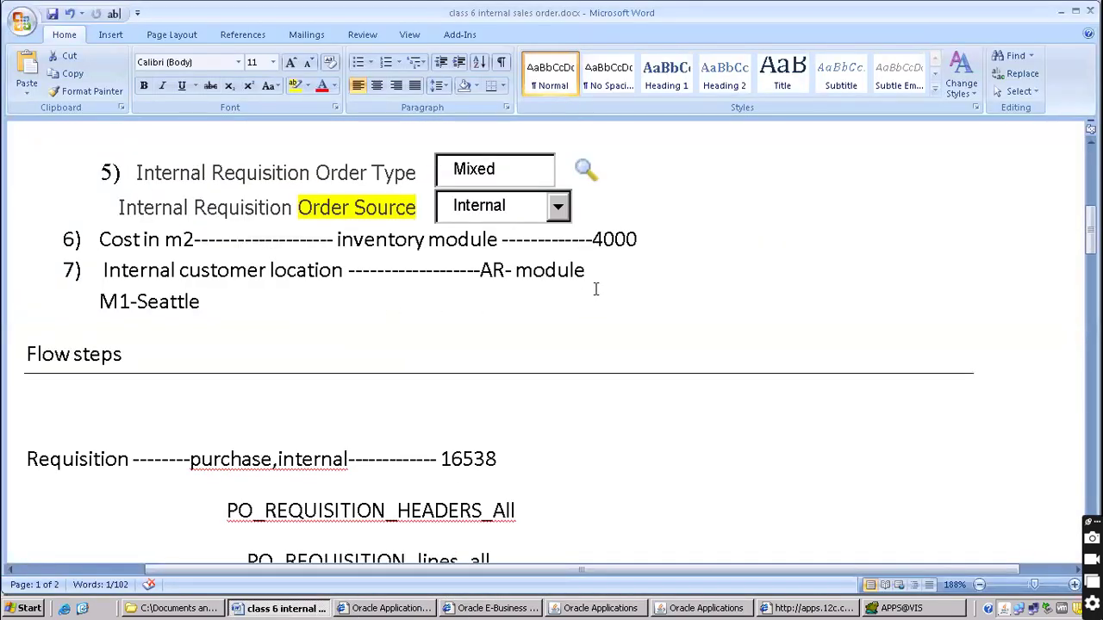
scroll(596, 289, up, 3)
scroll(595, 289, up, 2)
scroll(594, 290, down, 8)
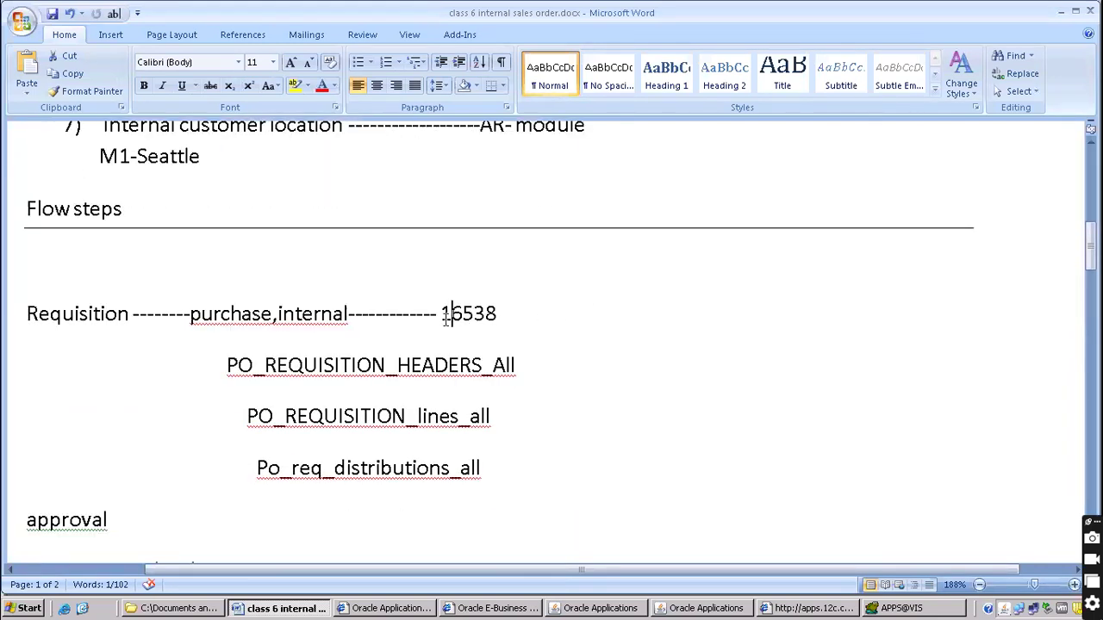
click(508, 314)
drag(498, 315, 442, 315)
key(ctrl+c)
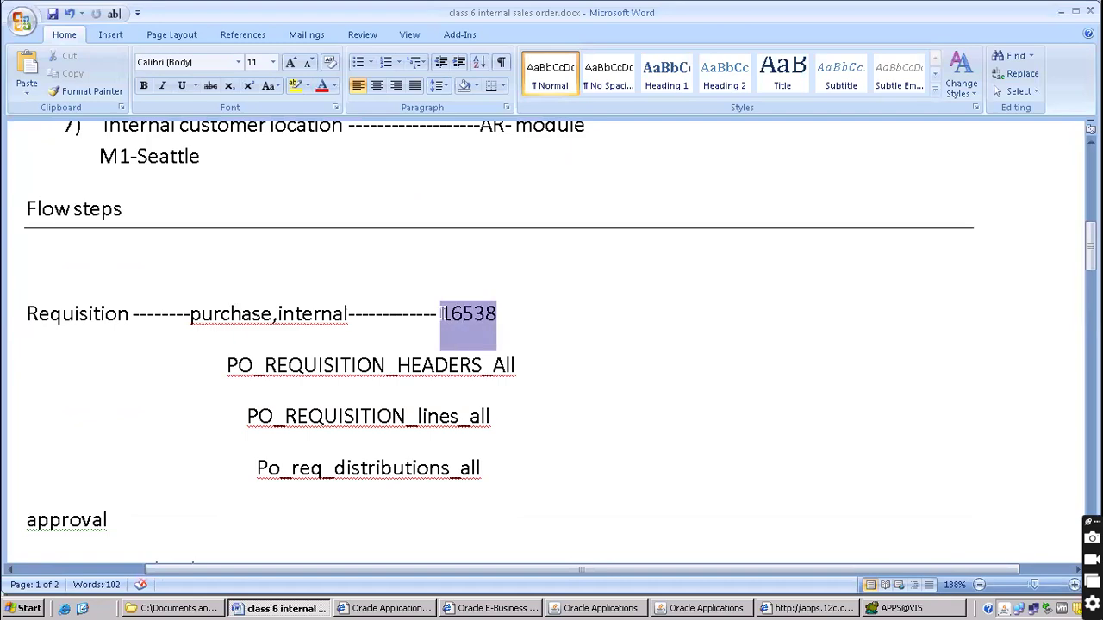
Return to Oracle Applications and find the expected receipts using the copied requisition number.
key(alt+Tab)
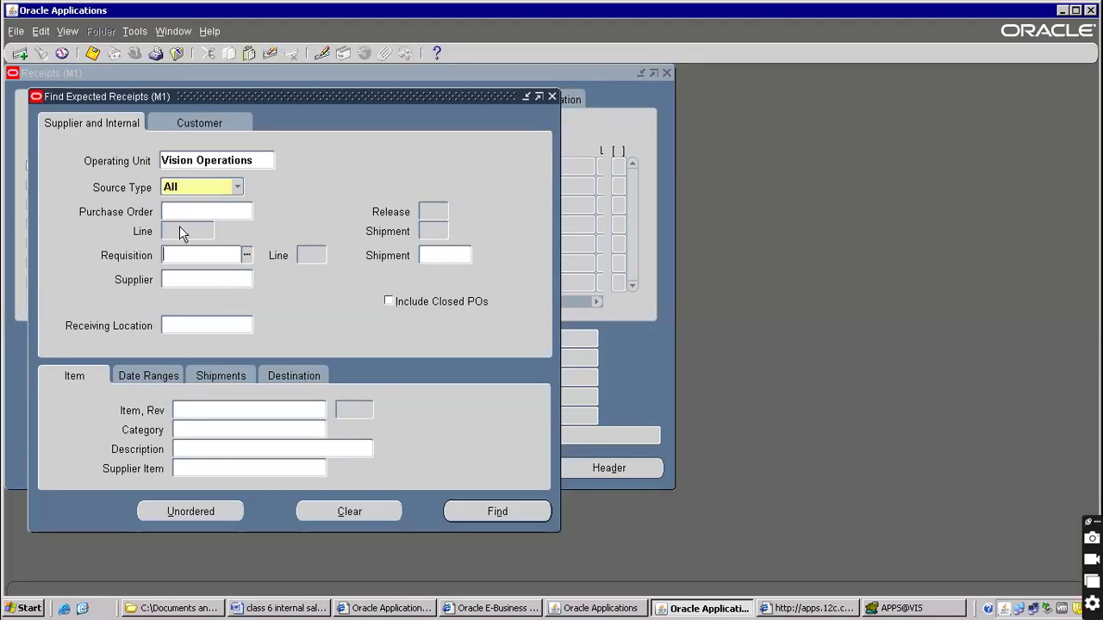
click(189, 255)
key(ctrl+v)
click(205, 280)
click(484, 510)
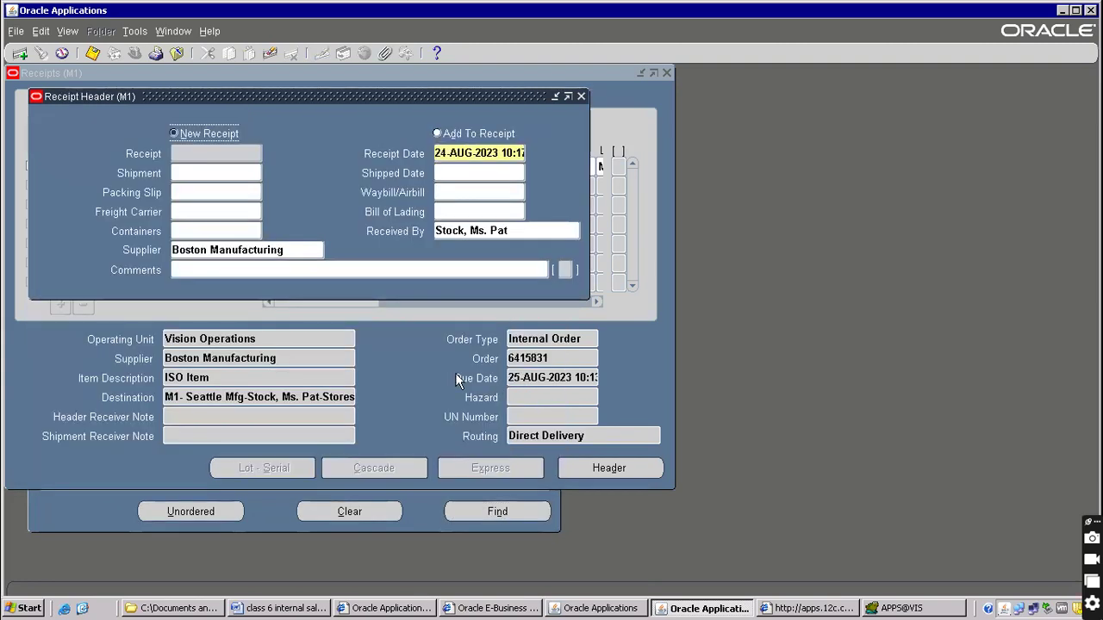
Move the Receipt Header window aside, select the receipt line for item 565656, reopen the header and save the receipt.
drag(258, 98, 718, 204)
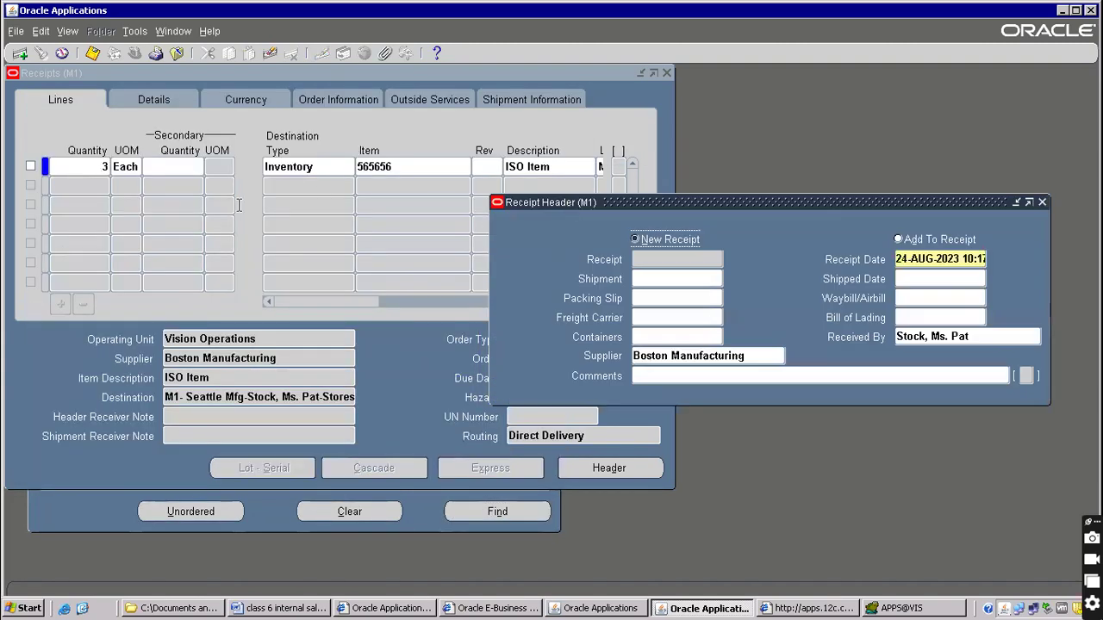
click(26, 161)
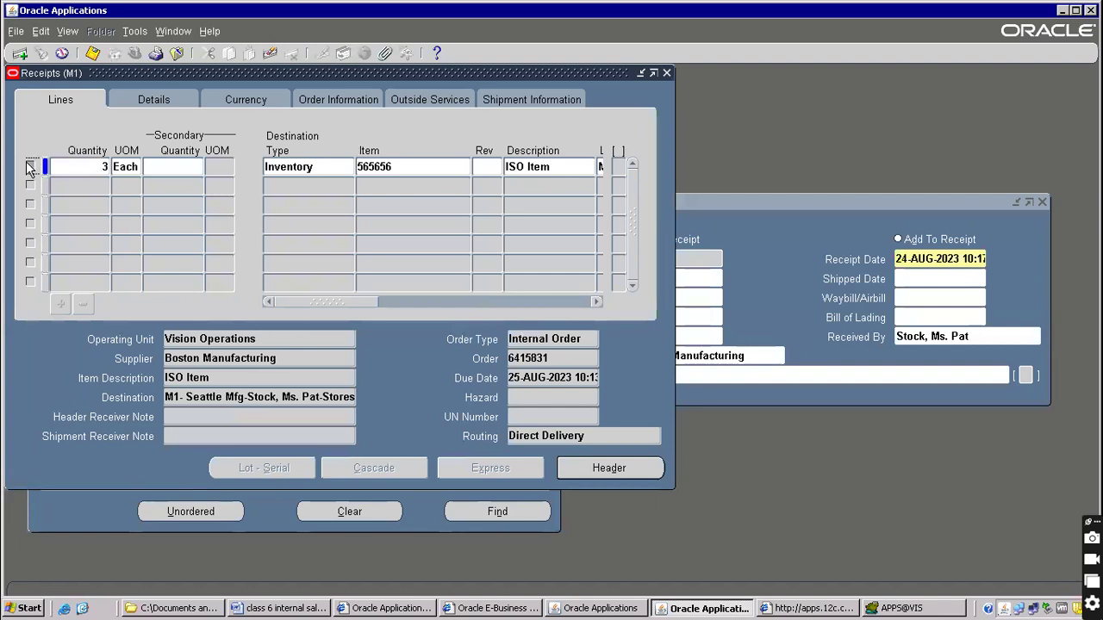
click(31, 166)
click(597, 470)
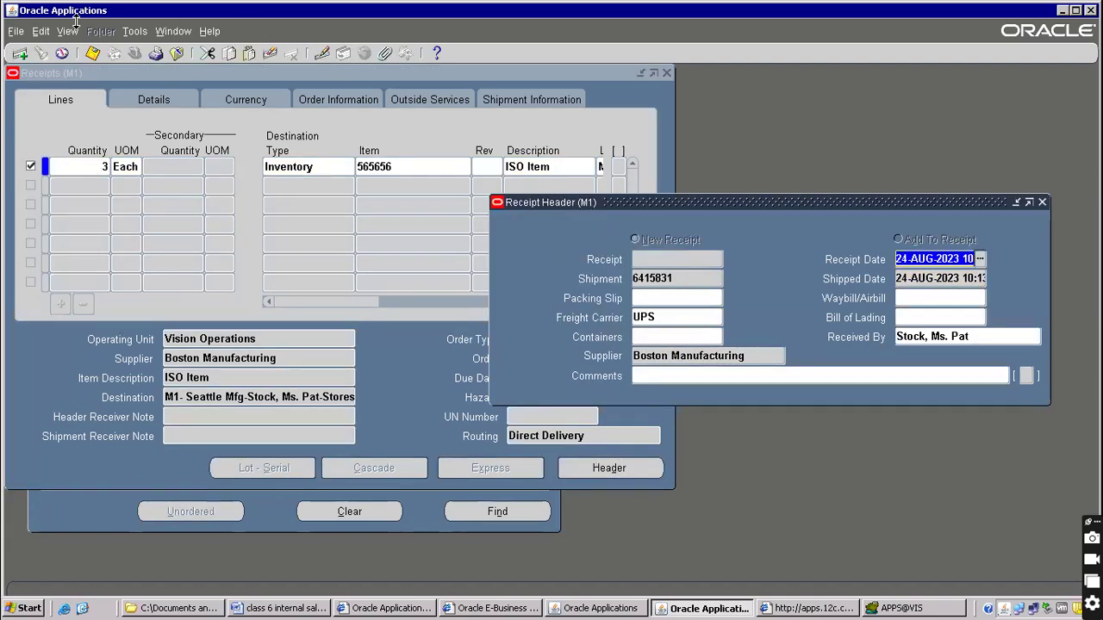
click(93, 51)
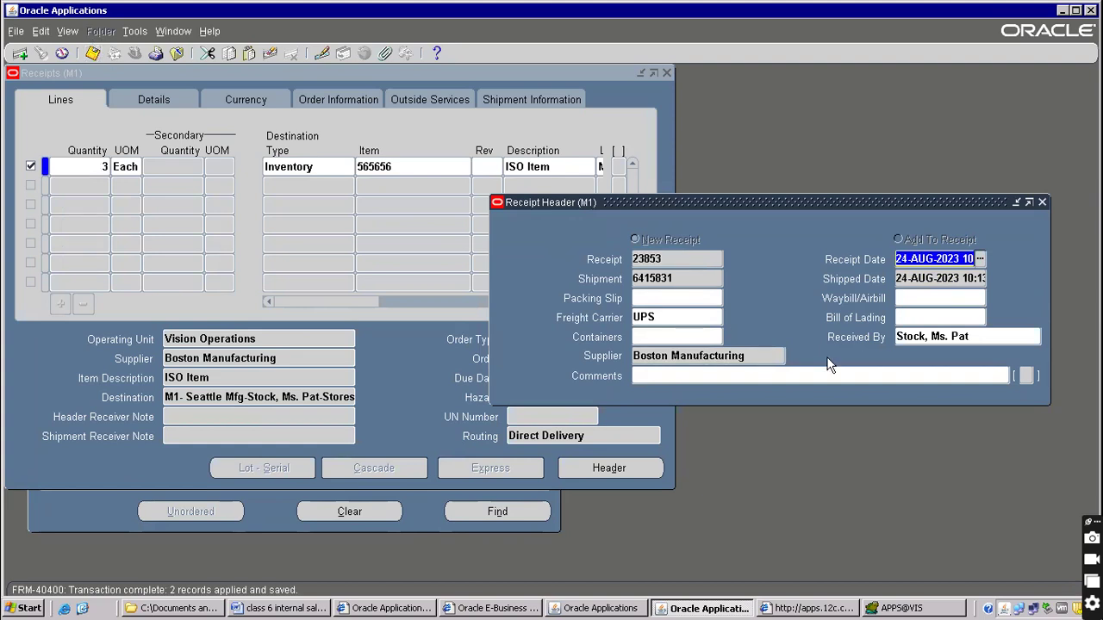
Open the record history of the receipt header and copy the table name RCV_SHIPMENT_HEADERS without its _V suffix.
double_click(675, 260)
click(217, 34)
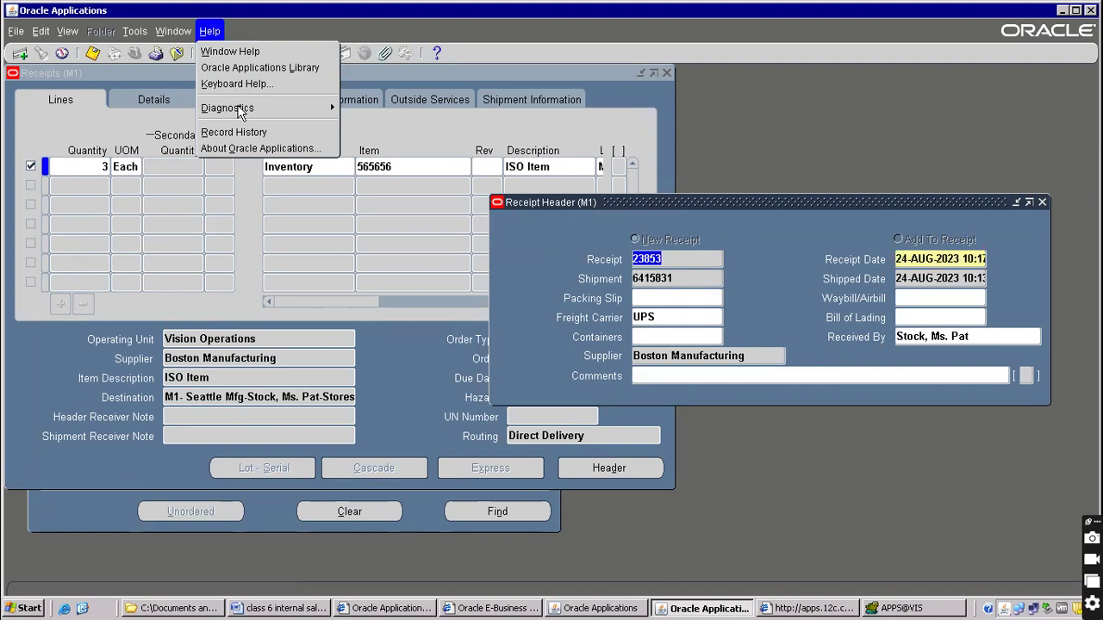
click(242, 132)
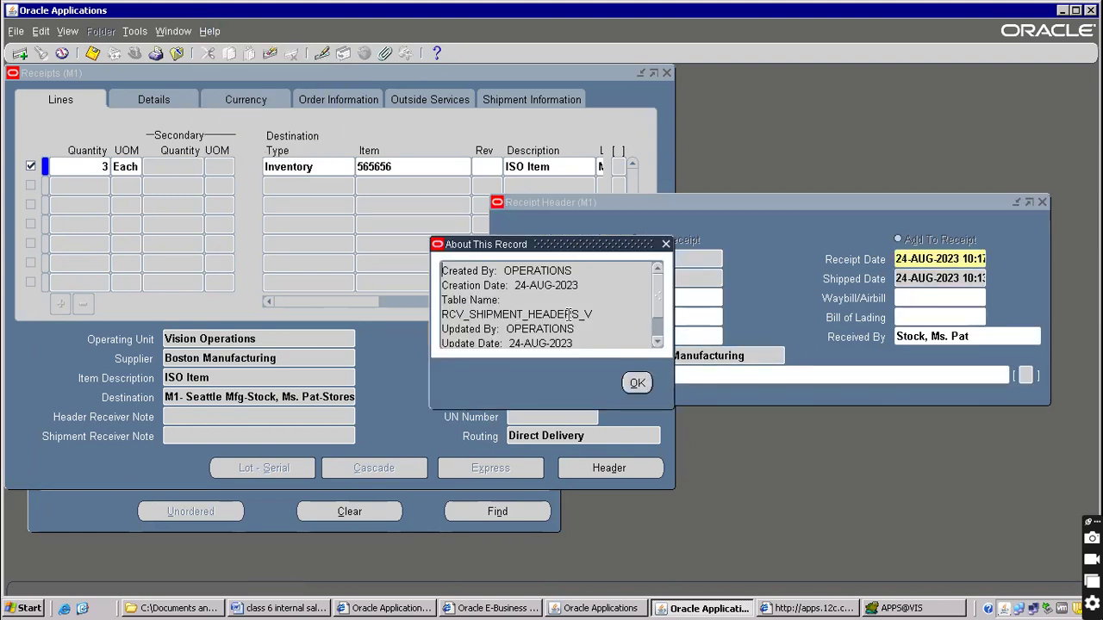
drag(383, 312, 357, 310)
key(ctrl+c)
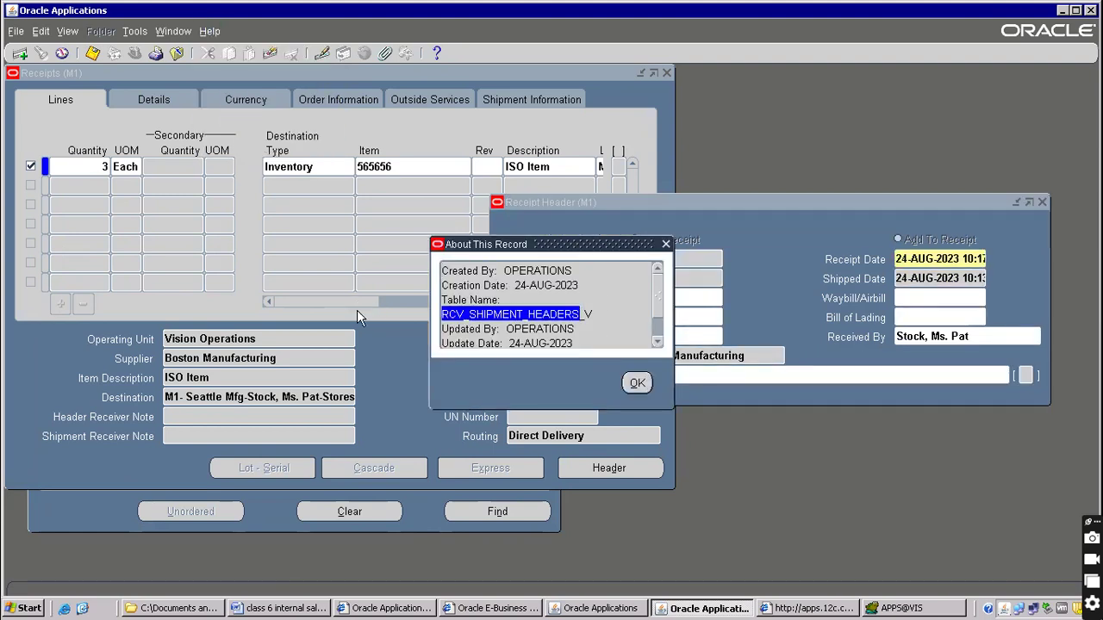
Switch to the Word notes and paste RCV_SHIPMENT_HEADERS on its own line below "PO receipt".
key(alt+Tab)
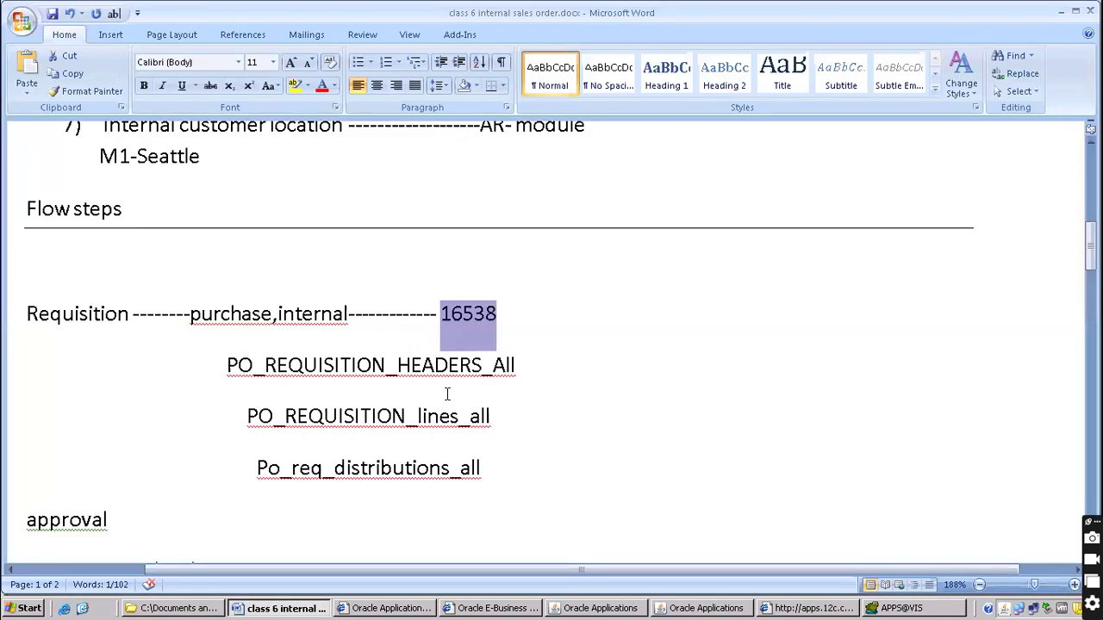
scroll(319, 491, down, 15)
click(150, 249)
key(Return)
key(Return)
key(ctrl+v)
key(Return)
key(alt+Tab)
key(alt+Tab)
Add the table name RCV_SHIPMENT_lines on the line below RCV_SHIPMENT_HEADERS.
key(ctrl+v)
key(BackSpace)
key(BackSpace)
key(BackSpace)
key(BackSpace)
key(BackSpace)
key(BackSpace)
key(BackSpace)
text(lines)
key(Return)
Add the table name RCV_transactions as the third receiving table and save the document.
key(ctrl+v)
key(BackSpace)
key(BackSpace)
key(BackSpace)
key(BackSpace)
key(BackSpace)
key(BackSpace)
key(BackSpace)
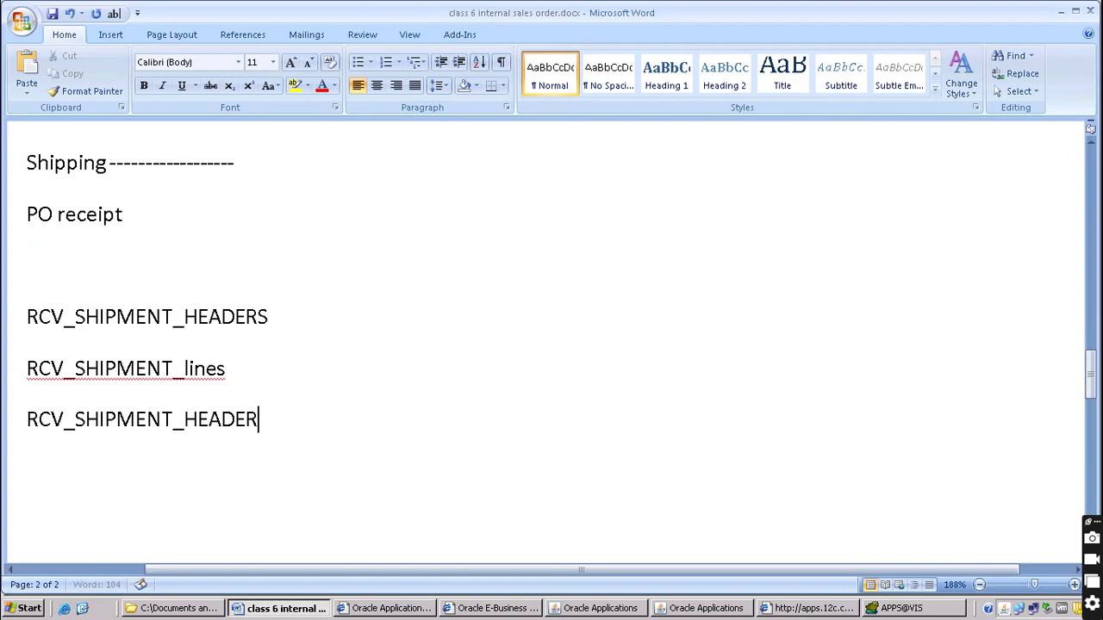
key(BackSpace)
key(BackSpace)
key(BackSpace)
key(BackSpace)
key(BackSpace)
key(BackSpace)
key(BackSpace)
key(BackSpace)
key(BackSpace)
text(transactions)
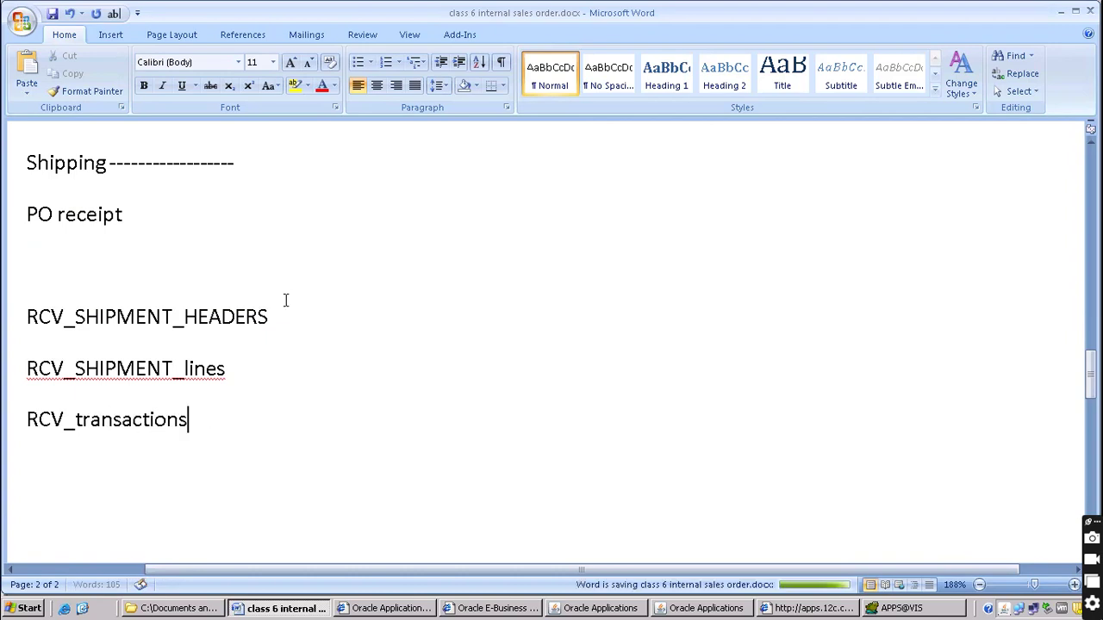
Switch back to Oracle Applications and close the receipt header's record history.
key(alt+Tab)
click(644, 384)
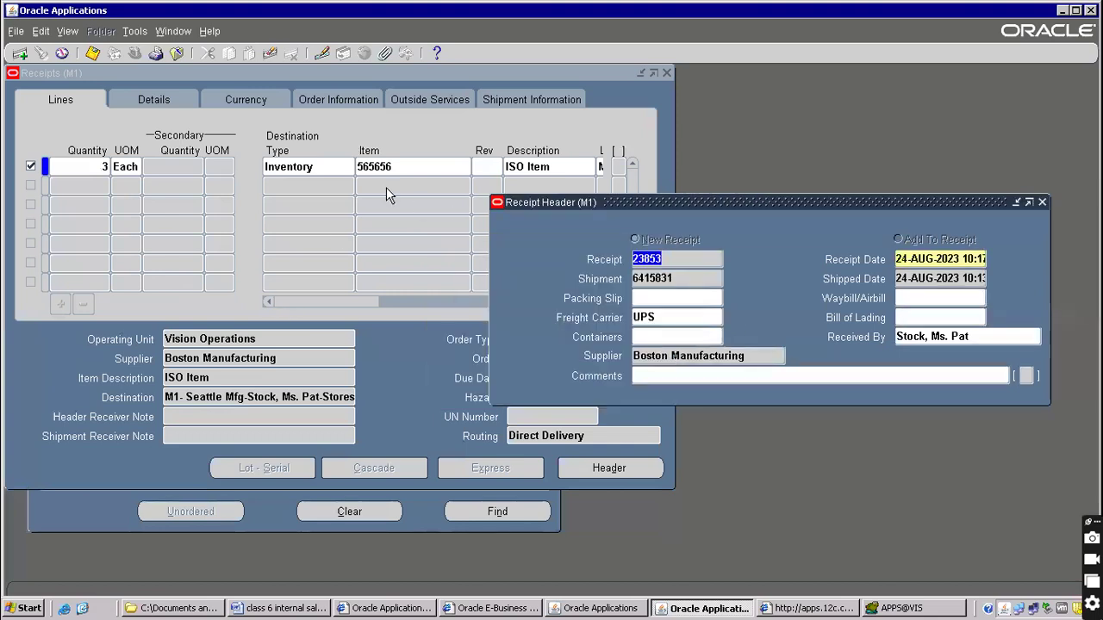
click(207, 31)
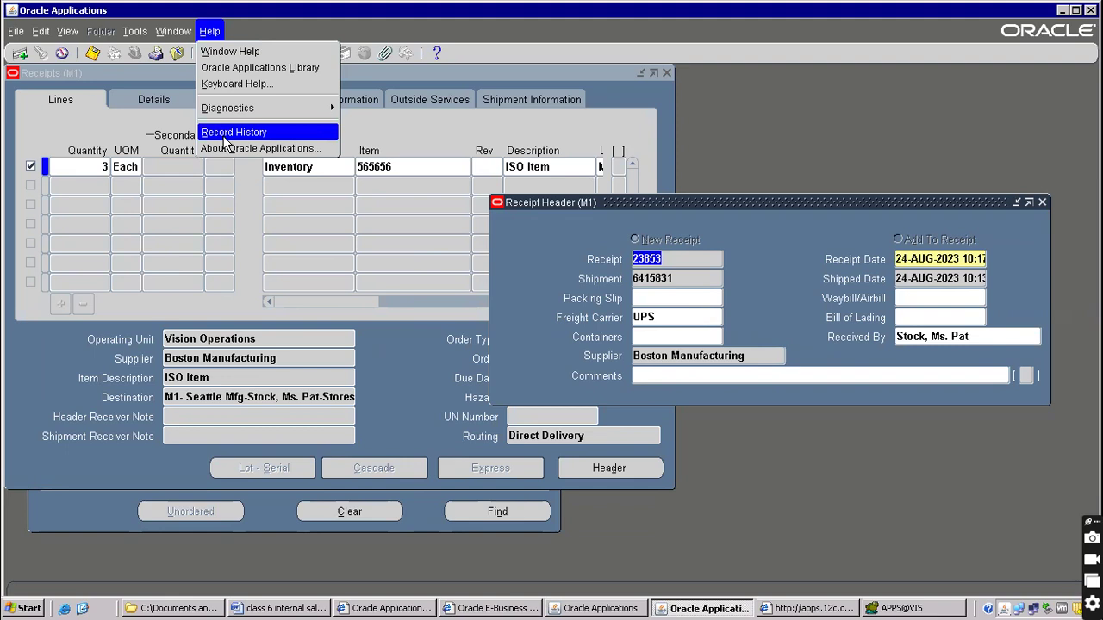
click(492, 194)
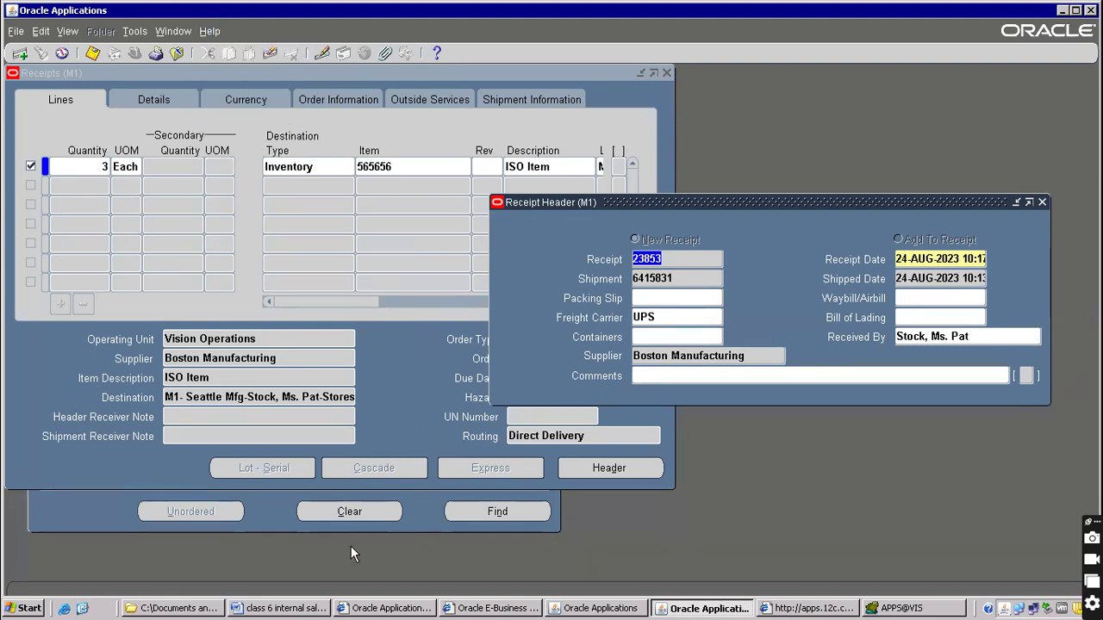
Return to the Word notes, look over the receiving table names and close the document.
click(320, 609)
click(342, 312)
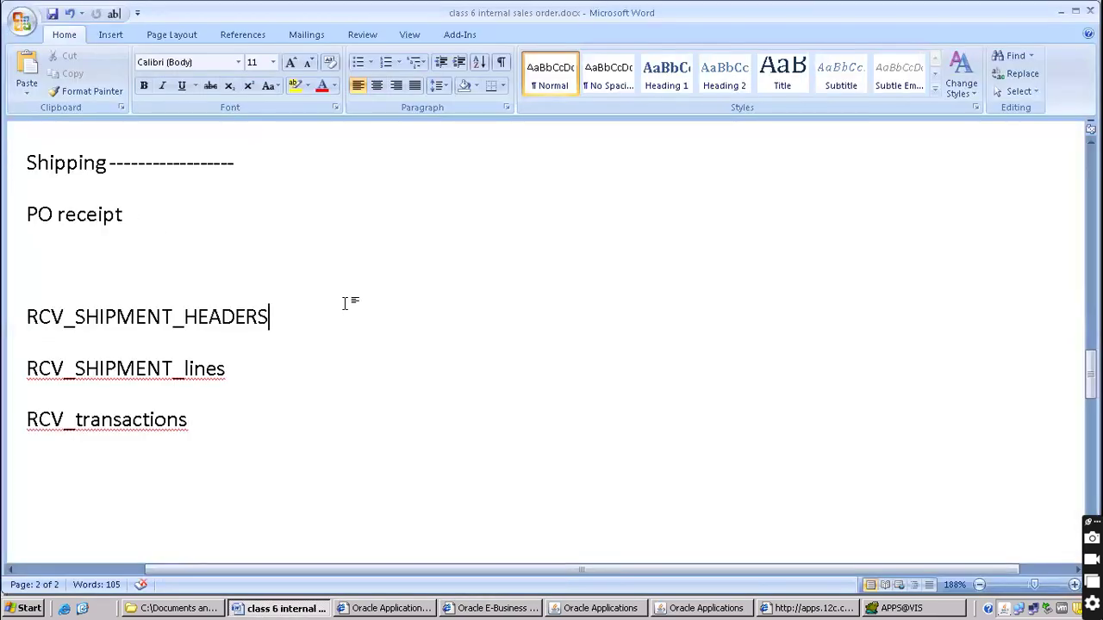
scroll(341, 312, down, 5)
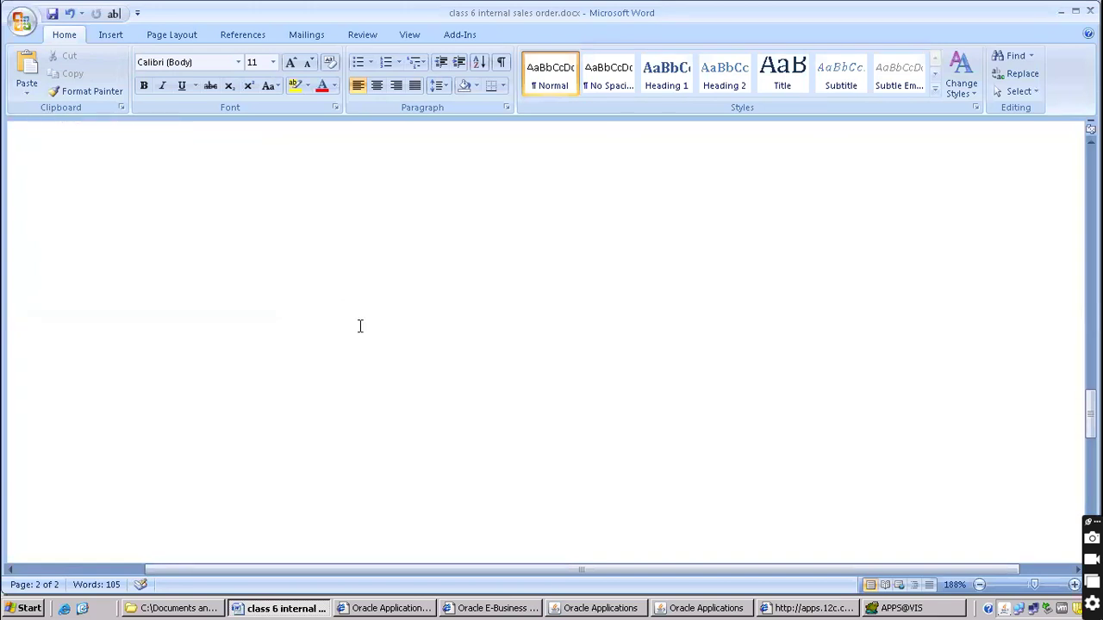
click(1061, 12)
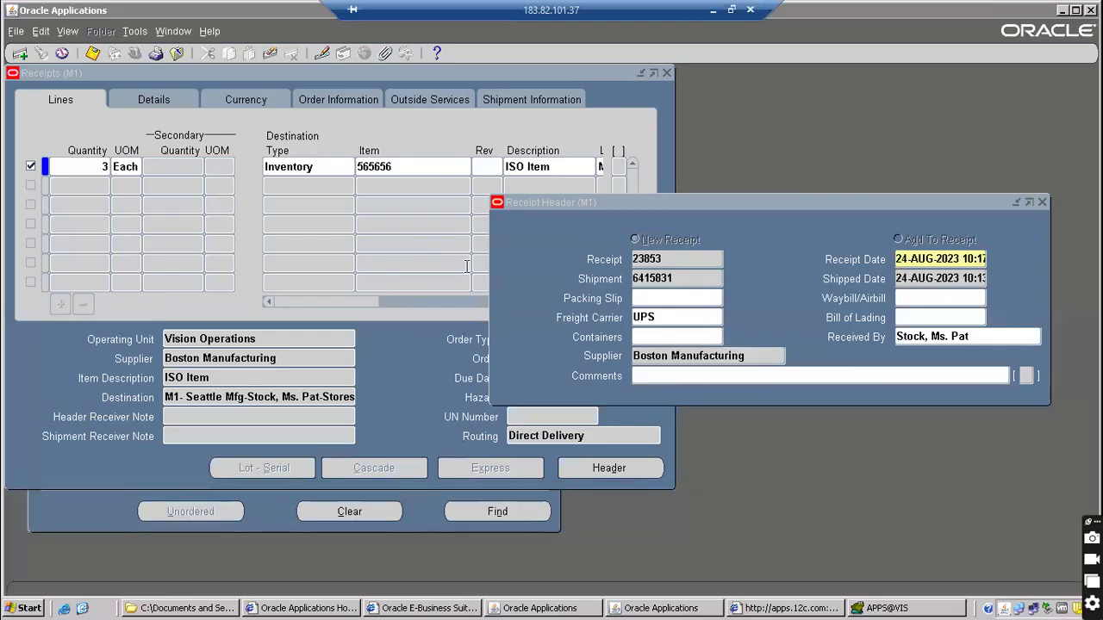
Bring up the batch 100 folder window and minimize the remote desktop session.
click(217, 608)
click(216, 403)
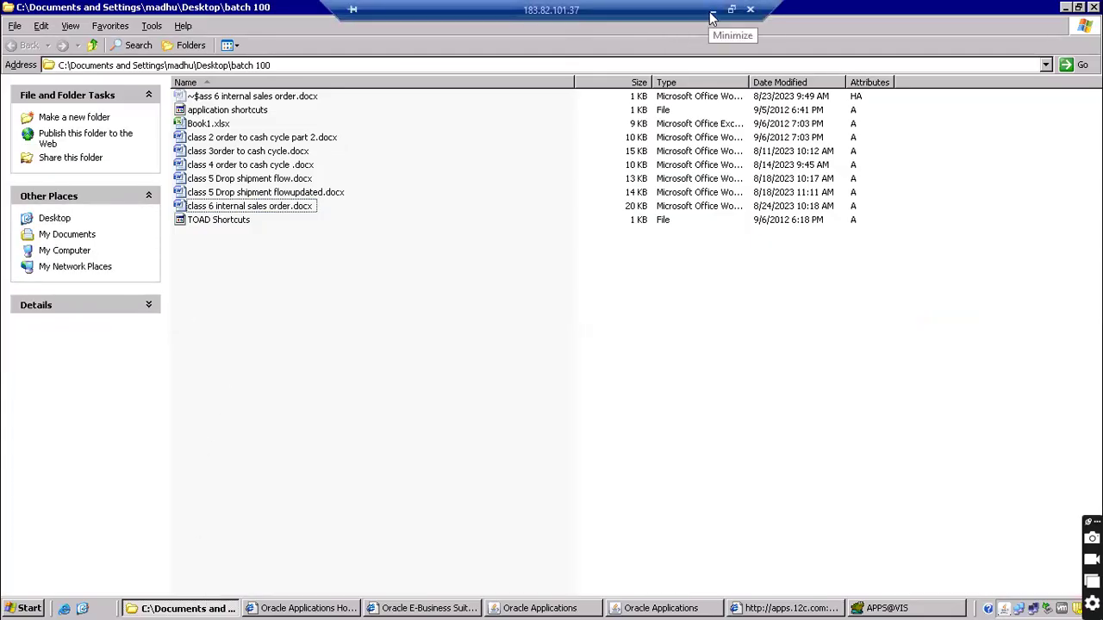
click(713, 9)
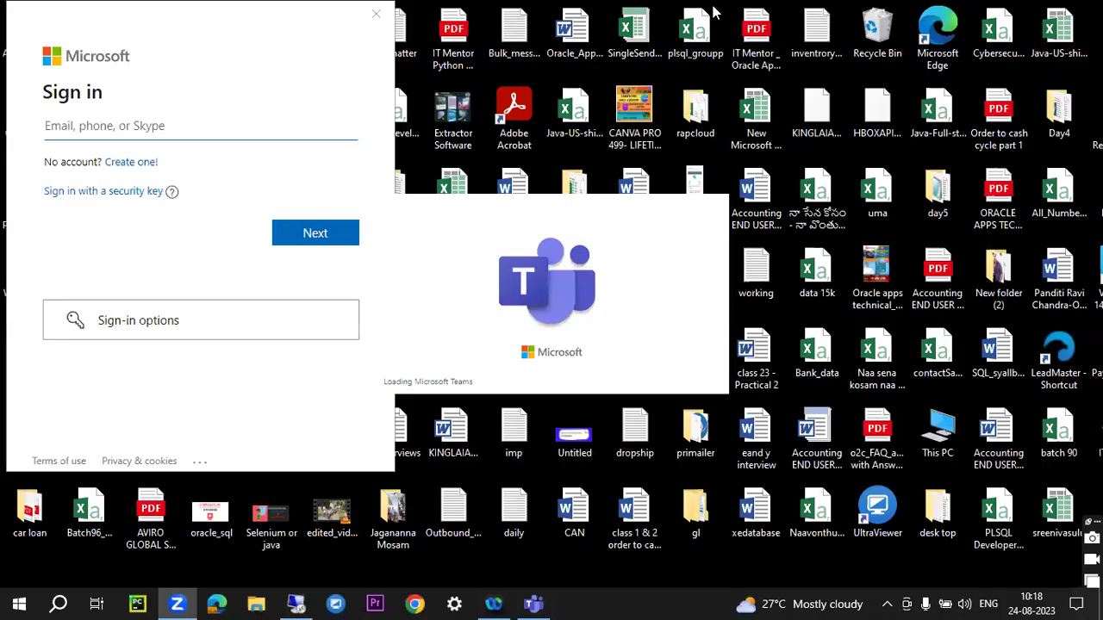